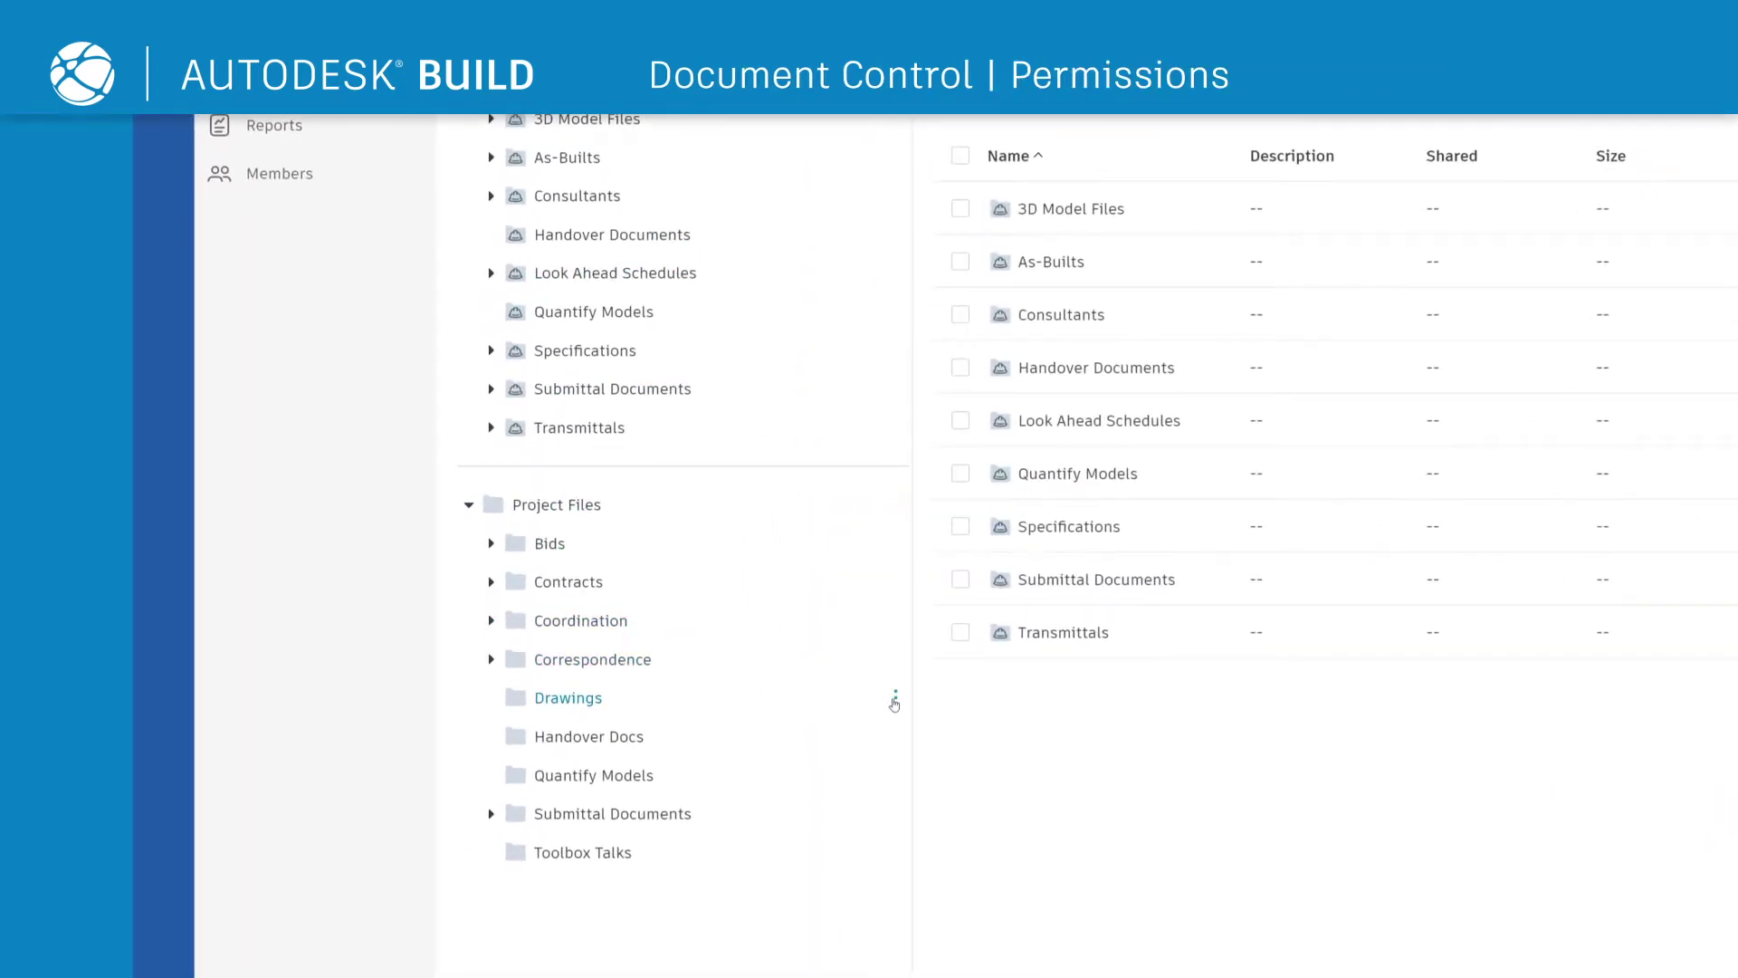
Give one member Create access in the Drawings folder's permissions.
left_click(895, 701)
left_click(916, 543)
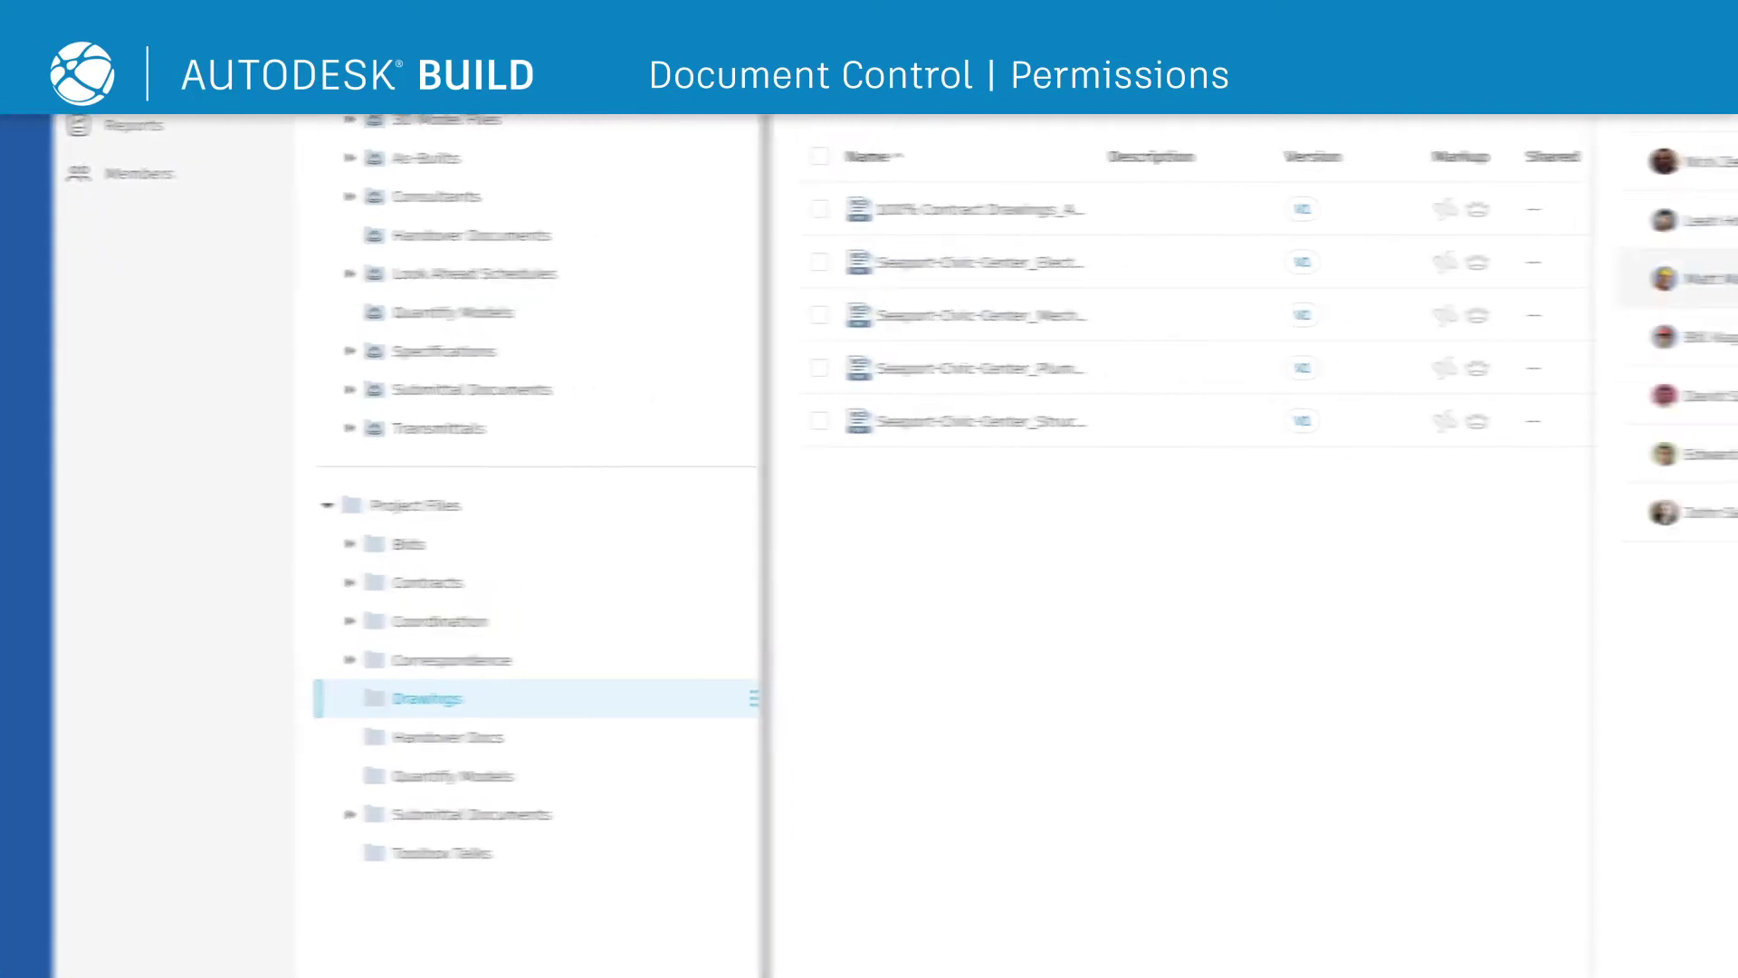
left_click(1257, 401)
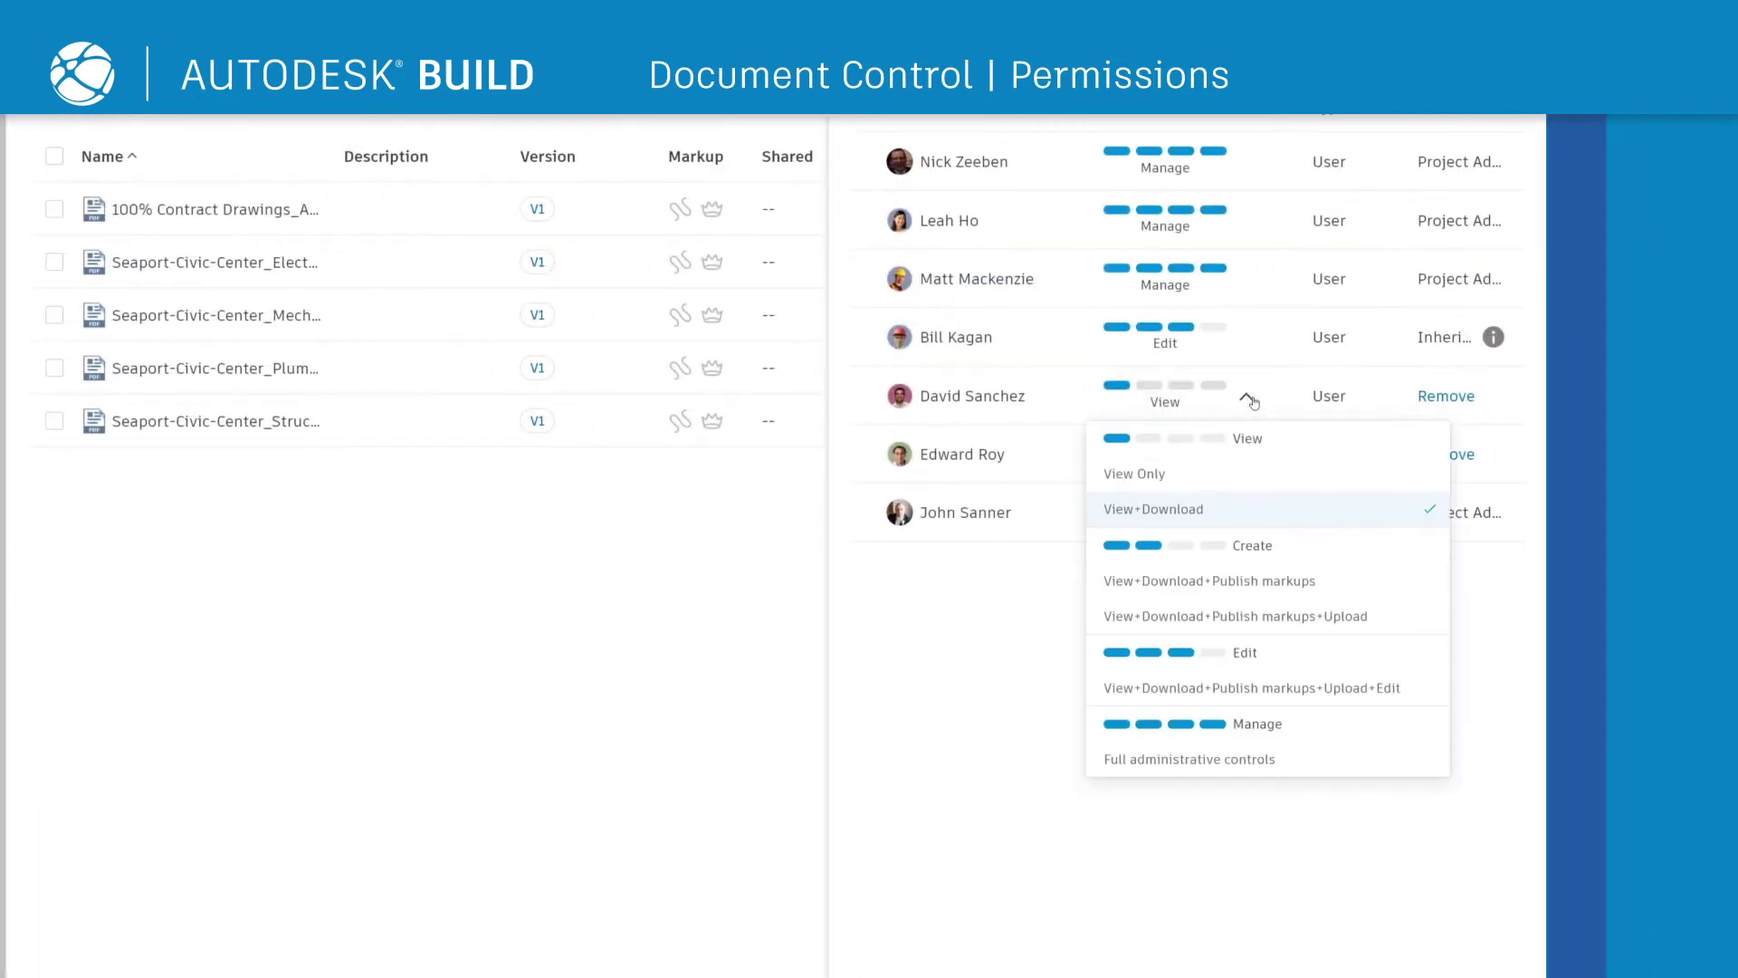
left_click(1253, 580)
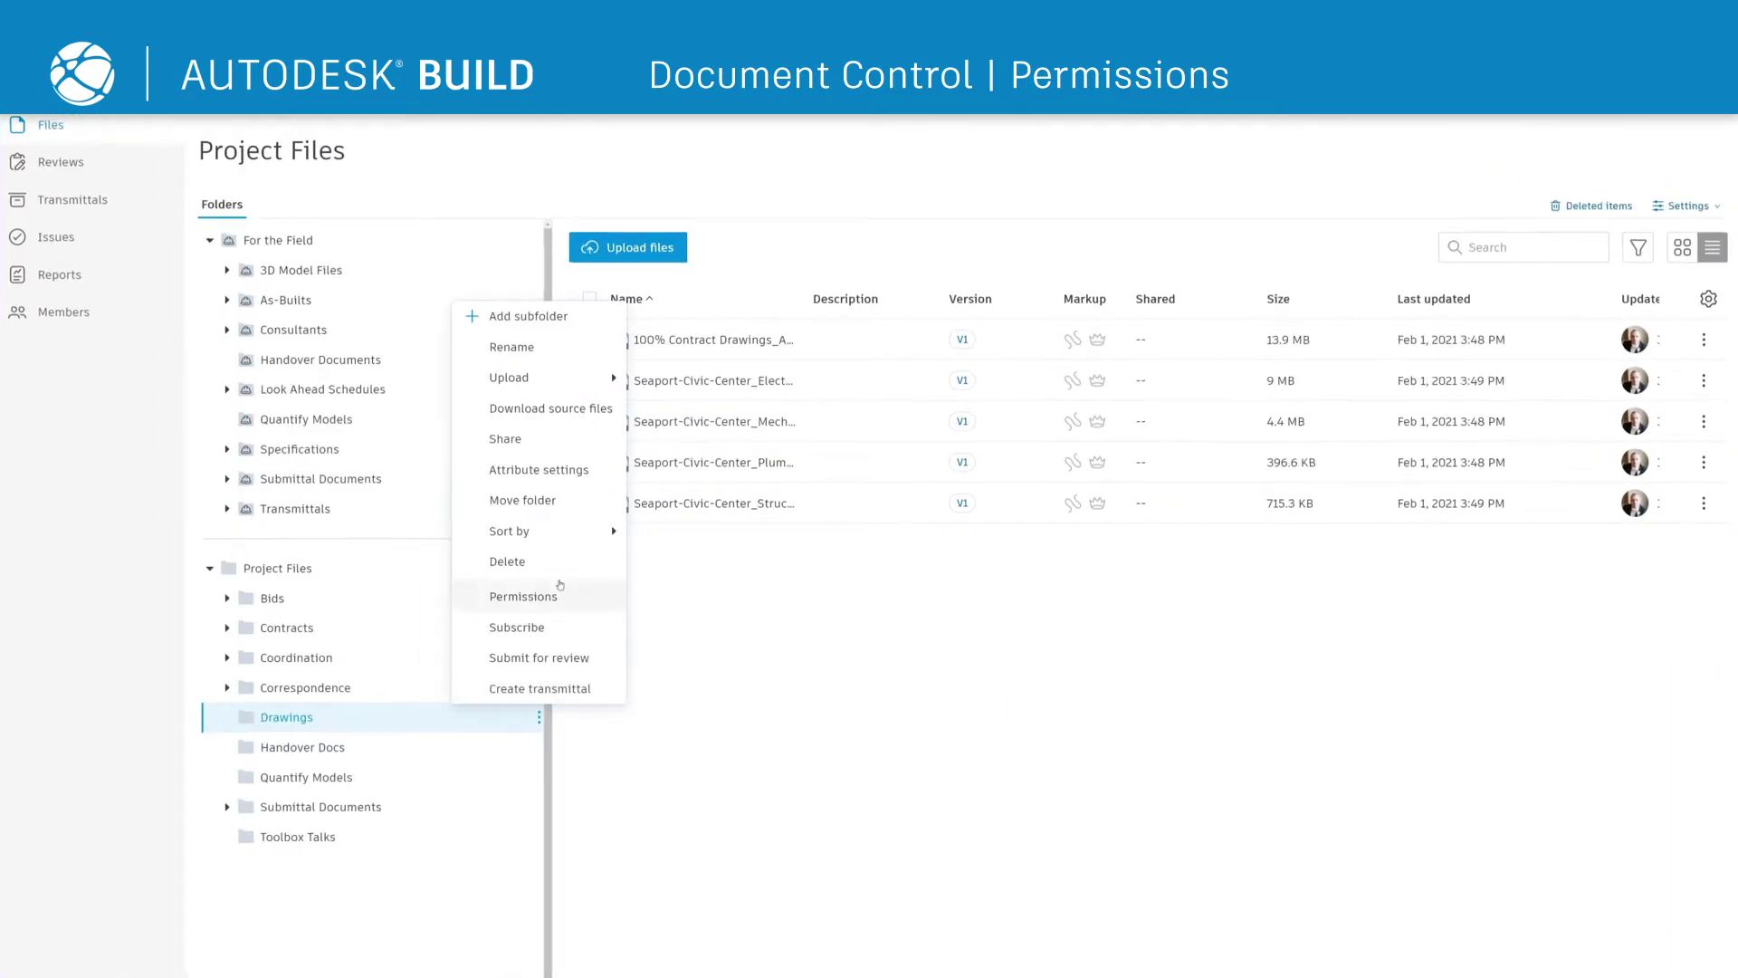
Generate a public share link for the Drawings folder.
left_click(507, 439)
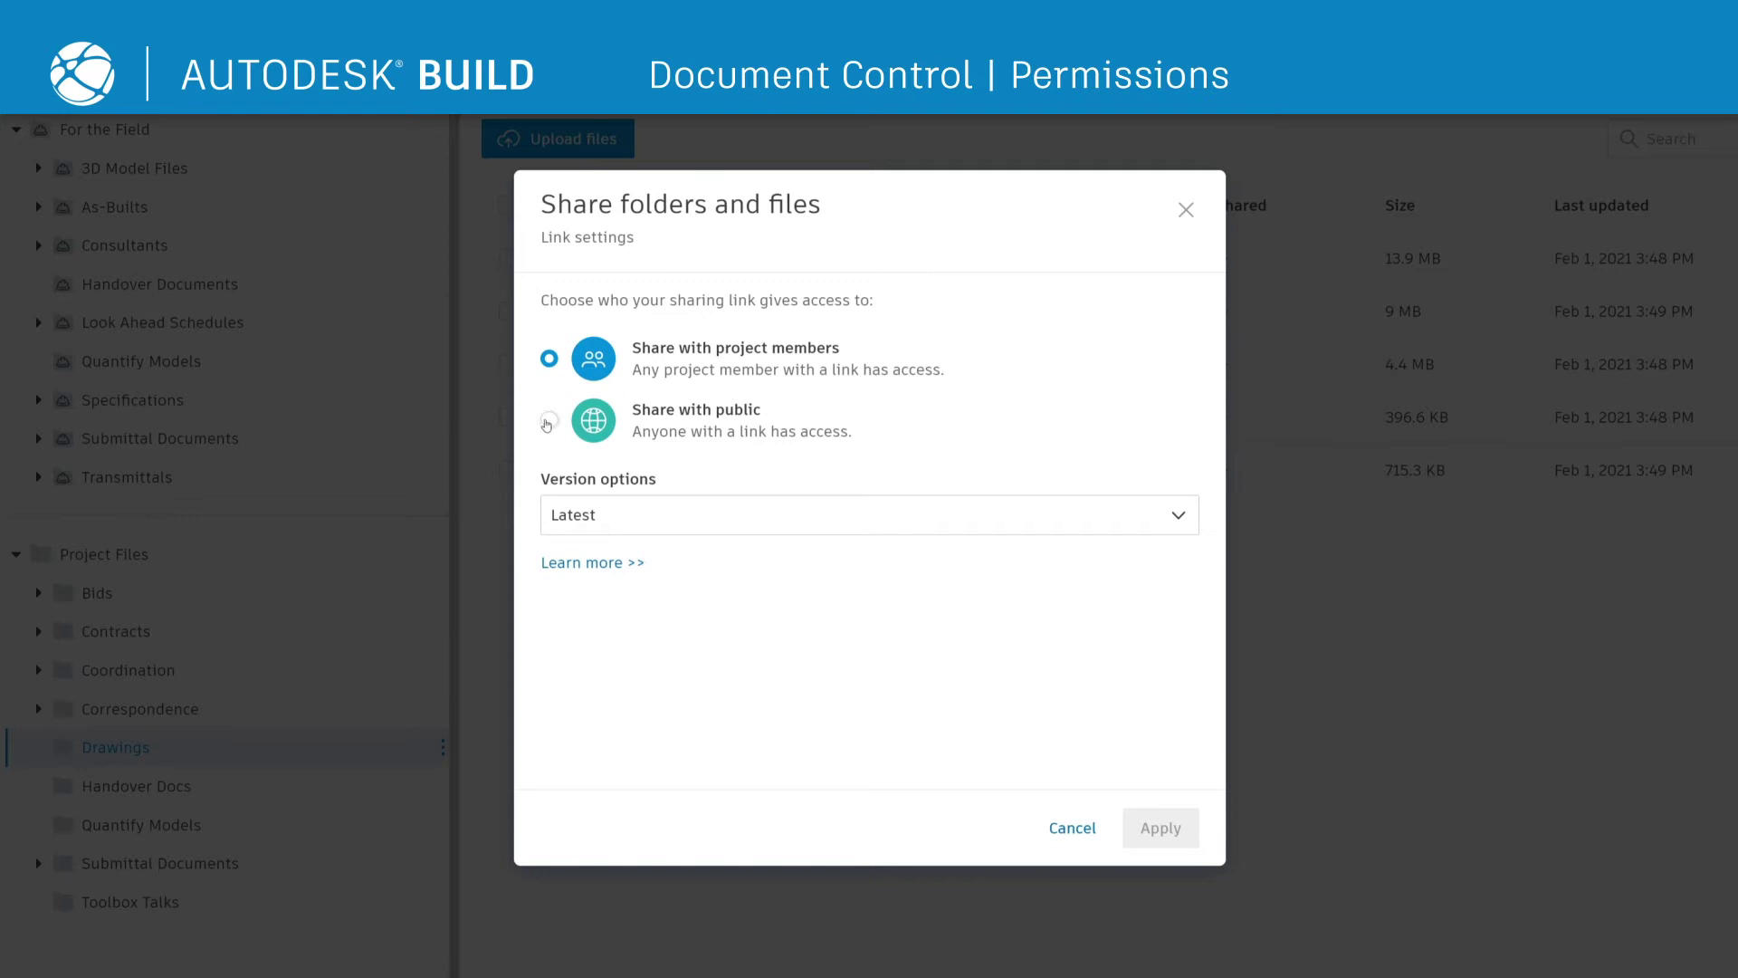
left_click(548, 422)
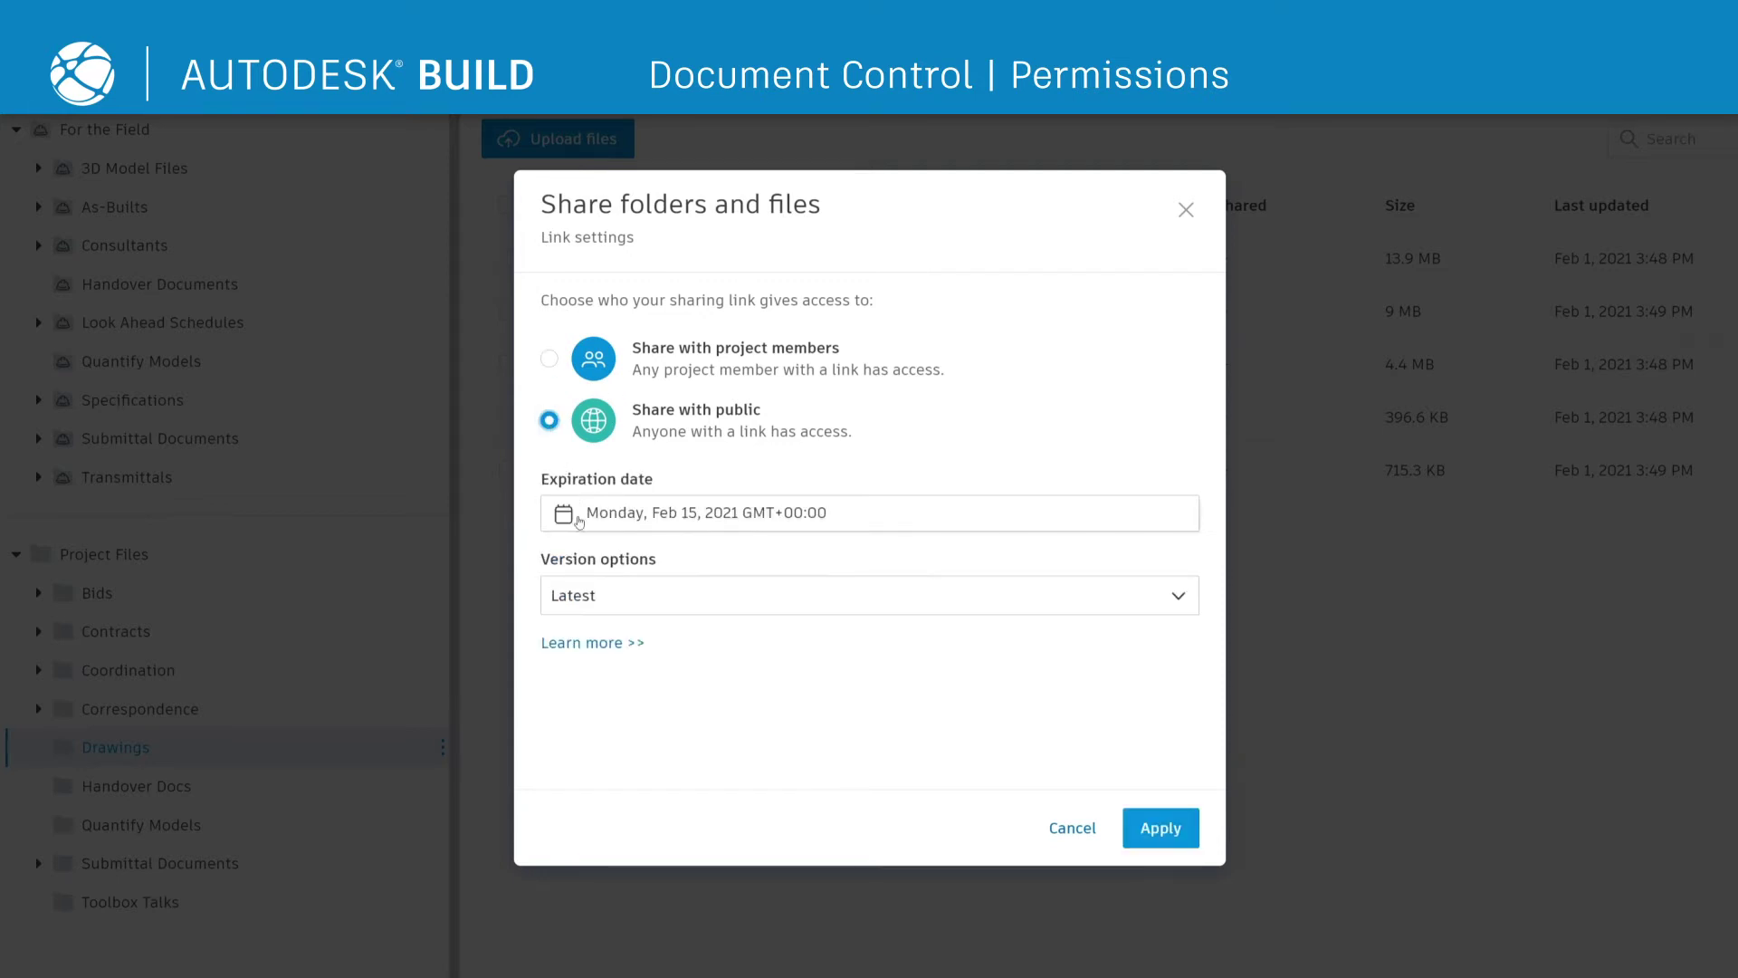
left_click(1171, 829)
left_click(646, 409)
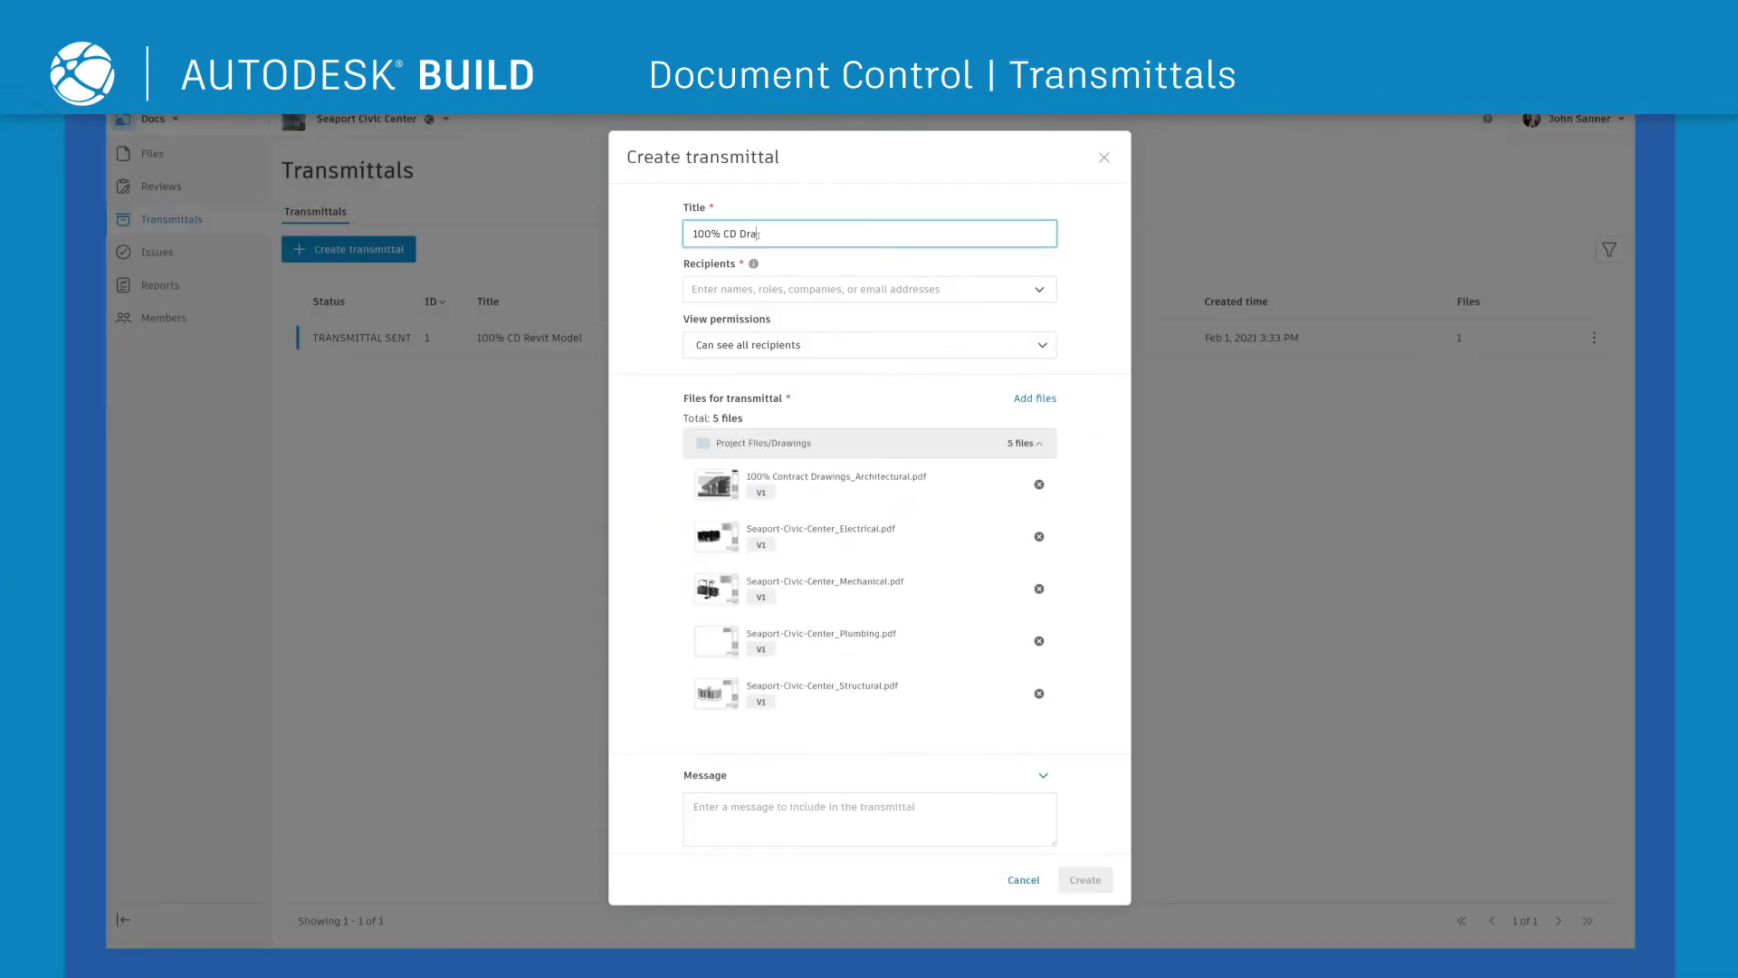
Title the transmittal '100% CD Drawings', add three recipients, and let recipients see all recipients.
type("wings")
left_click(626, 441)
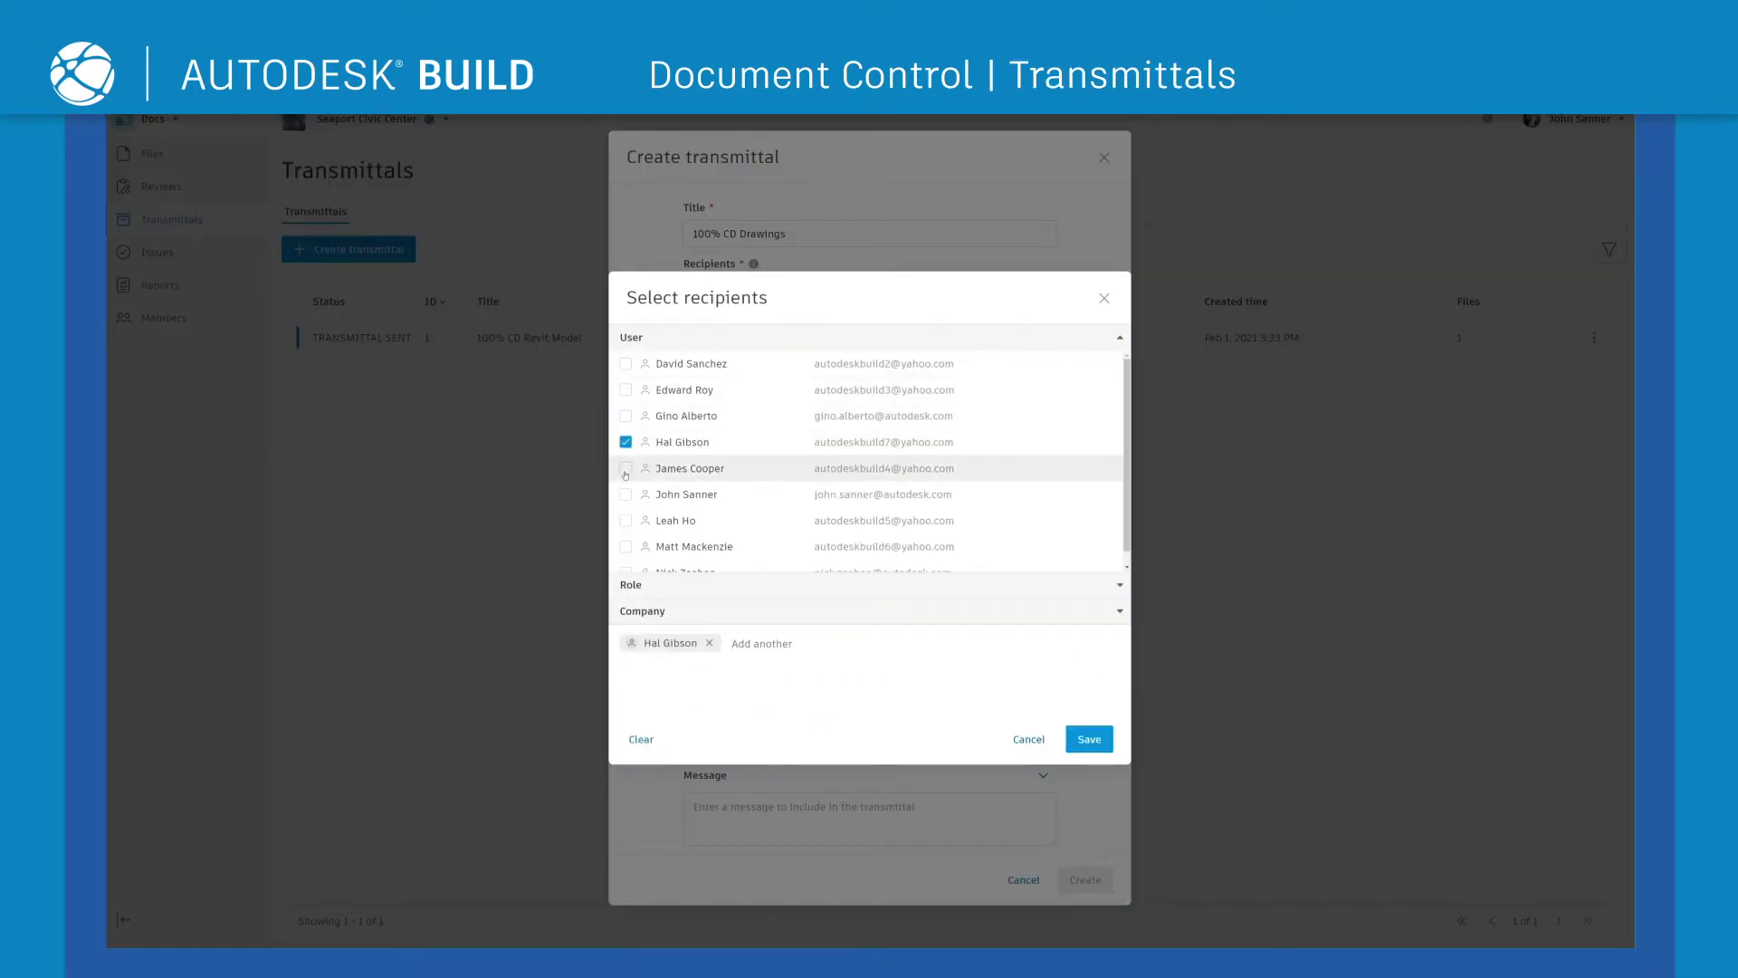
left_click(626, 468)
left_click(626, 521)
left_click(1089, 739)
left_click(828, 345)
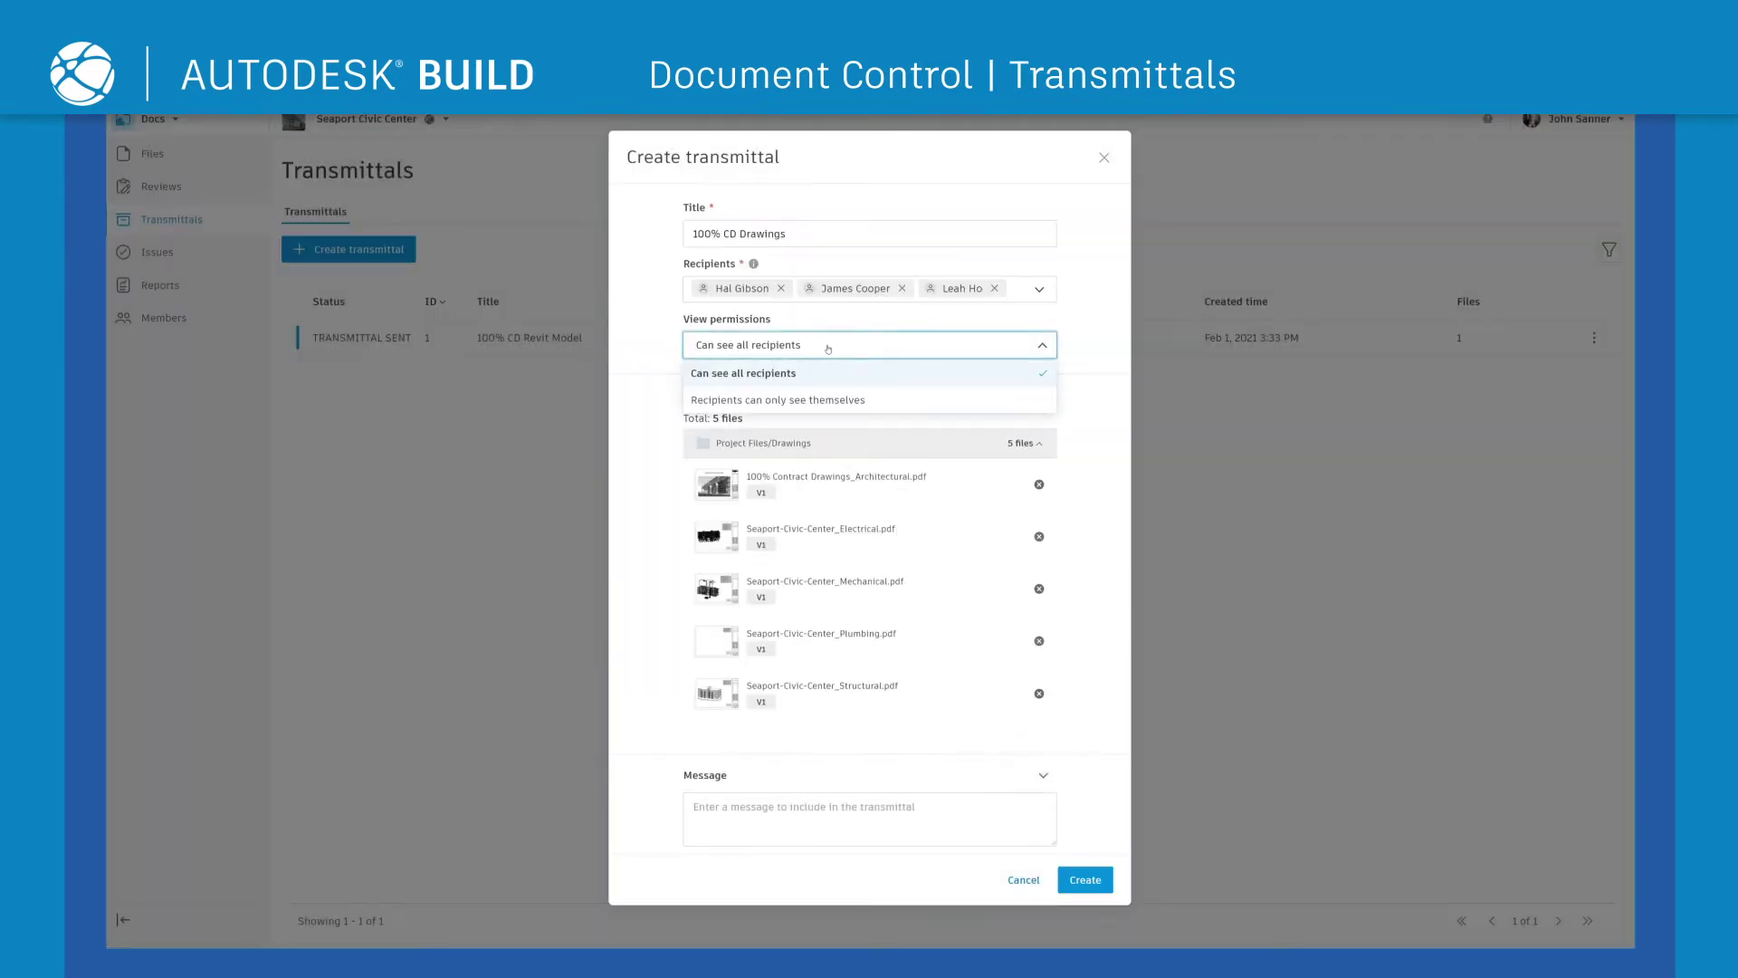
left_click(818, 381)
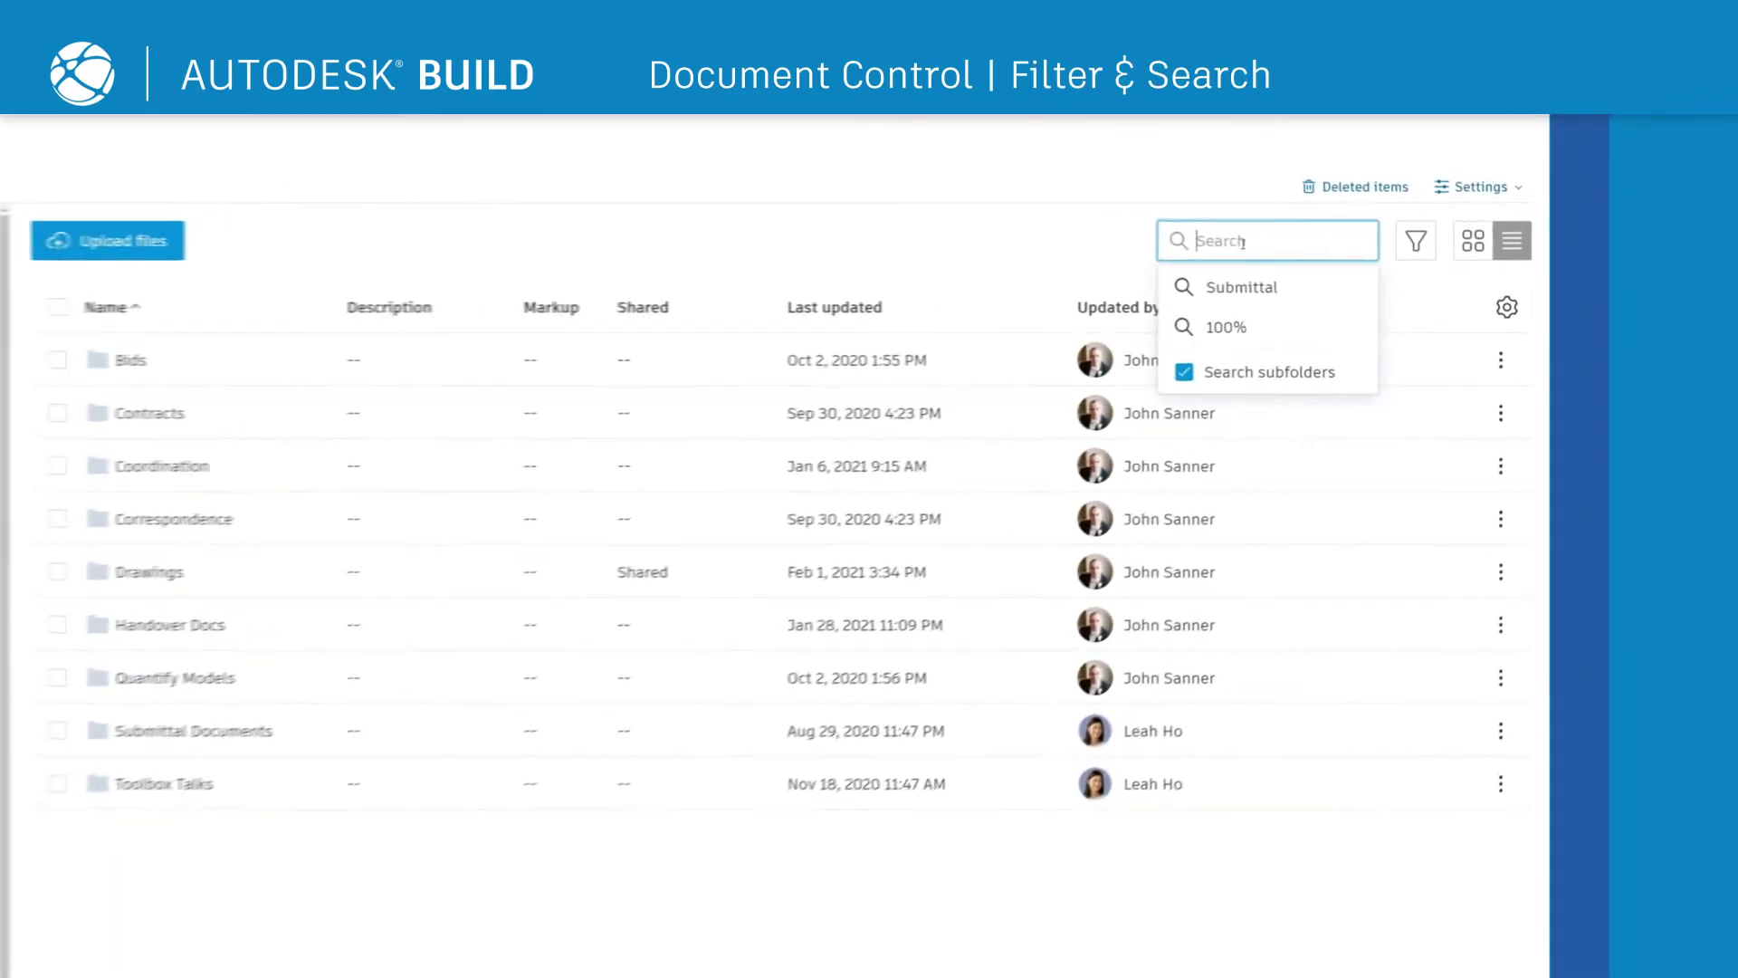
Search 'Submittal' including subfolders and filter results to files of type XLSX.
type("Submittal")
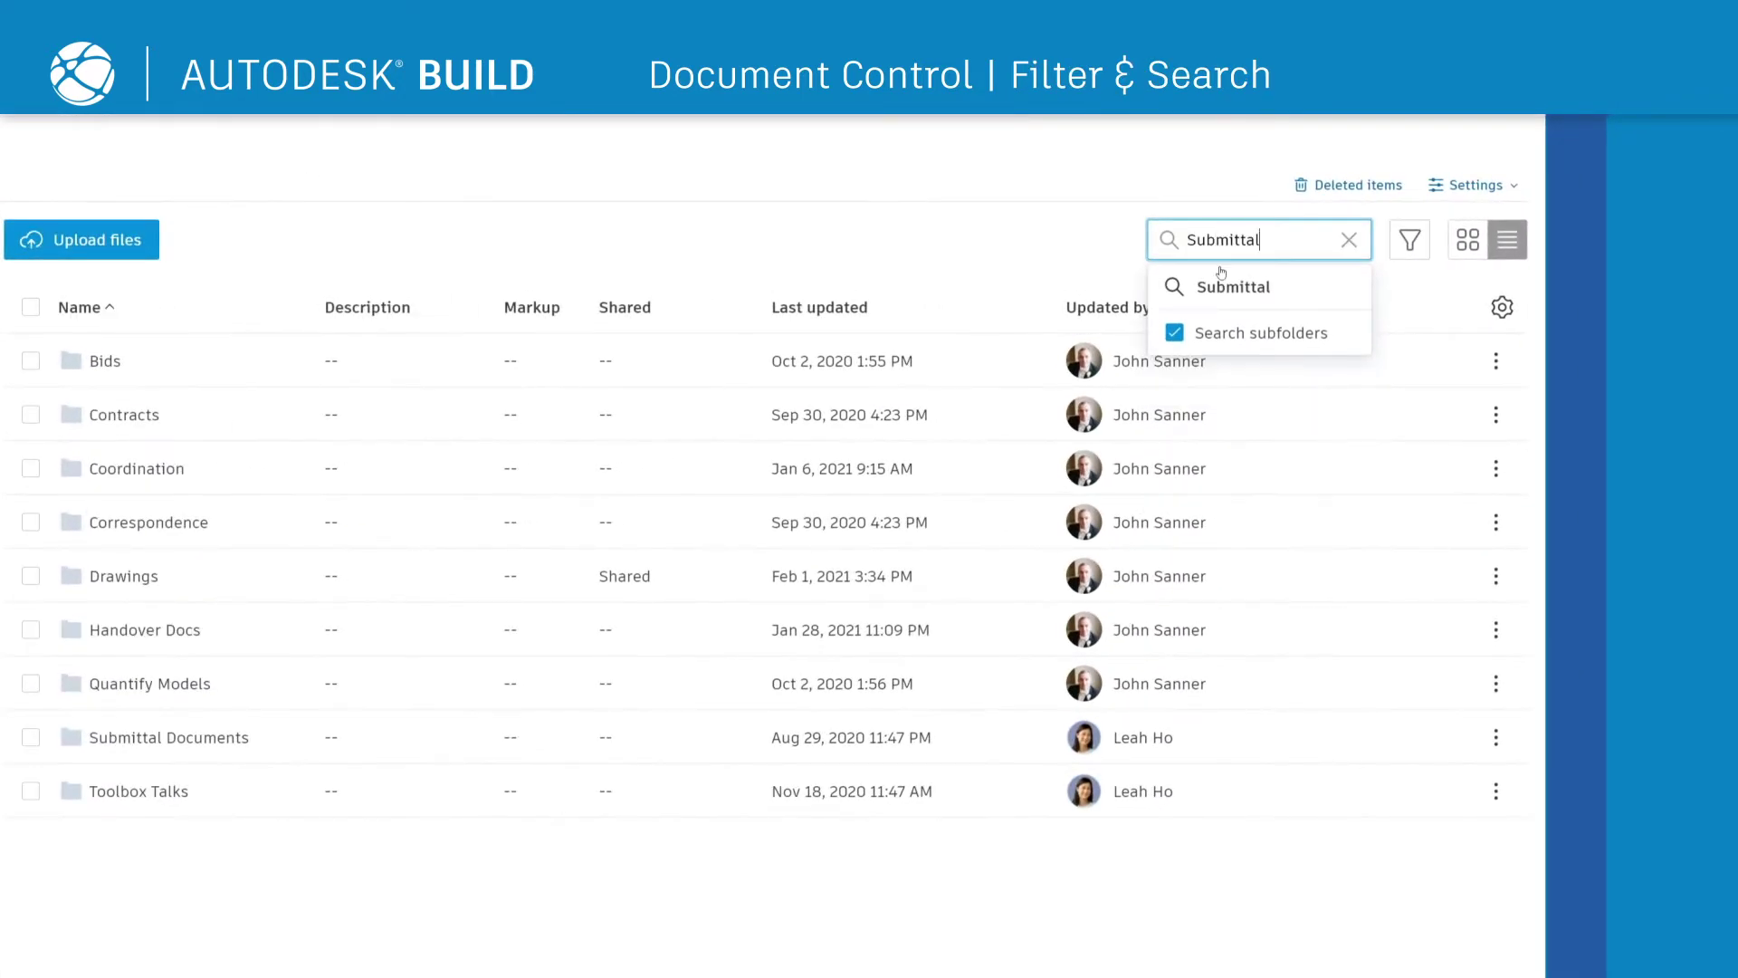
left_click(1233, 288)
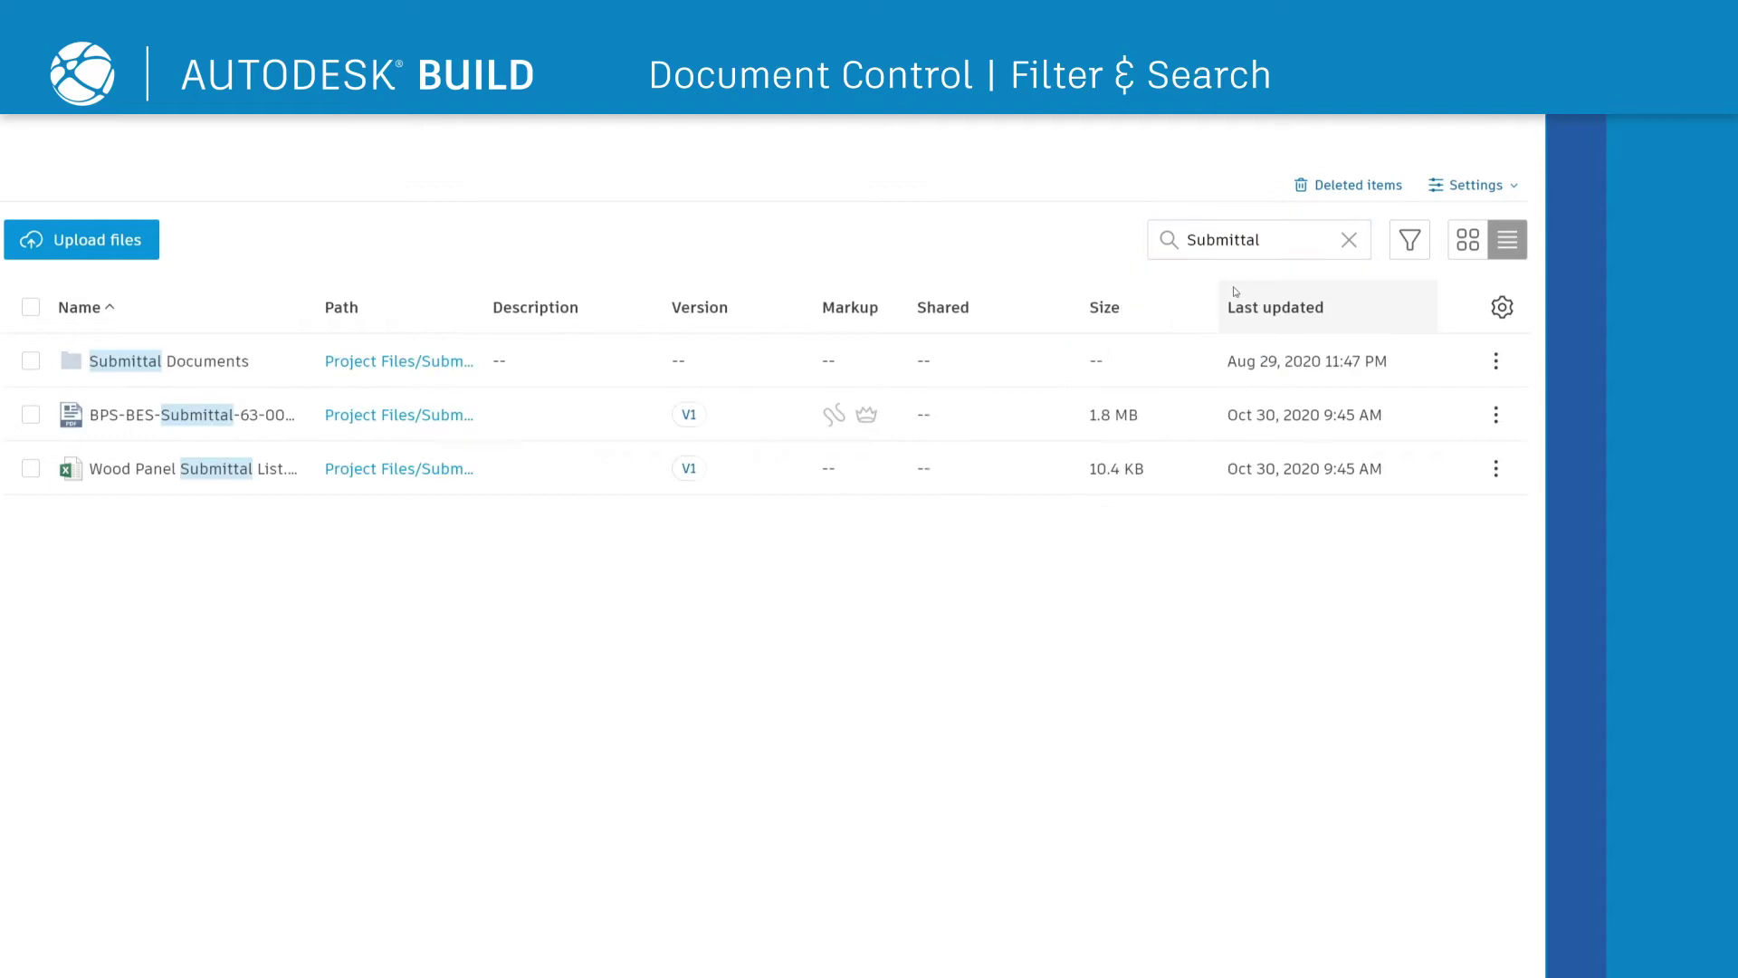
left_click(1410, 240)
left_click(1260, 426)
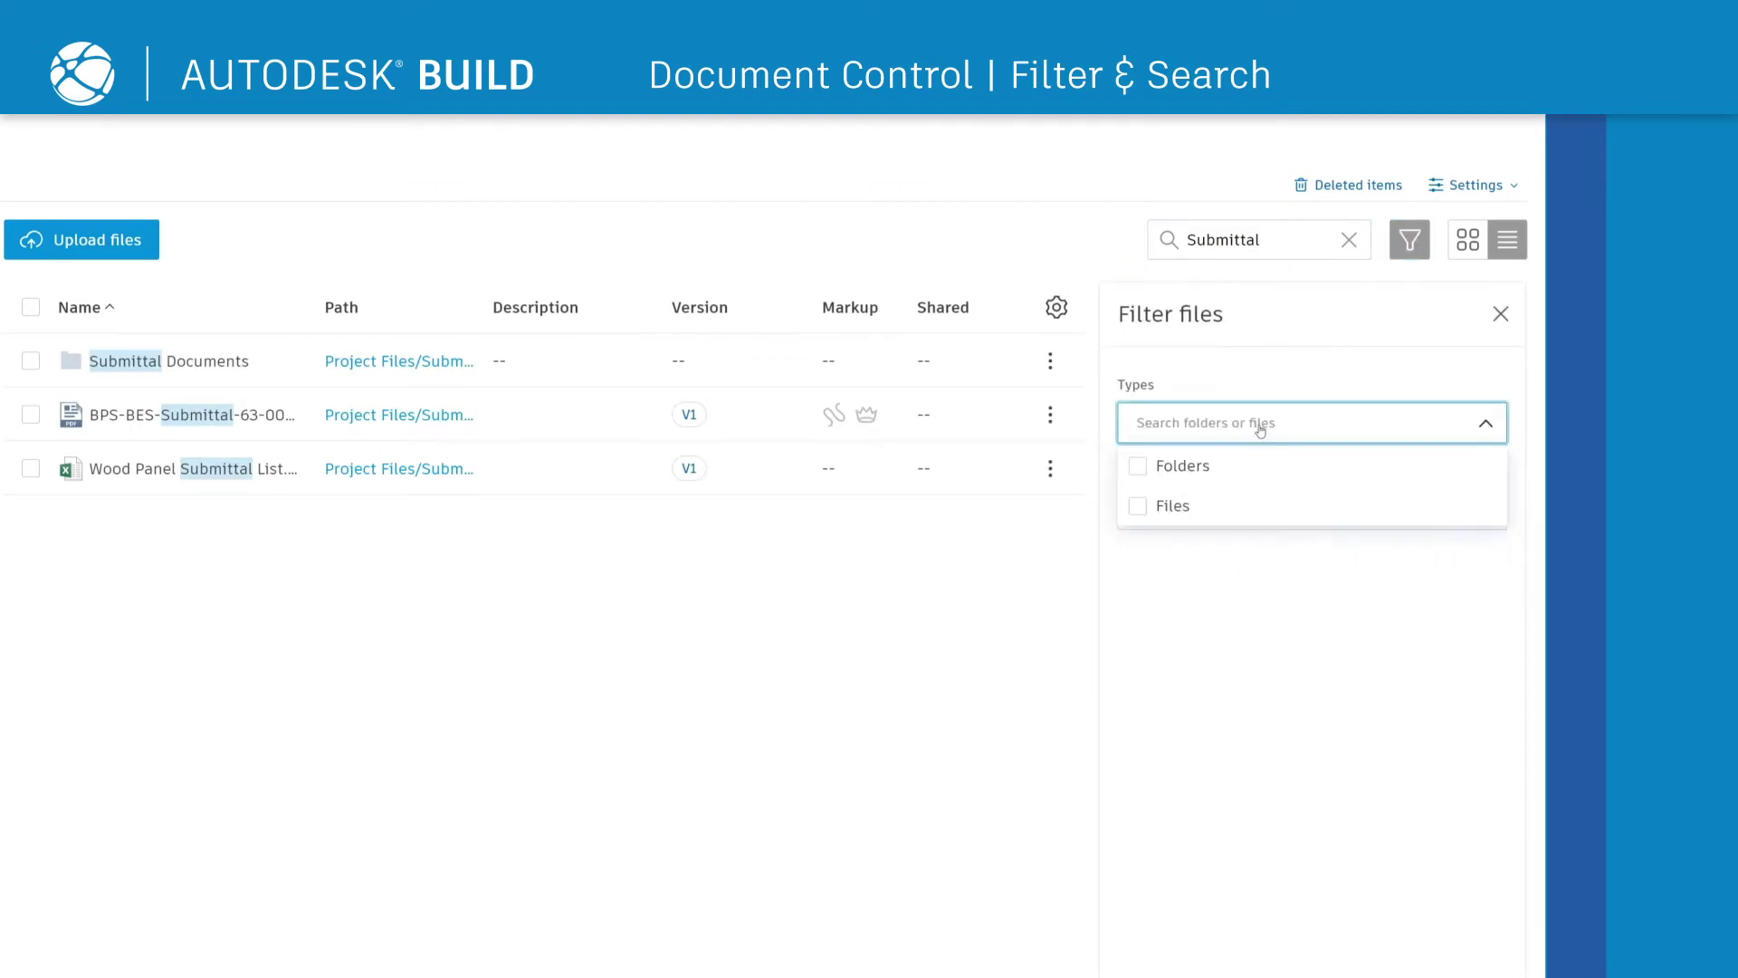
left_click(1139, 512)
left_click(1092, 531)
left_click(1143, 509)
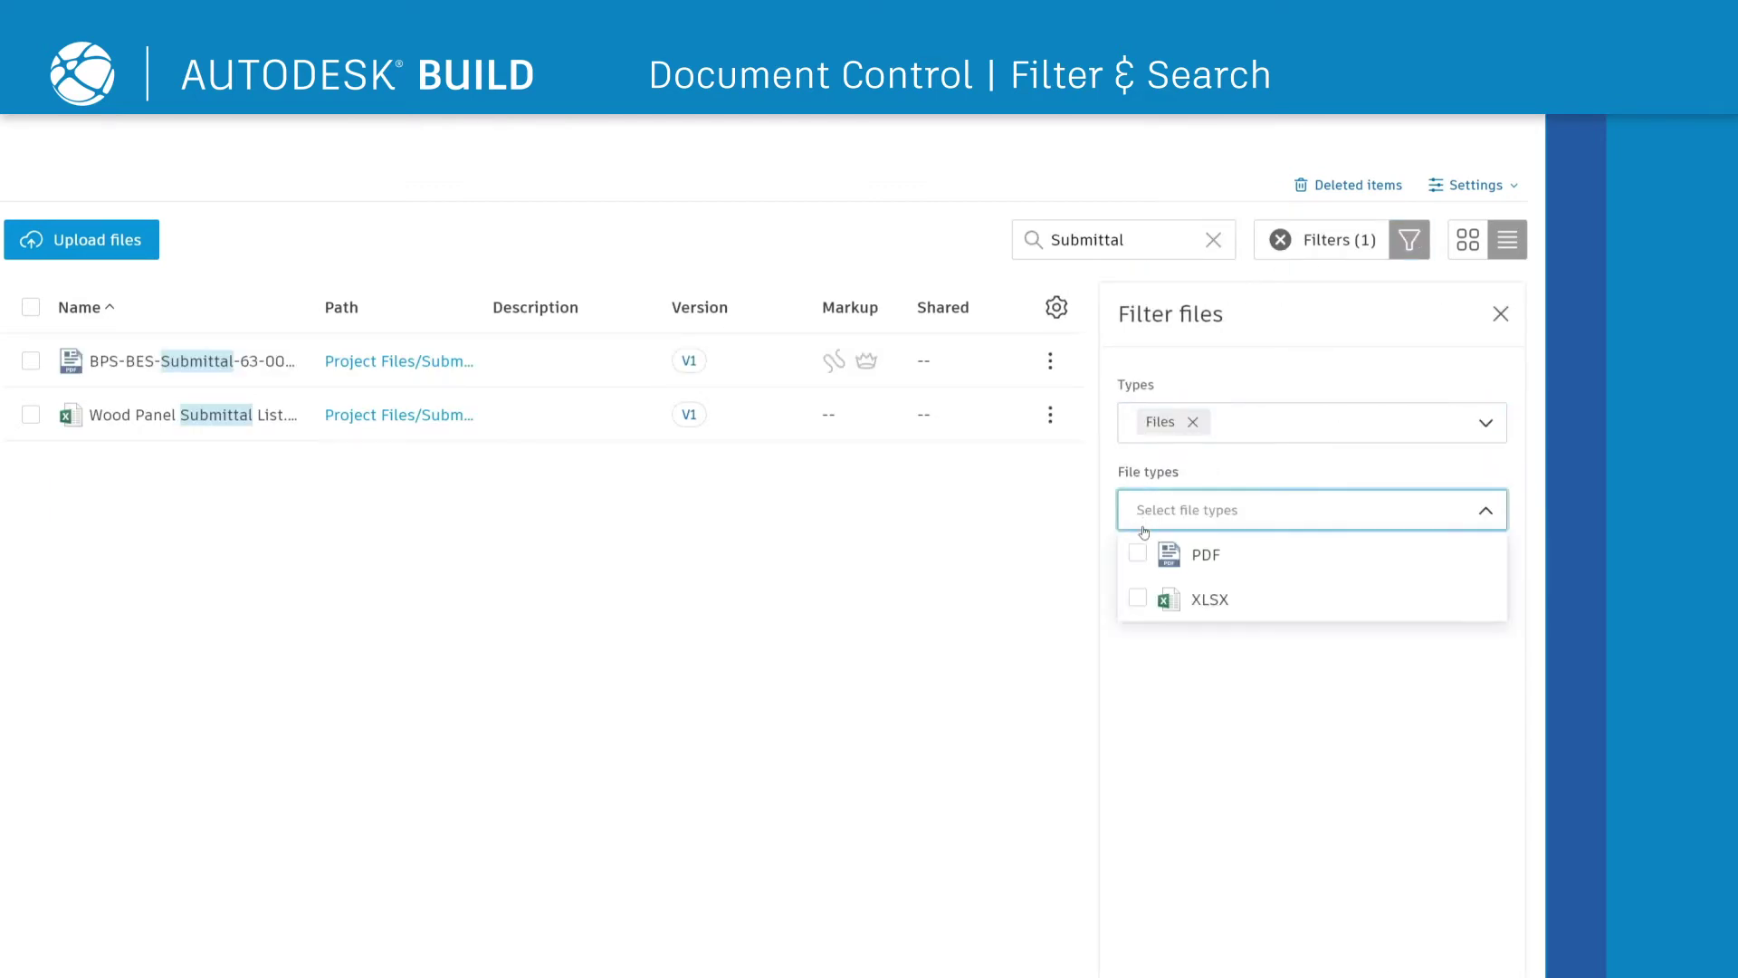
left_click(1142, 601)
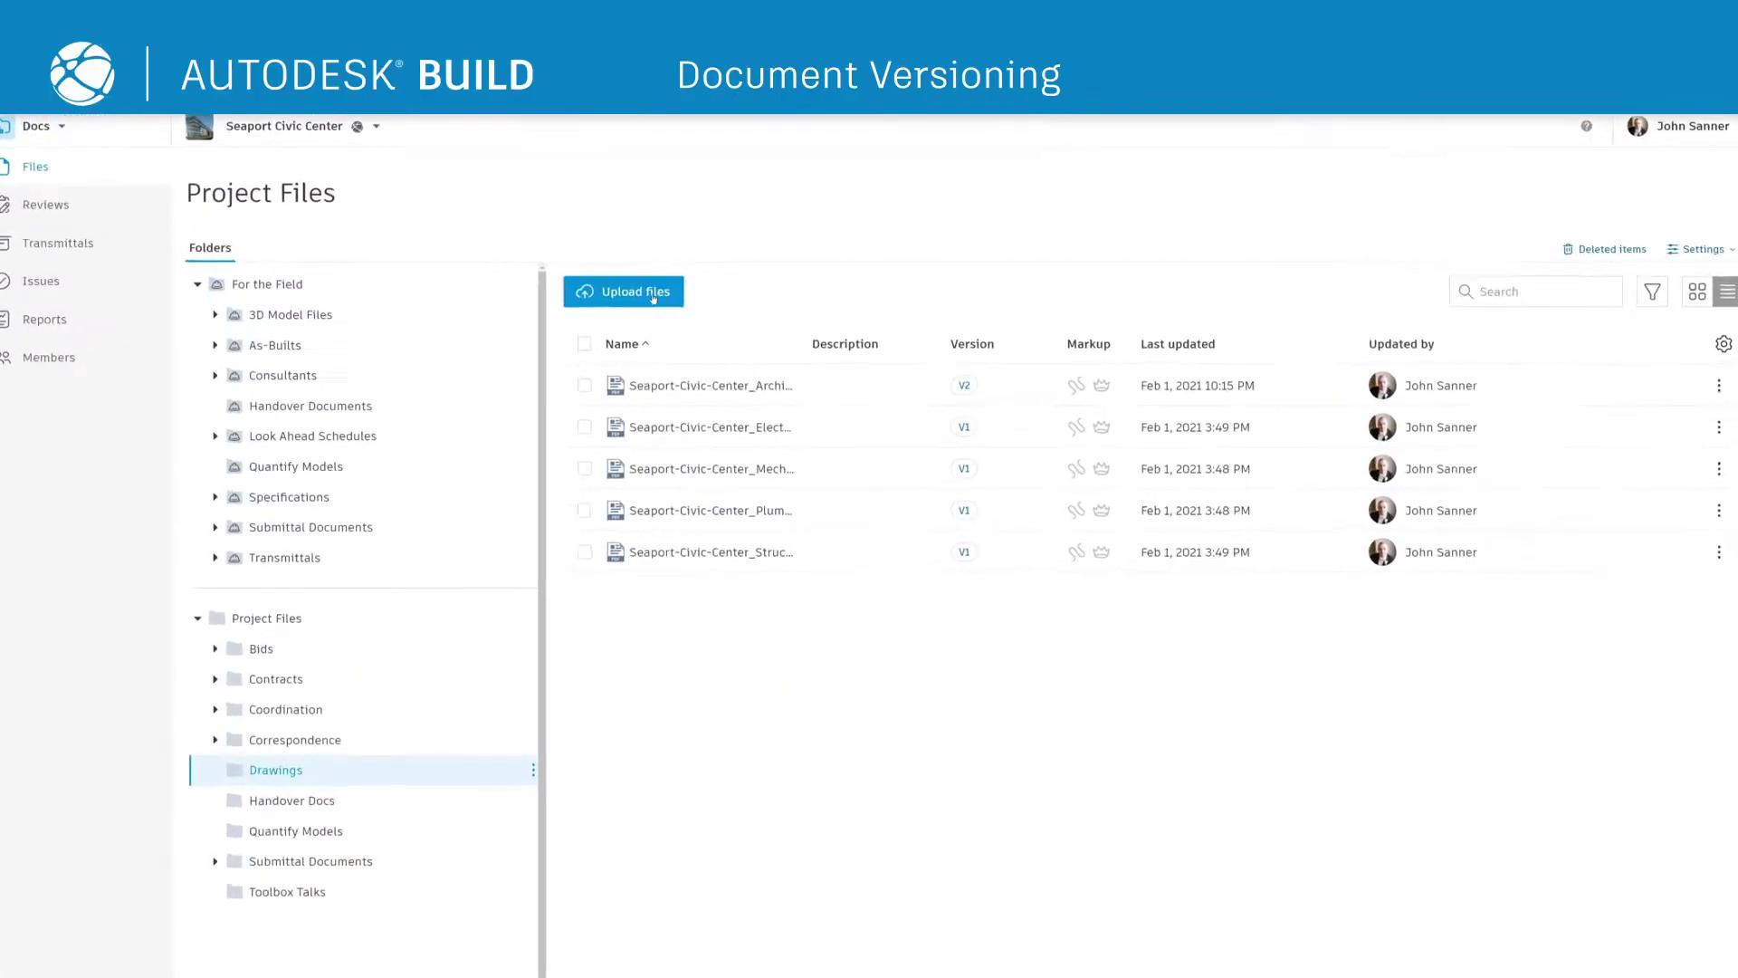
Upload the revised architectural PDF to Drawings as version V3.
left_click(652, 291)
mouse_move(213, 388)
left_mouse_down()
mouse_move(737, 414)
mouse_move(841, 470)
left_mouse_up()
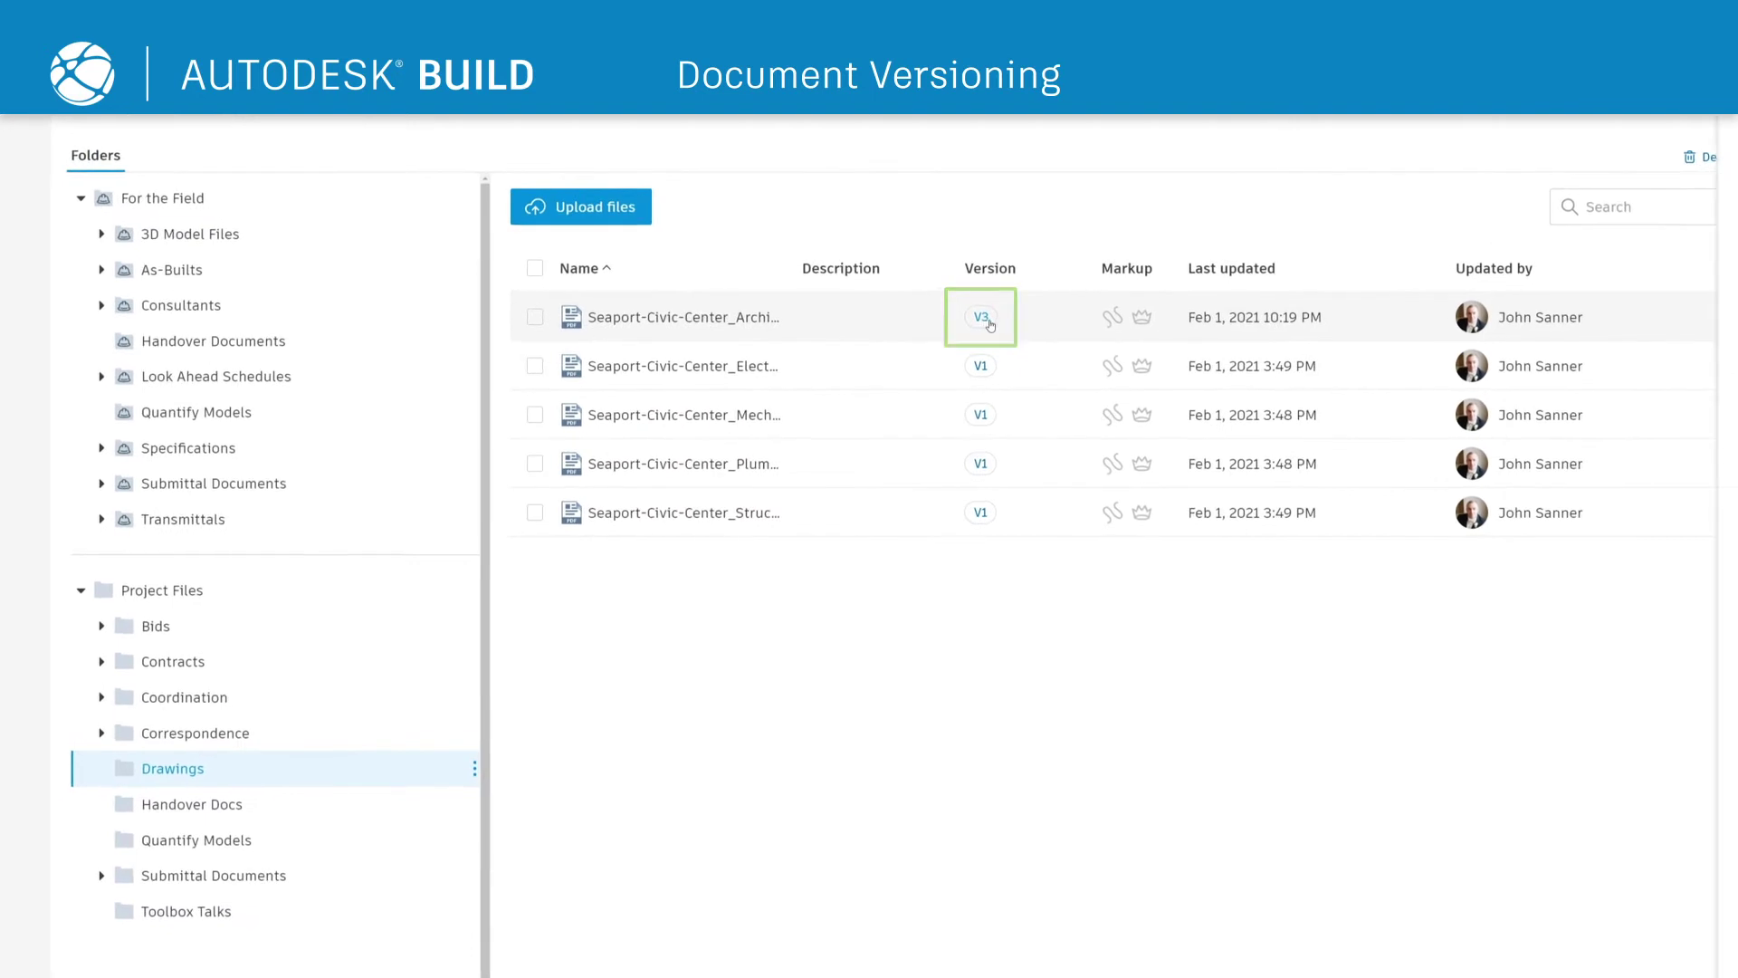
left_click(962, 357)
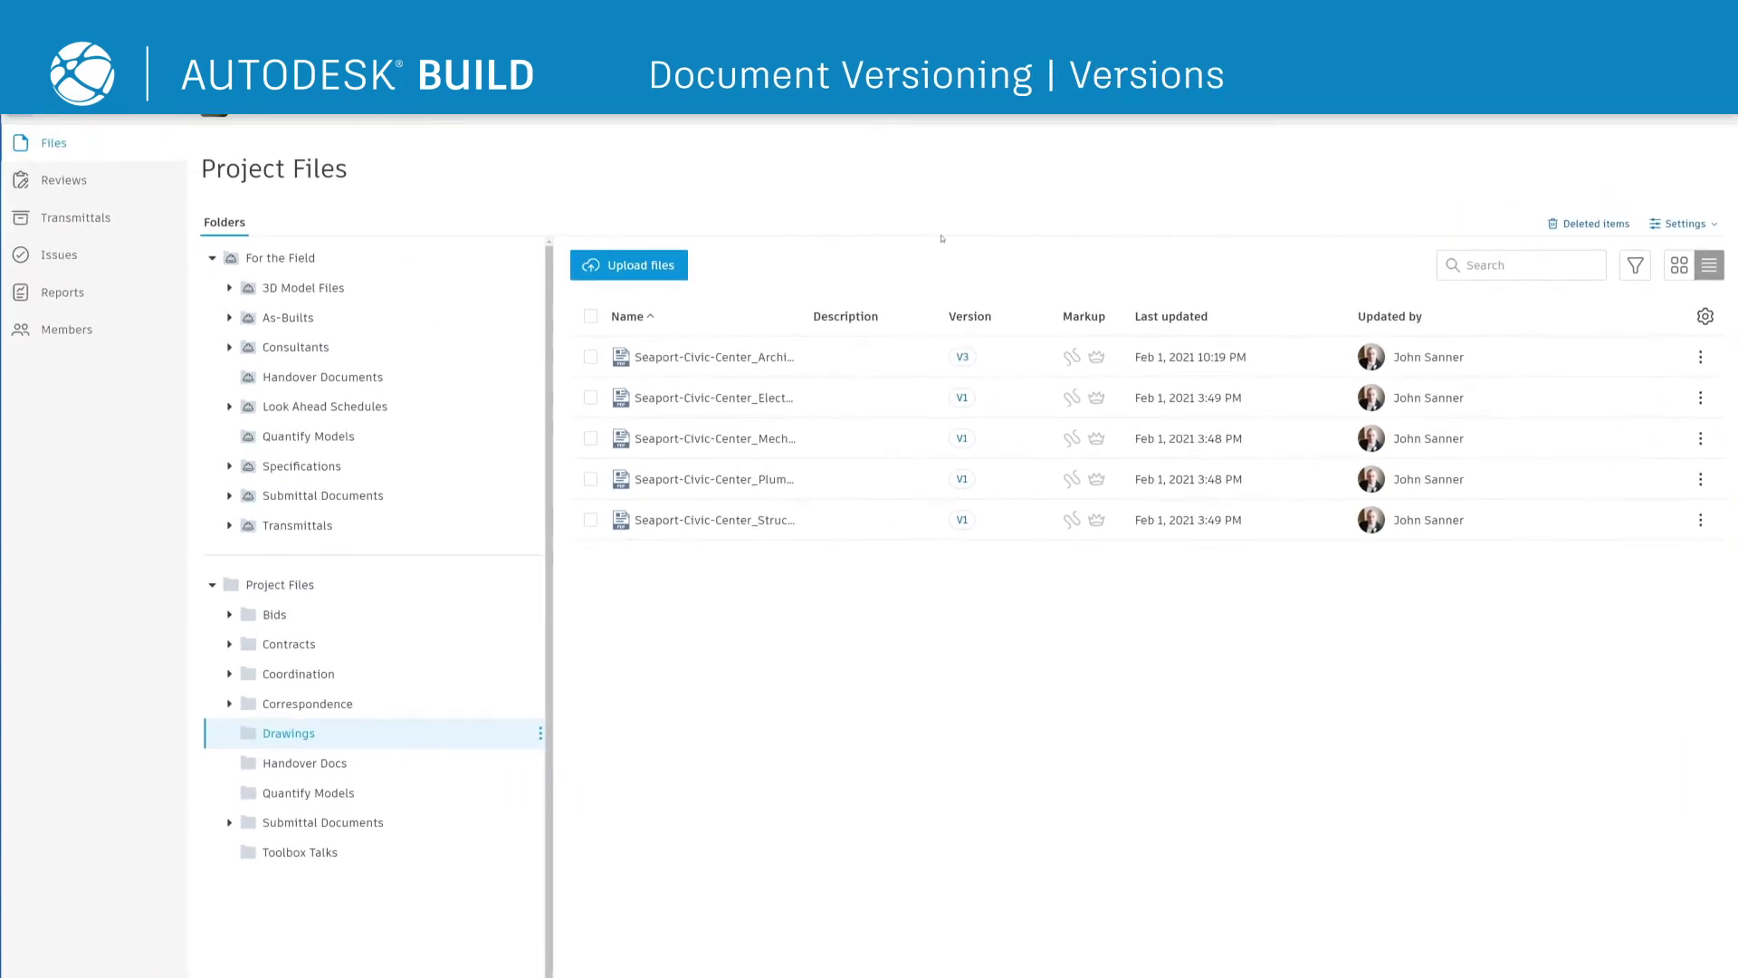
Compare page 4 of the architectural drawing between version 3 and version 2.
left_click(706, 356)
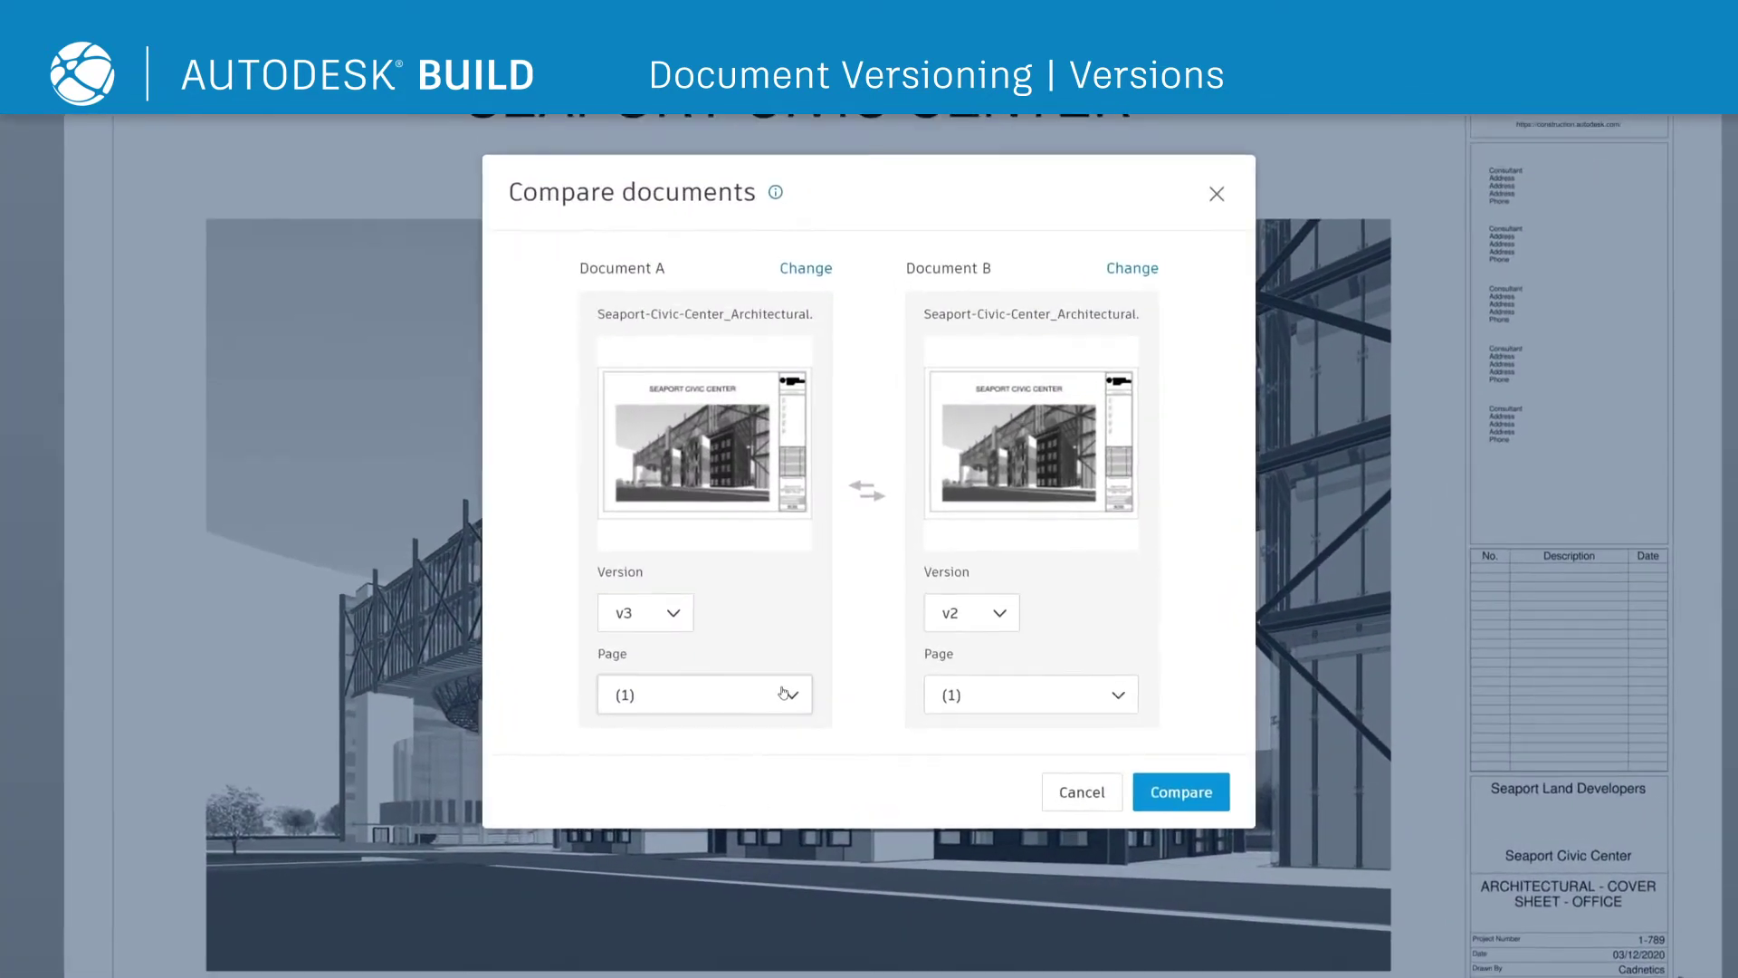
left_click(703, 695)
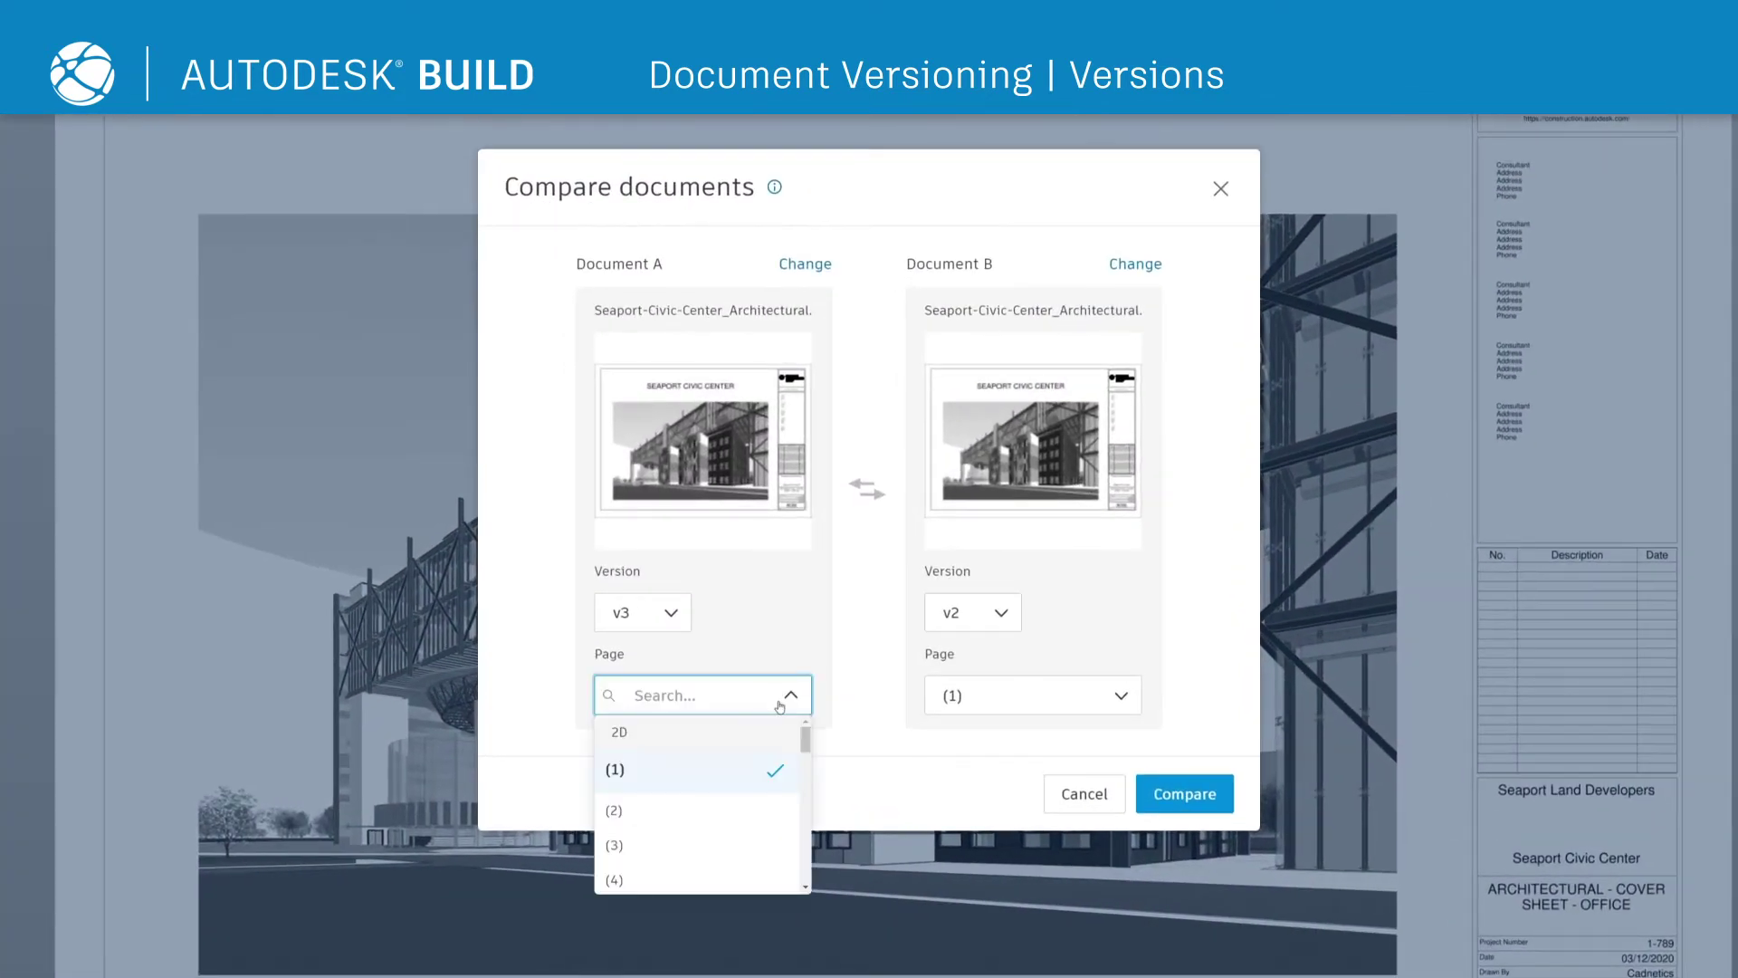
left_click(710, 876)
left_click(982, 697)
left_click(946, 880)
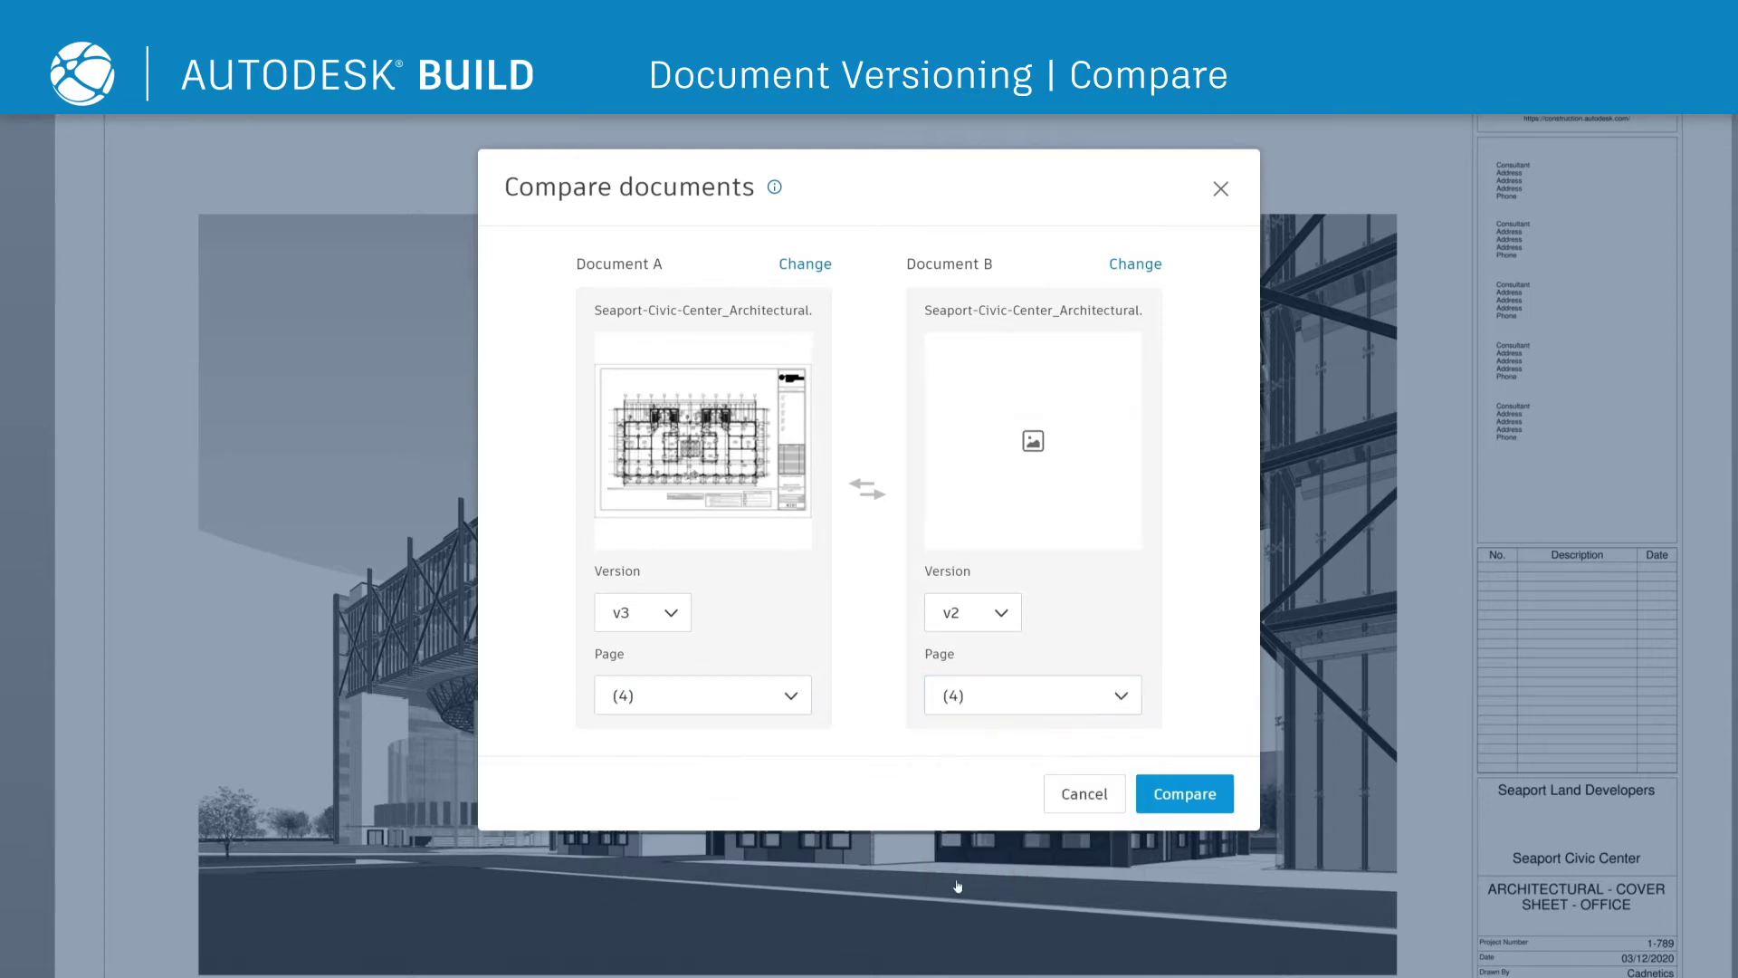
left_click(1184, 794)
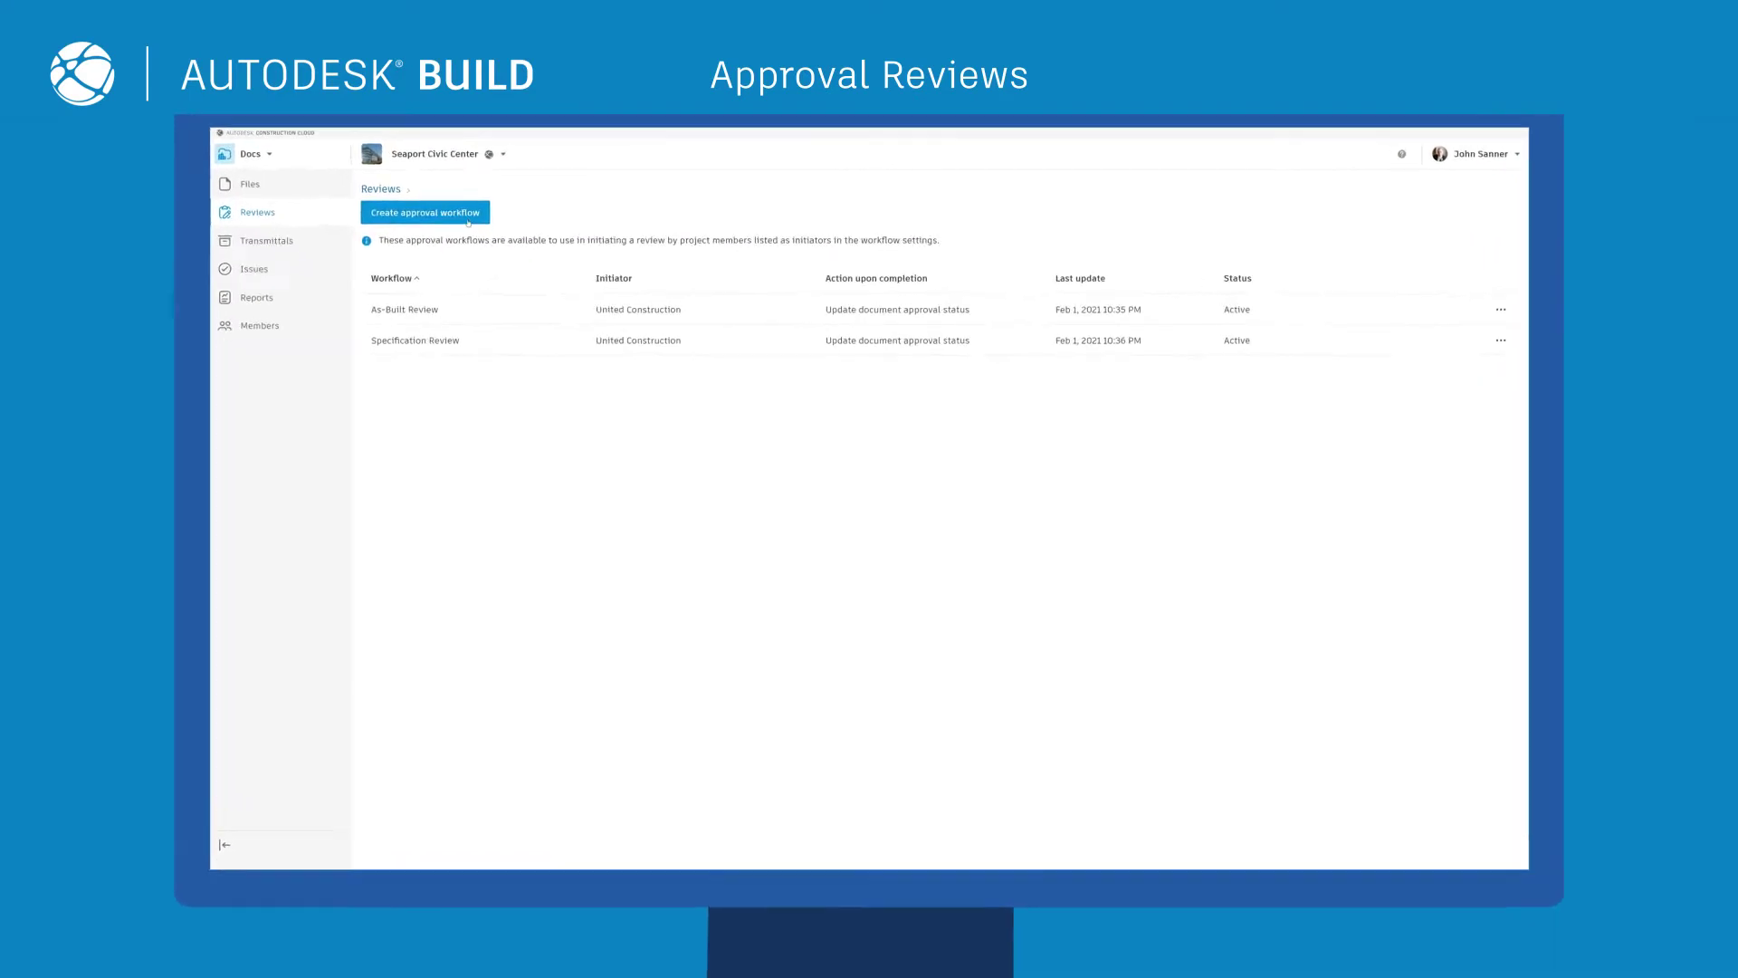
Start a new approval workflow from the Three Step Group Approval template.
left_click(468, 217)
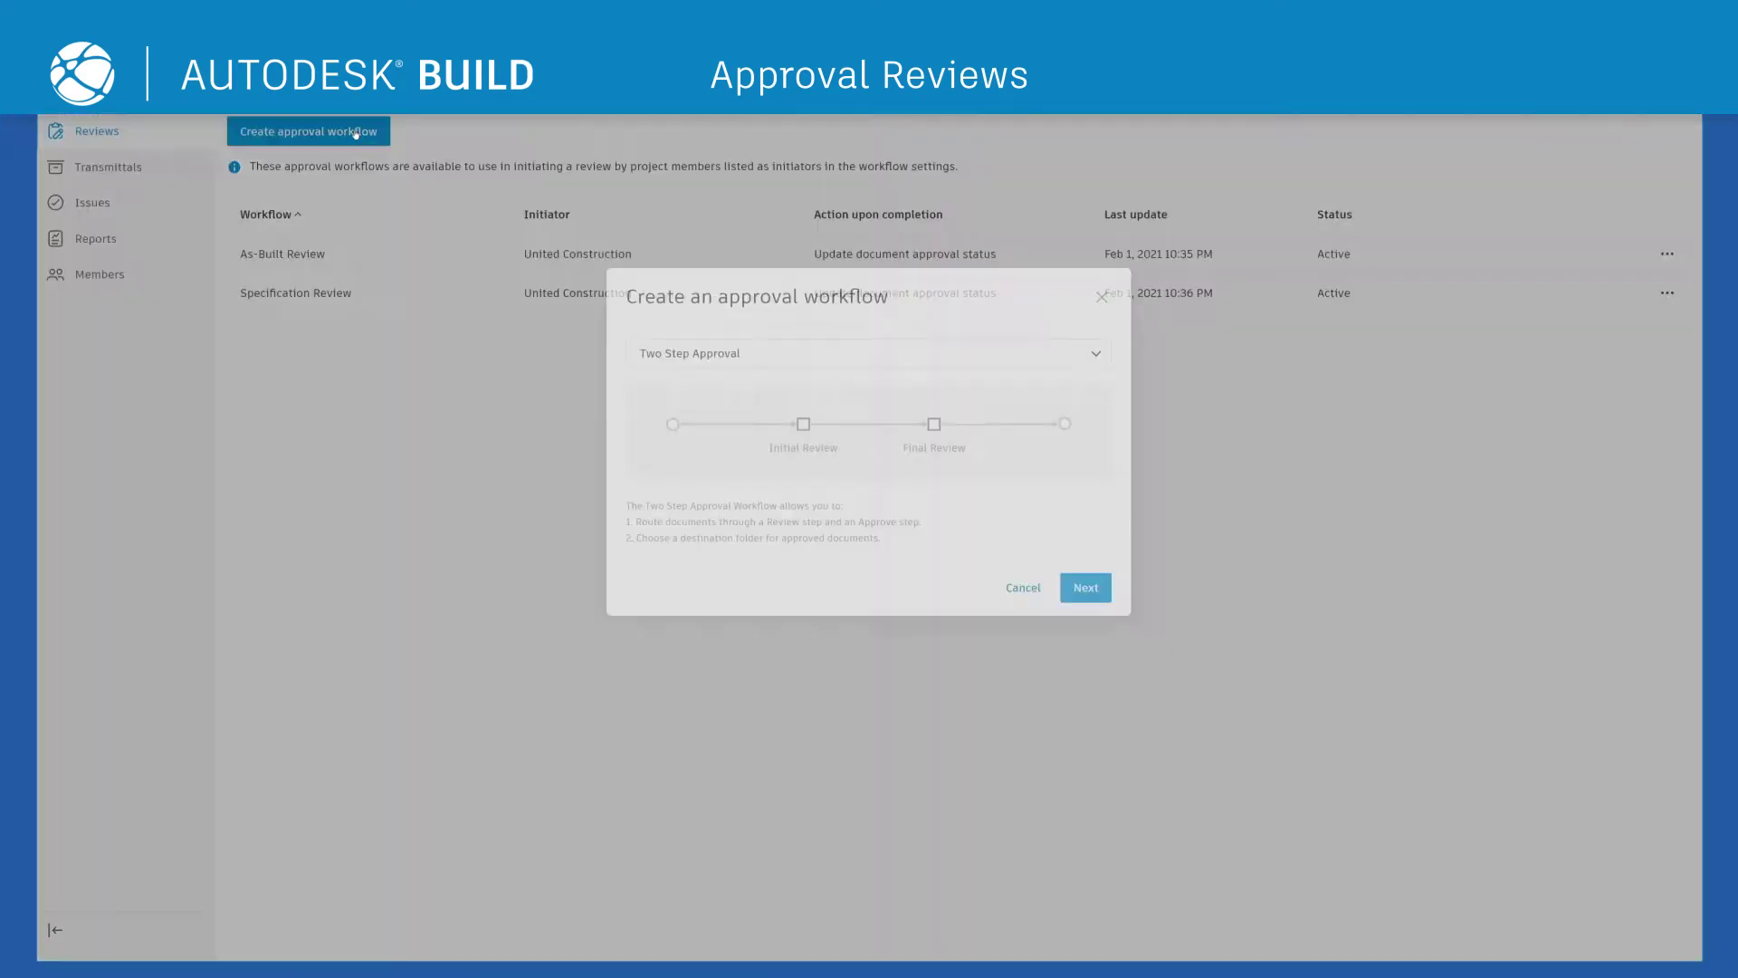
left_click(751, 388)
scroll(1145, 451, "down", 1)
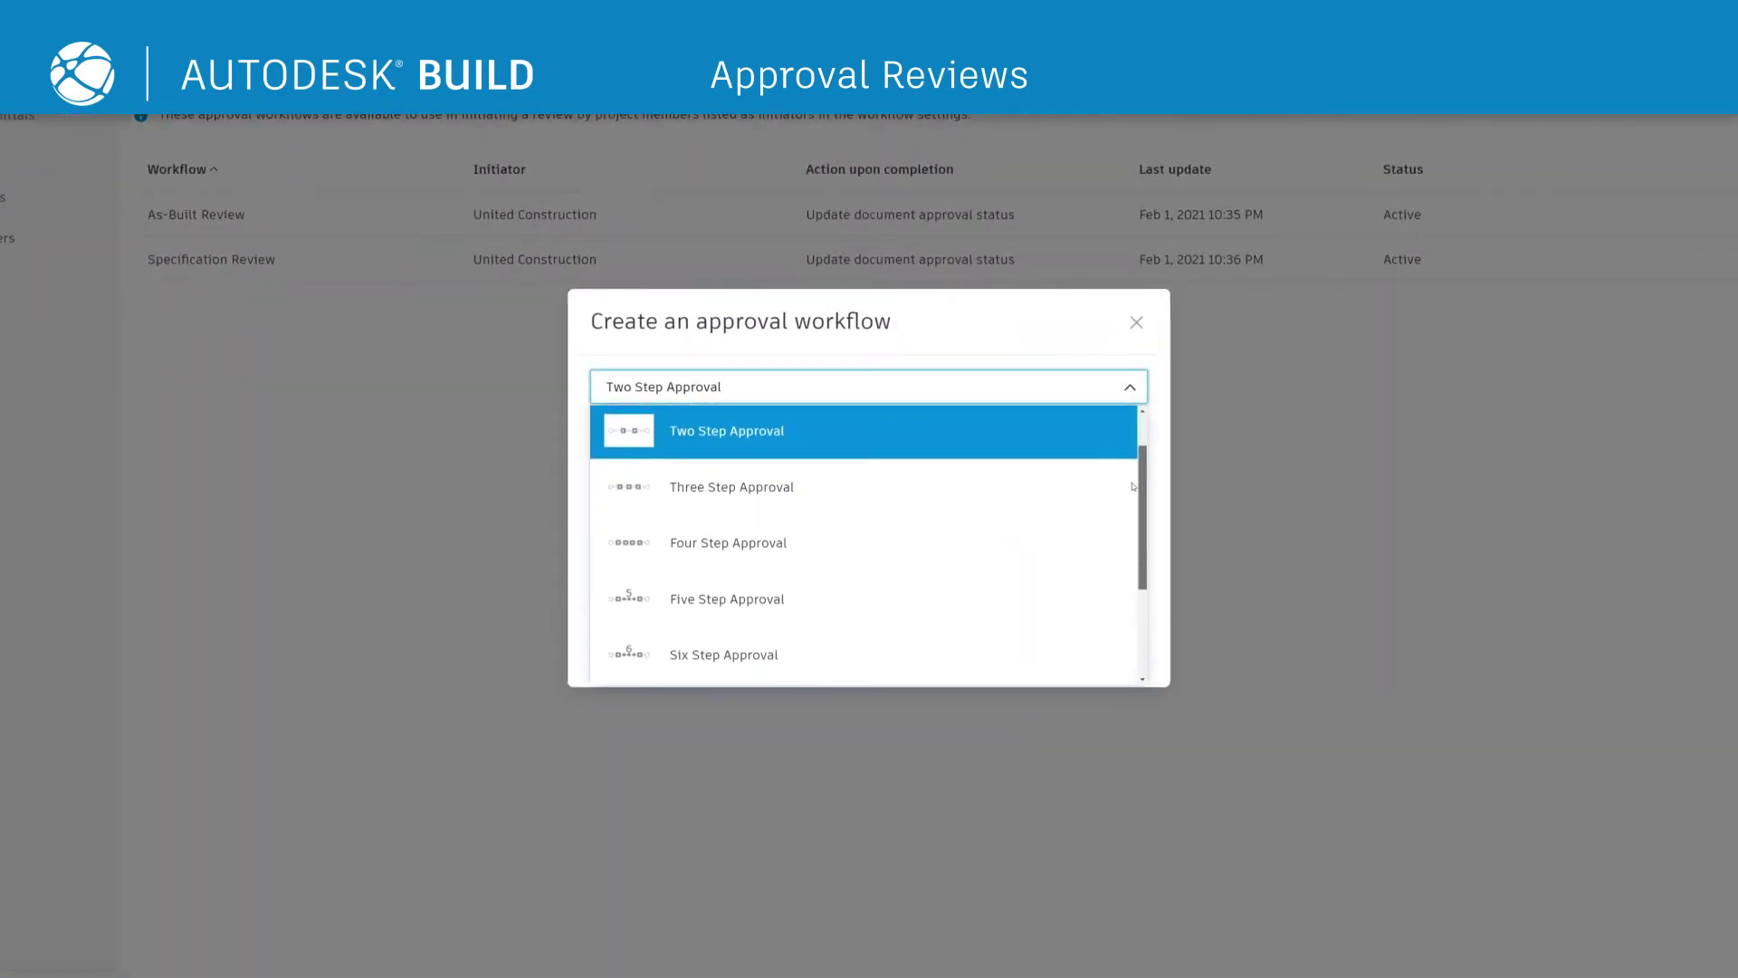
scroll(1113, 523, "down", 2)
scroll(1110, 562, "down", 1)
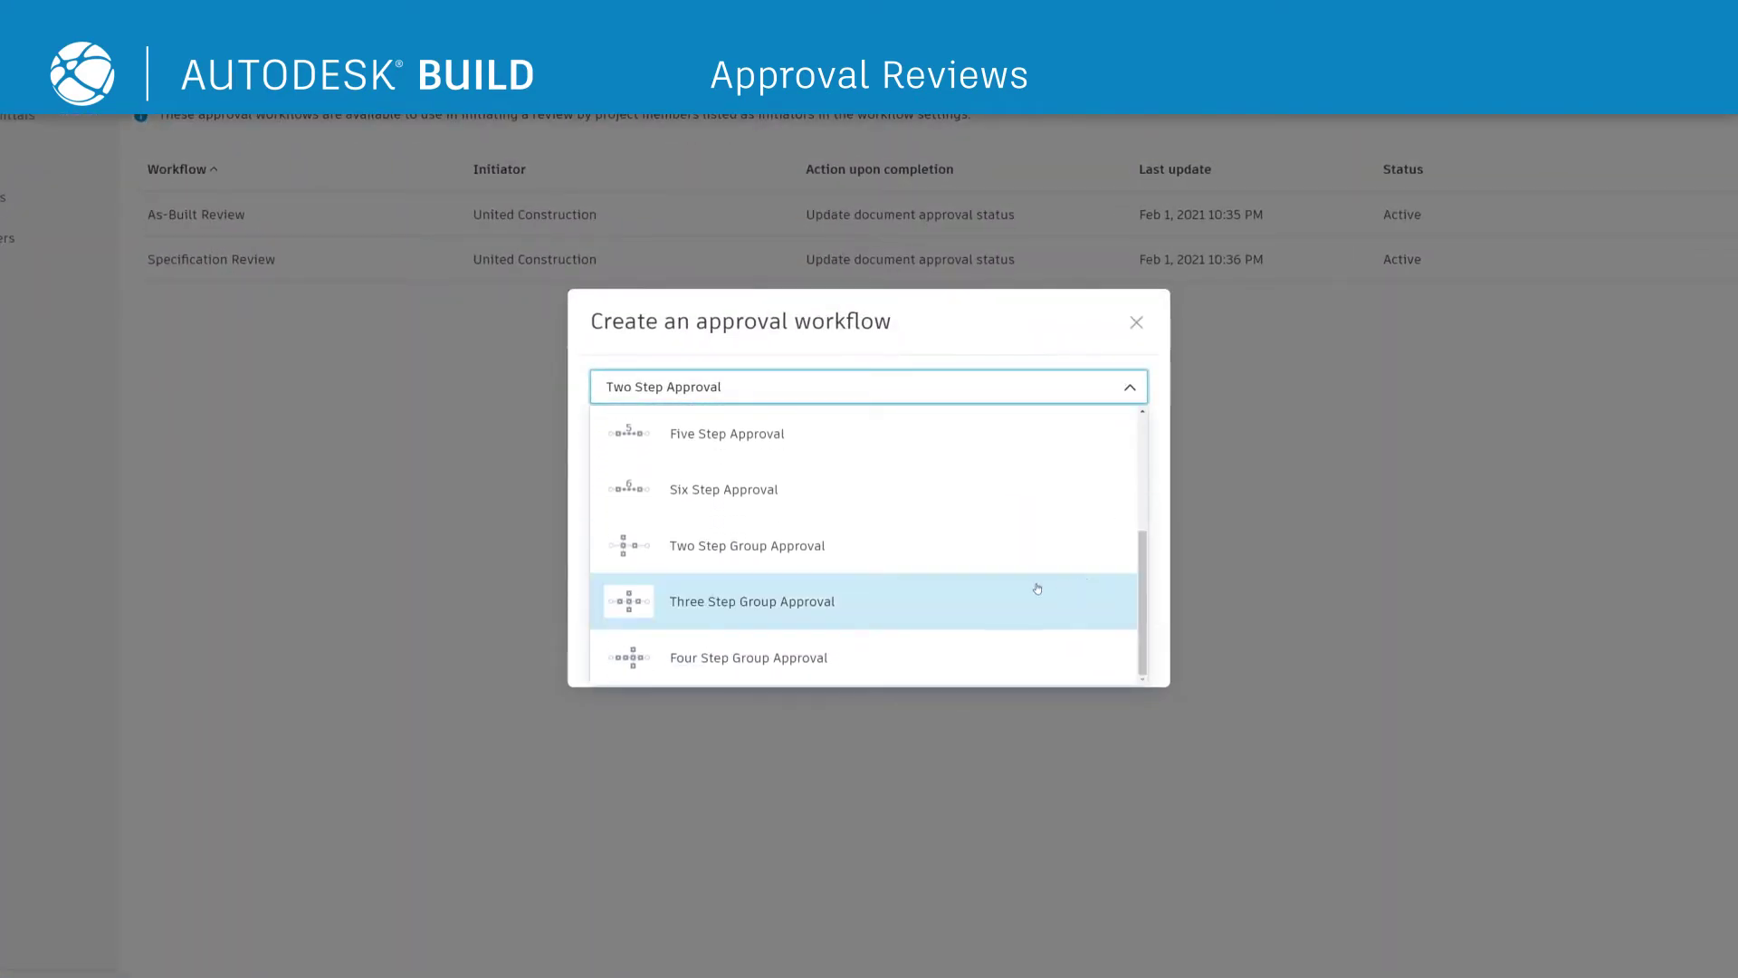
left_click(841, 604)
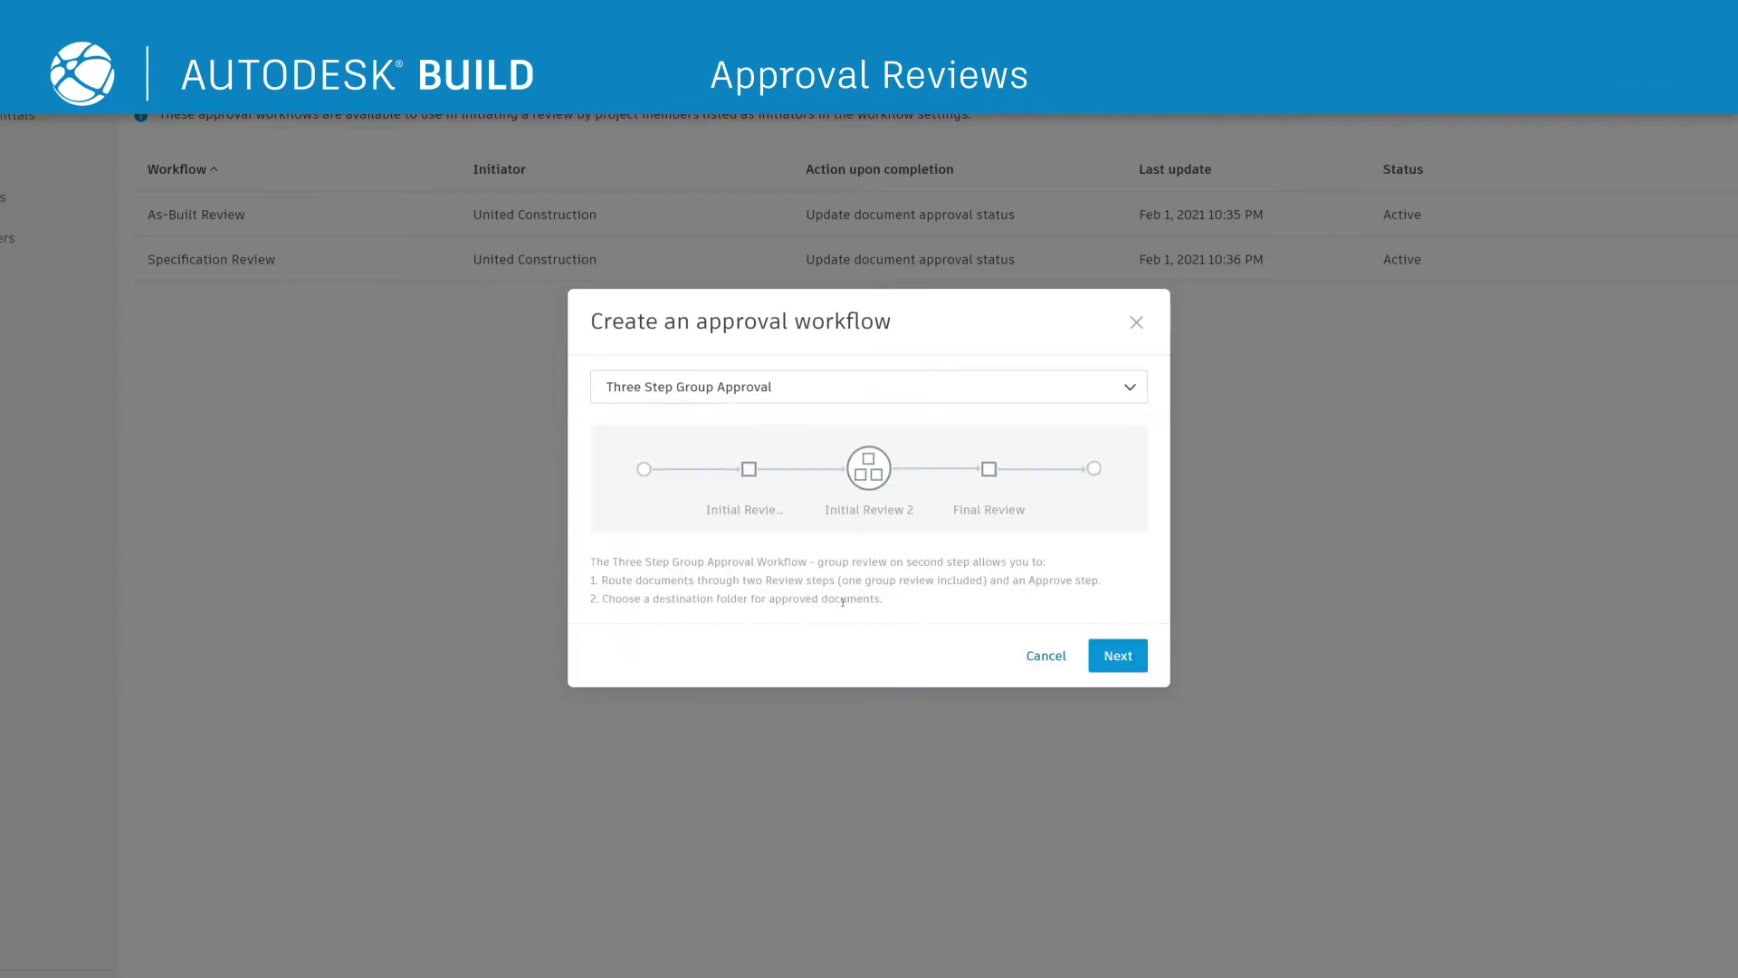
left_click(1118, 656)
Name the workflow Submittal Review, add Sierra Structures as reviewer, keep the Approved icon, and save.
type("Submittal Review")
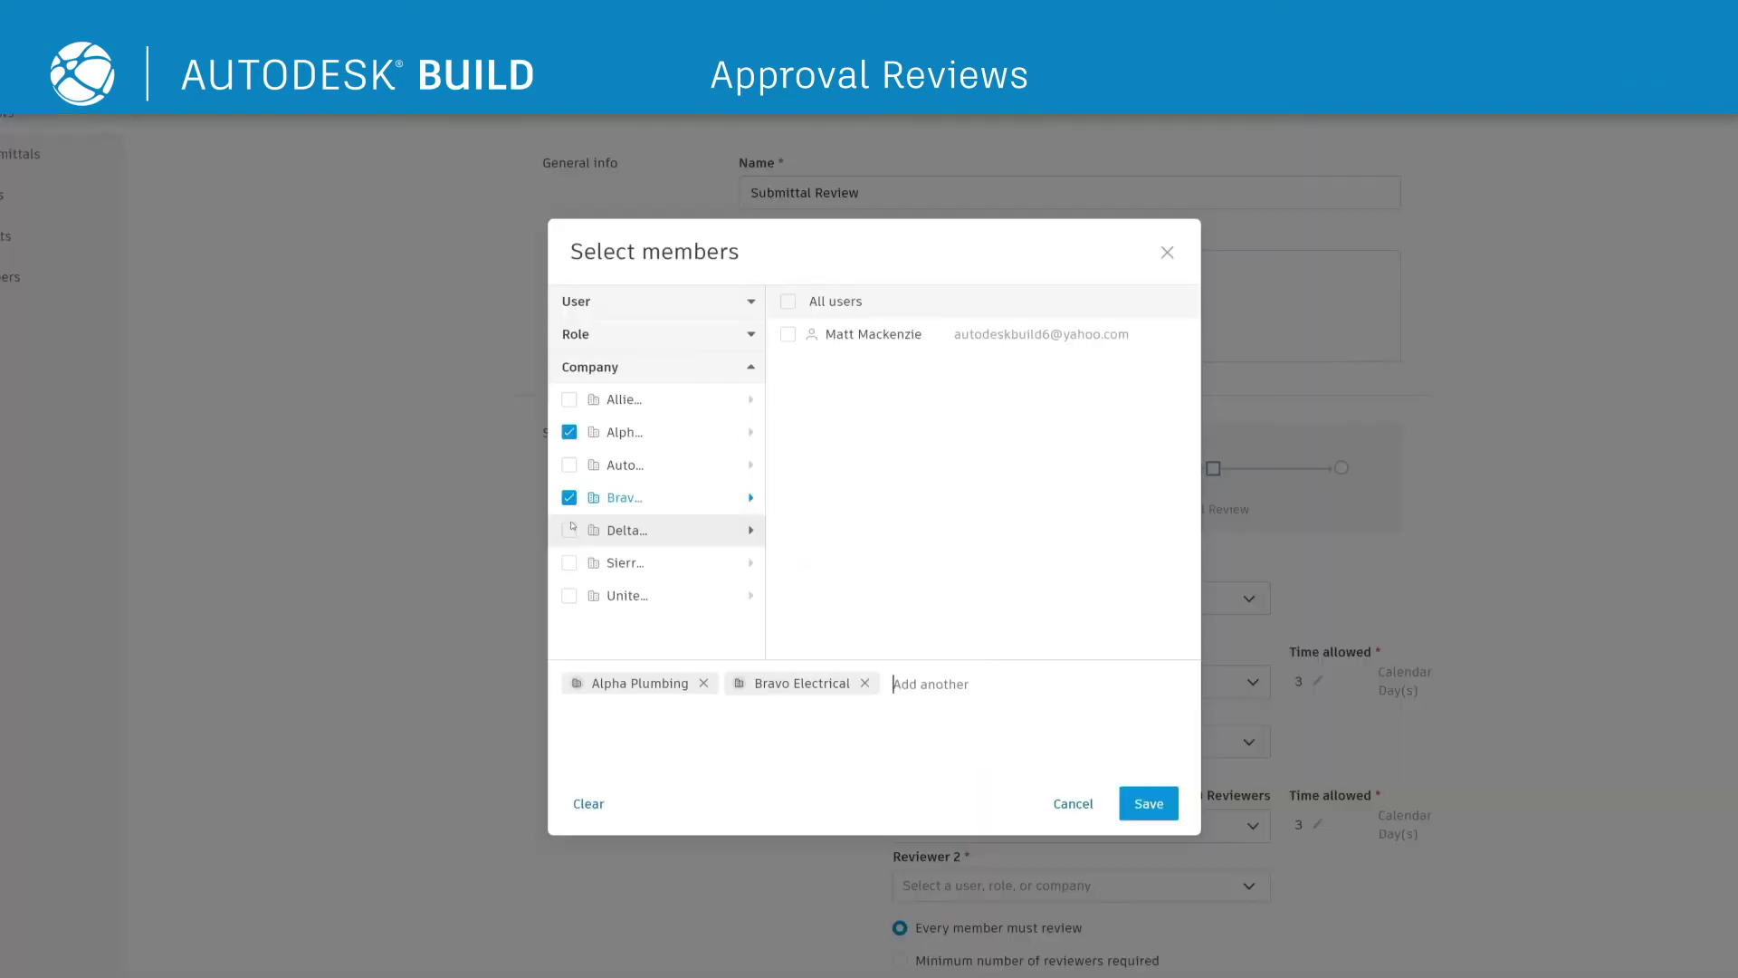
left_click(568, 562)
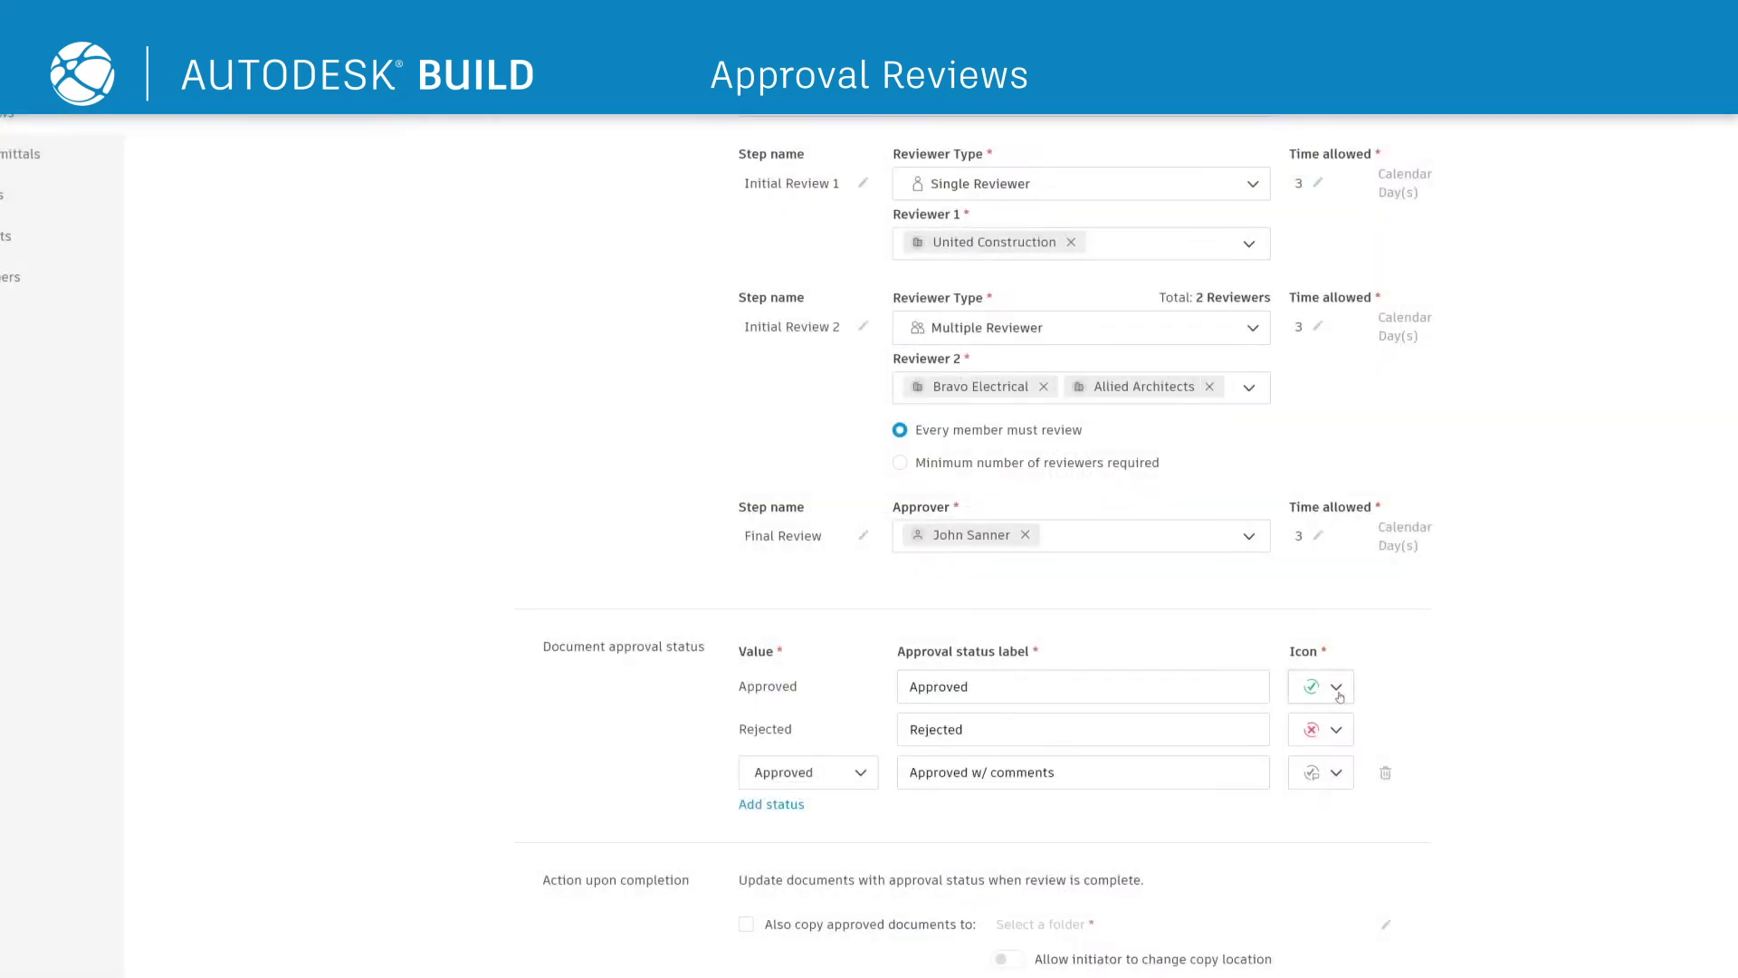
left_click(1336, 690)
left_click(1413, 756)
left_click(1479, 217)
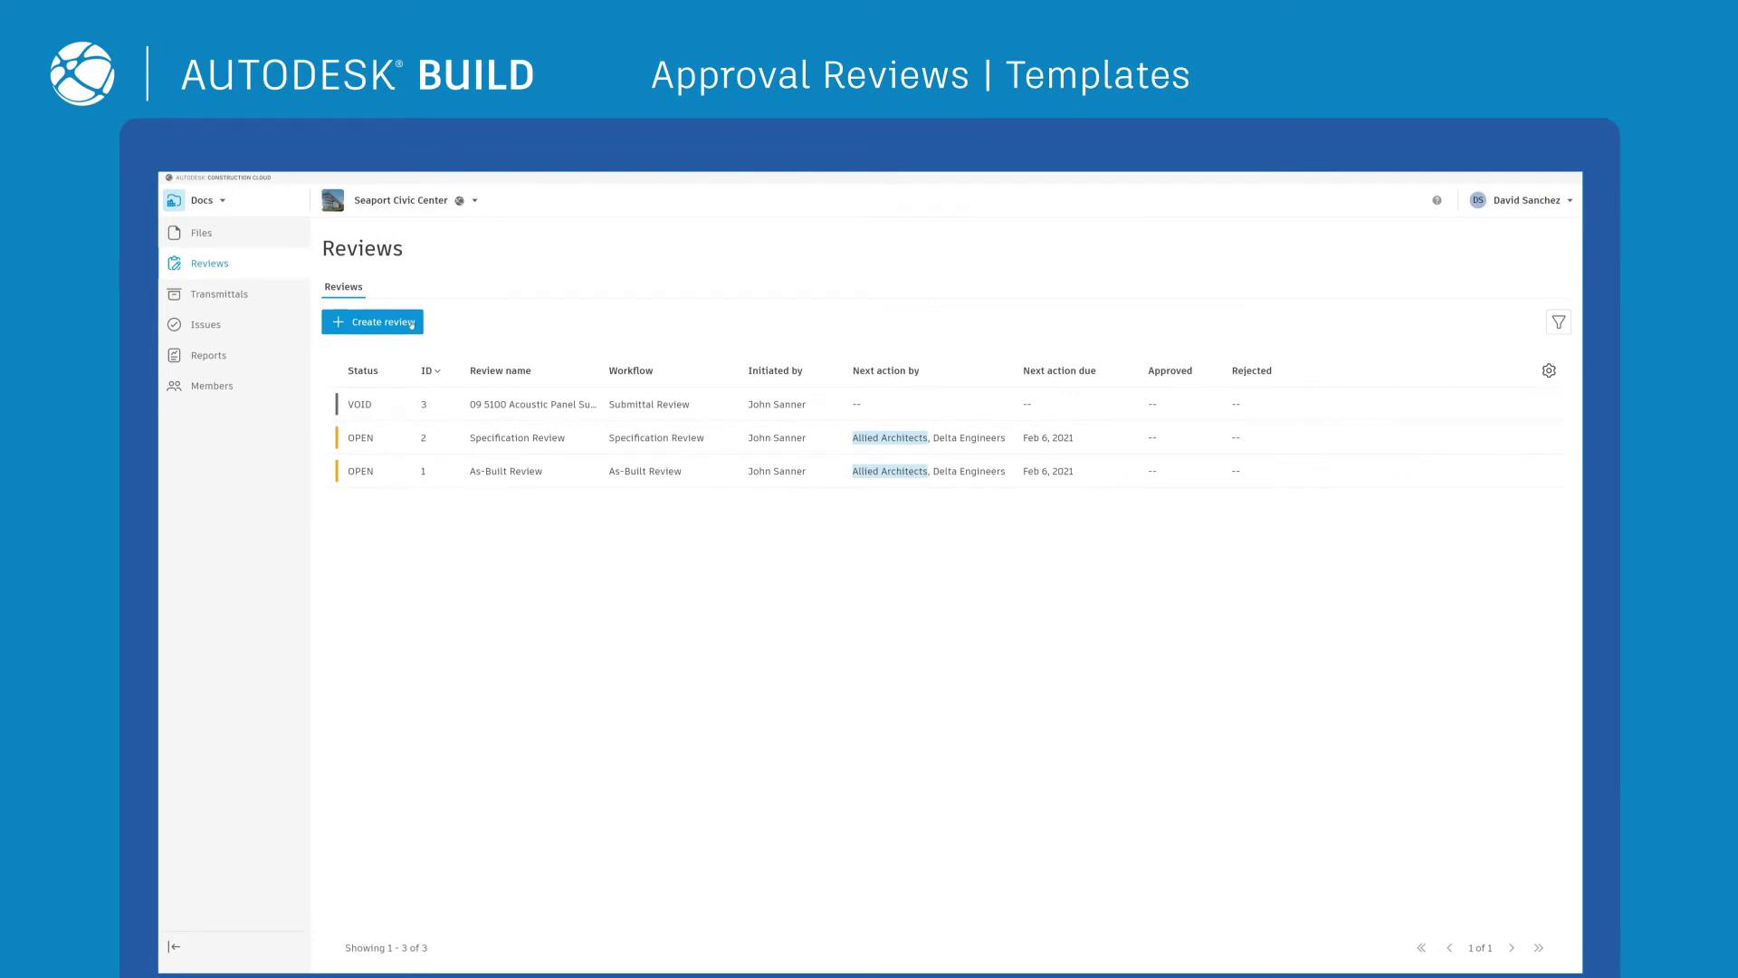
Create and submit the Addendum 01 Drawing Review from the Addendum 01 folder.
left_click(412, 324)
left_click(631, 389)
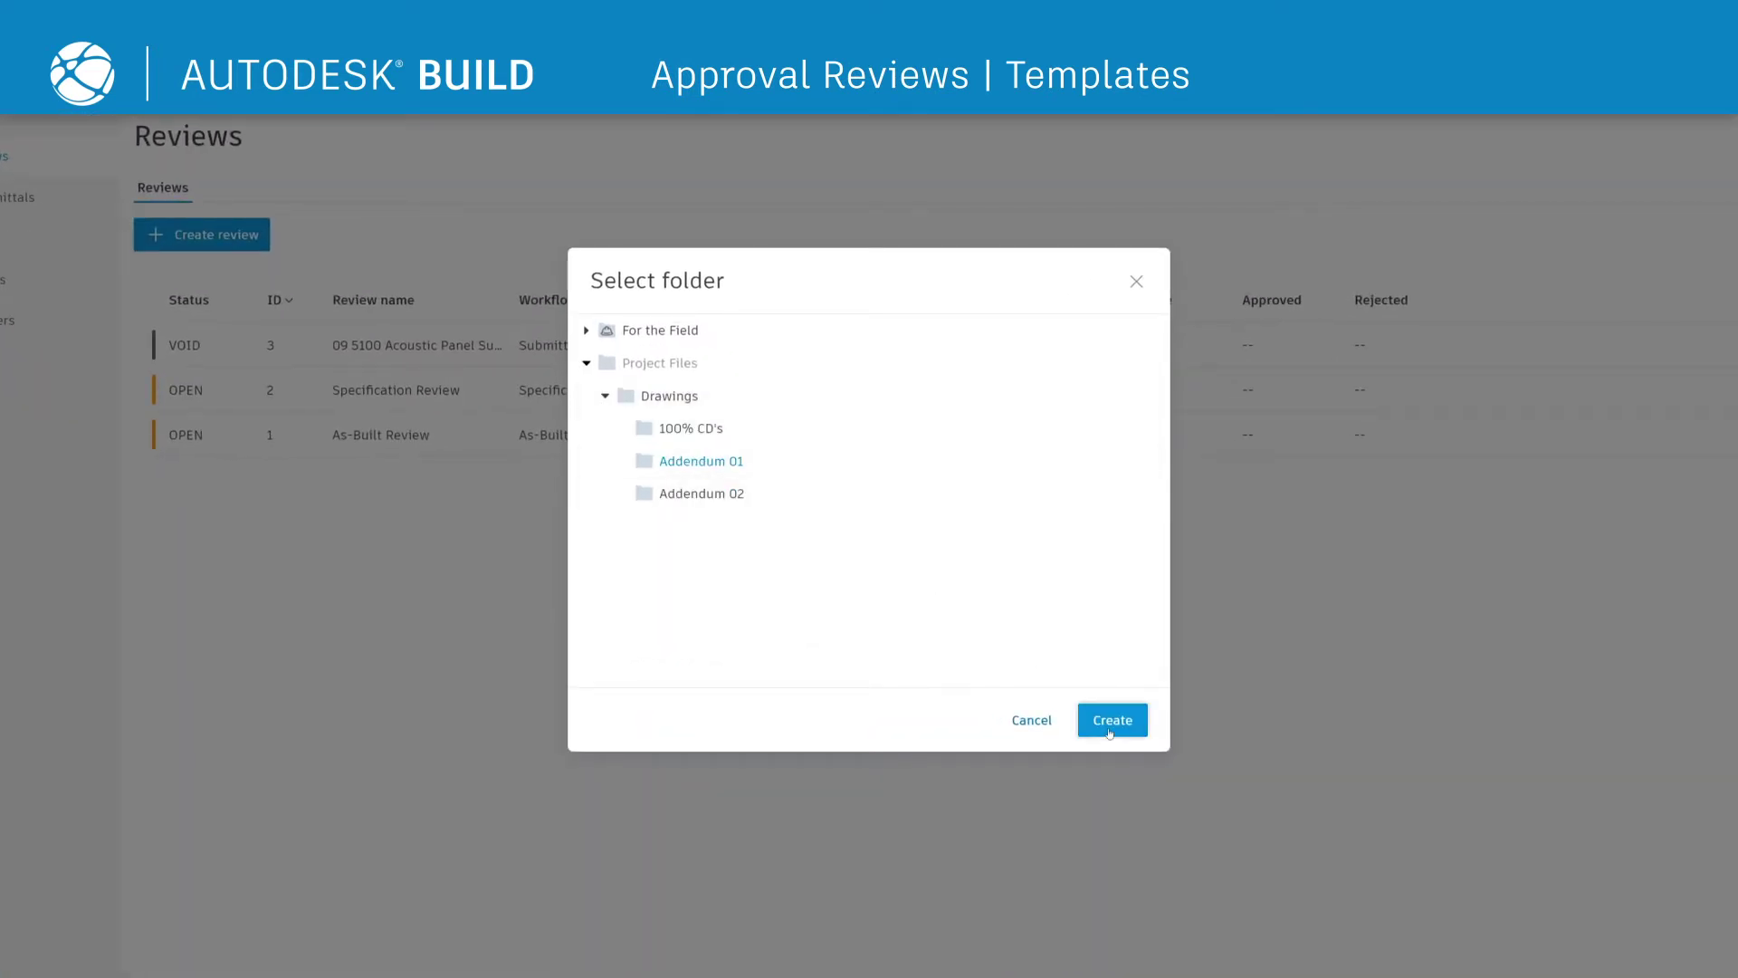
left_click(1110, 732)
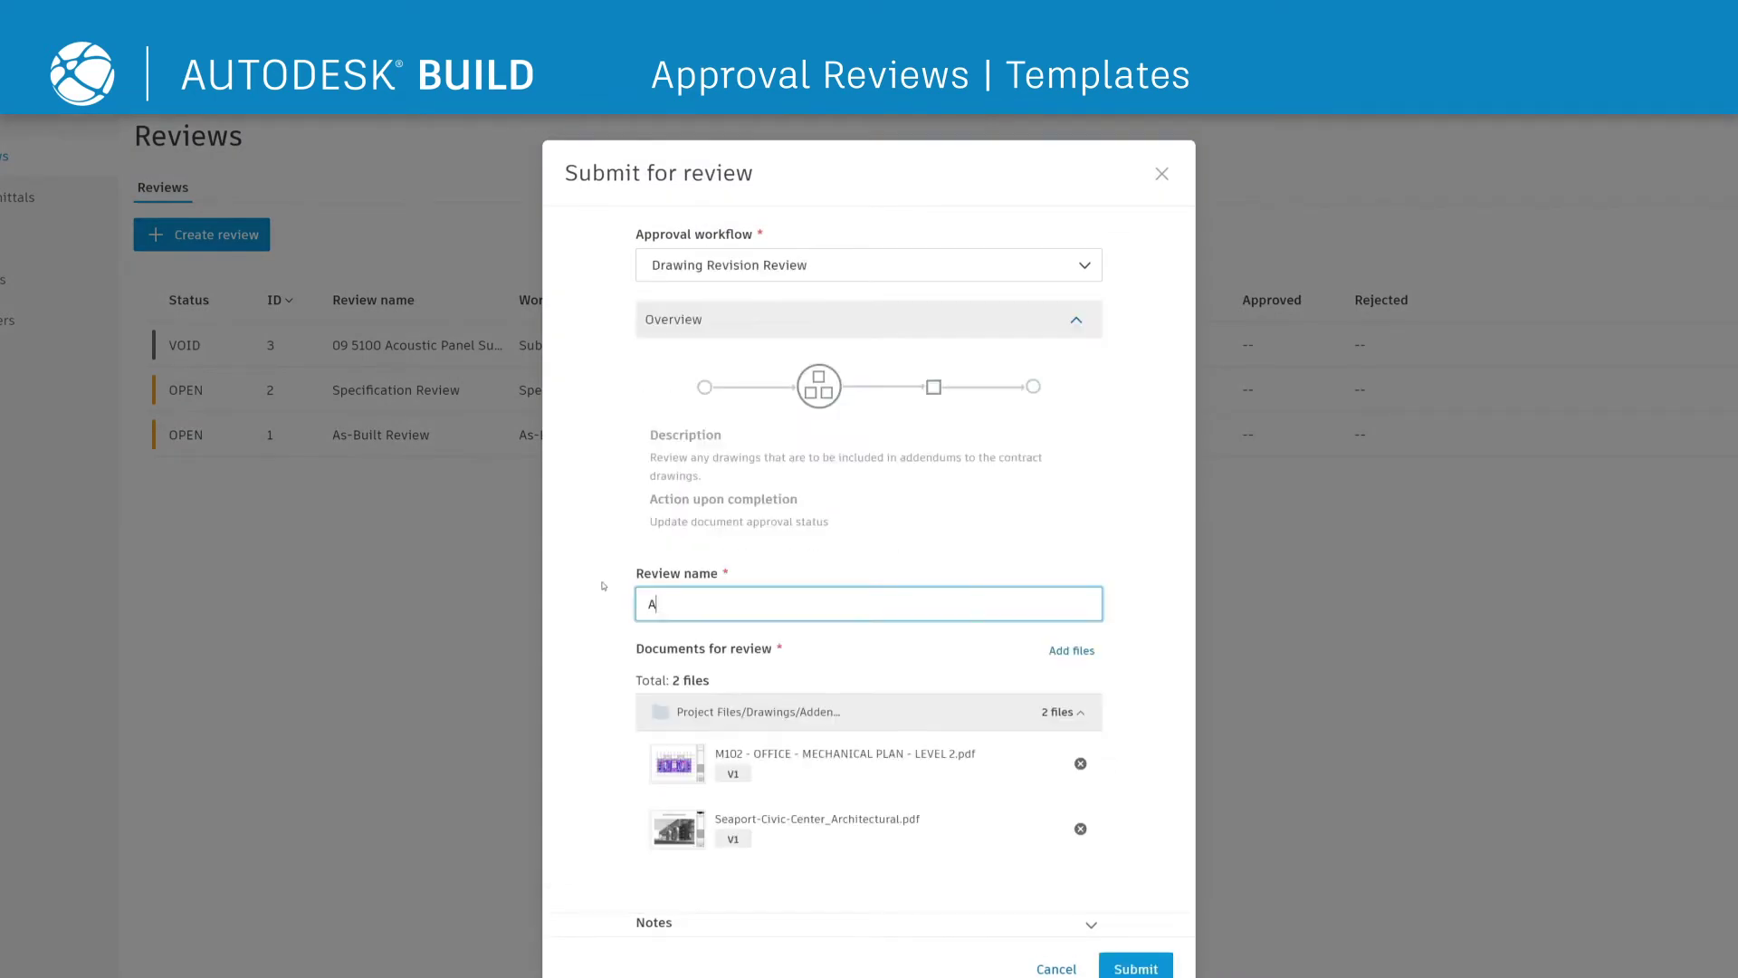
type("wing Review")
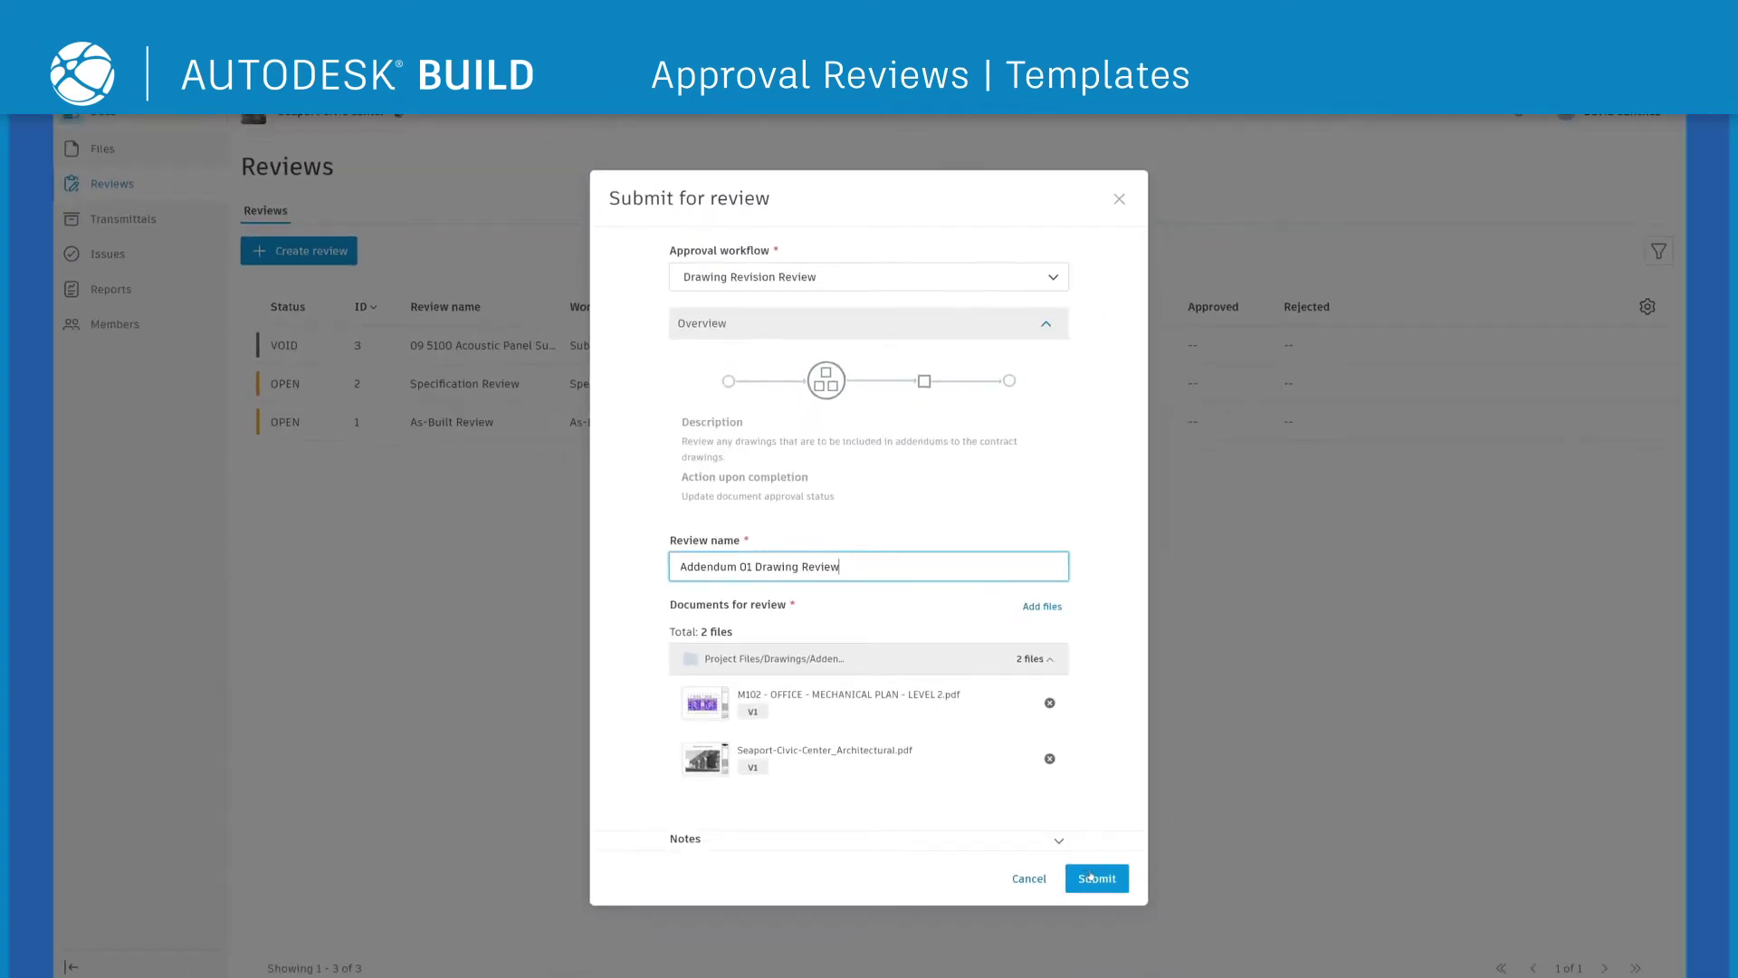
left_click(1094, 878)
Notify a project member with the message 'Reviewing files to be included in Addendum 01'.
left_click(1005, 498)
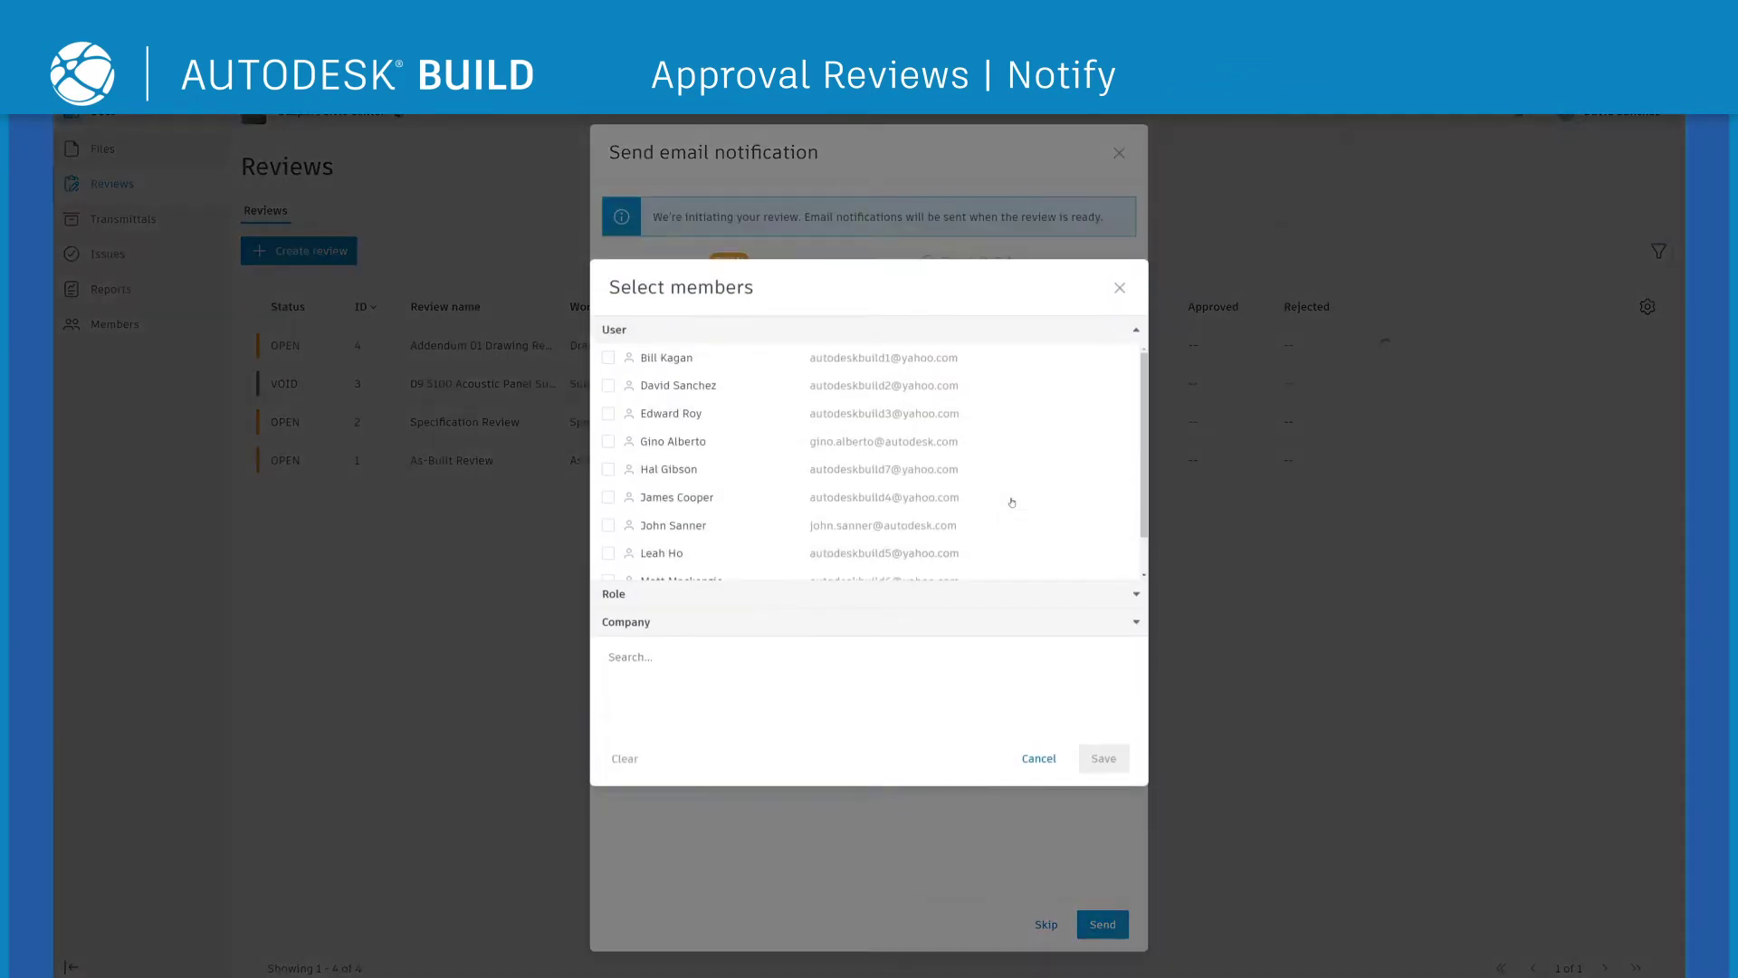
left_click(609, 568)
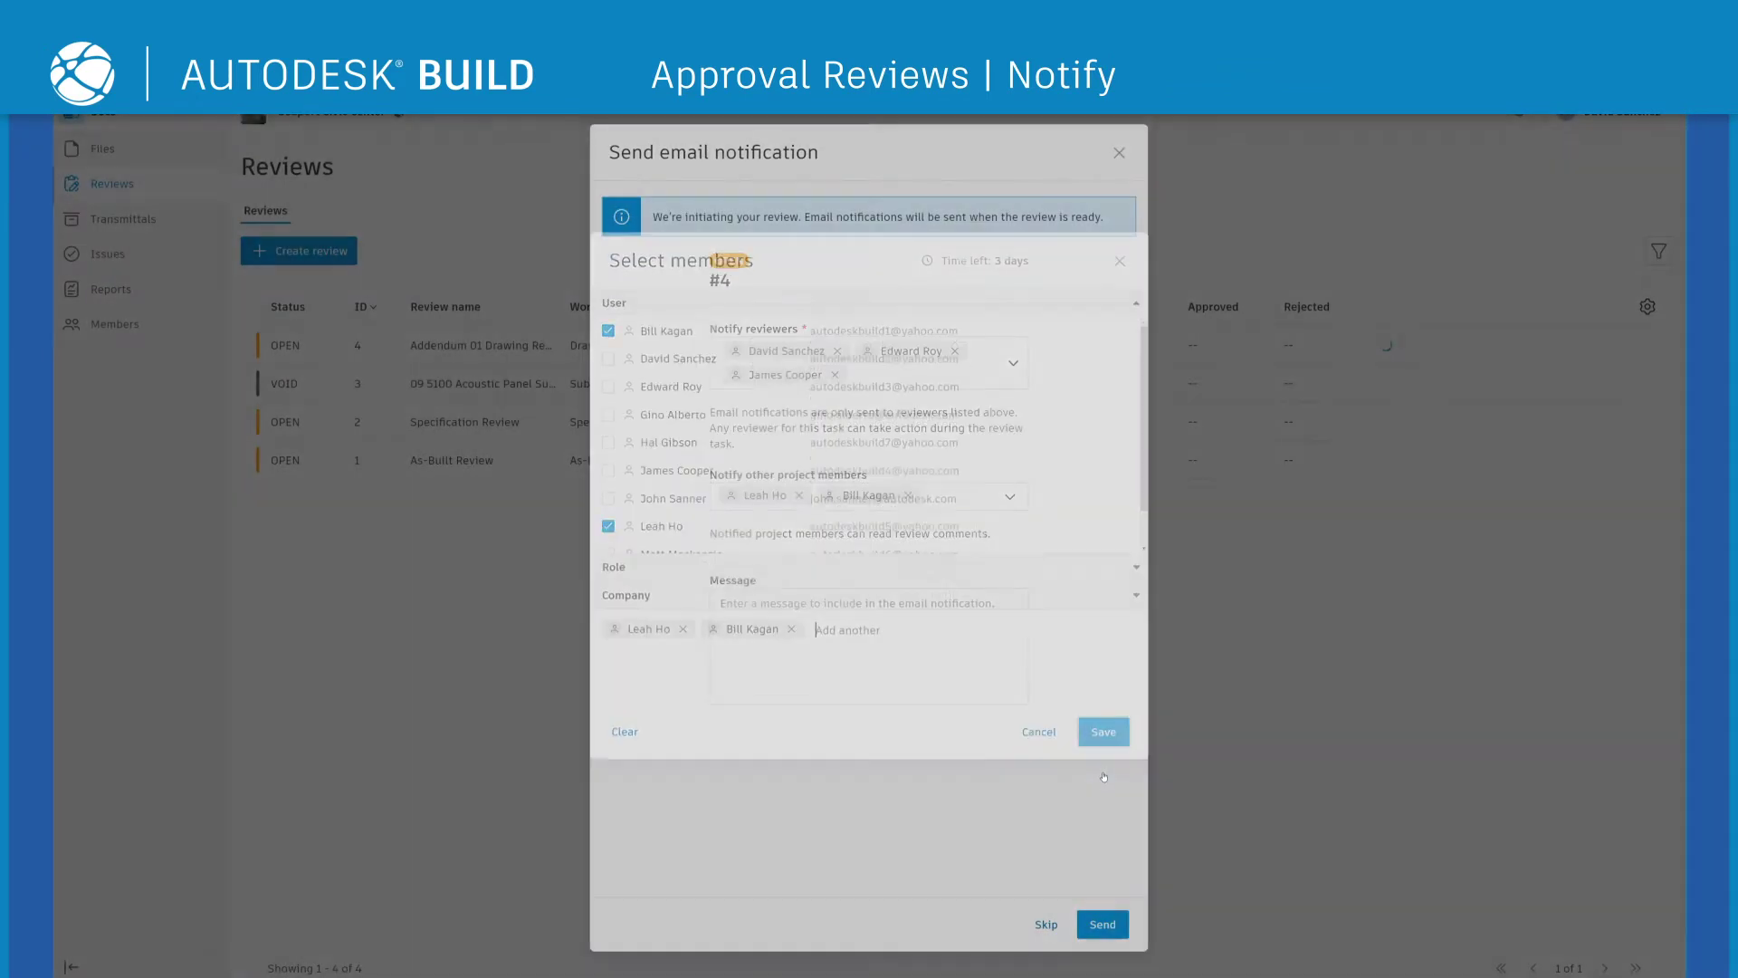
type("Reviewing files to be in")
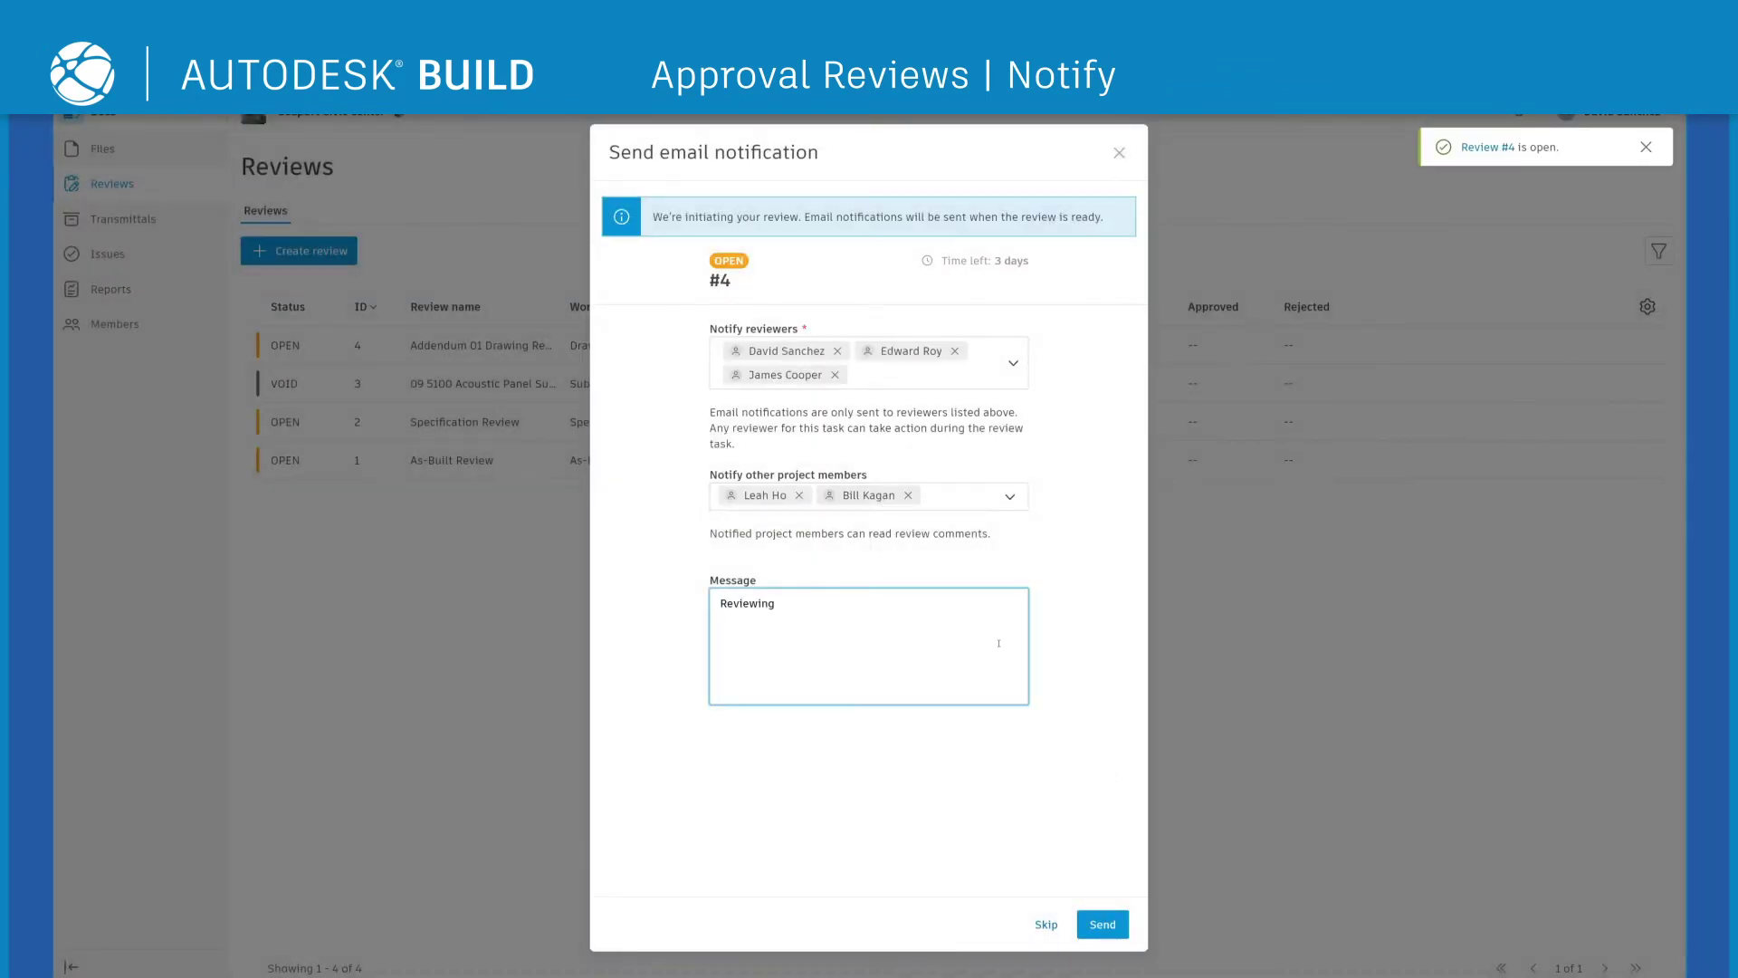
type("cluded in Addendum 01")
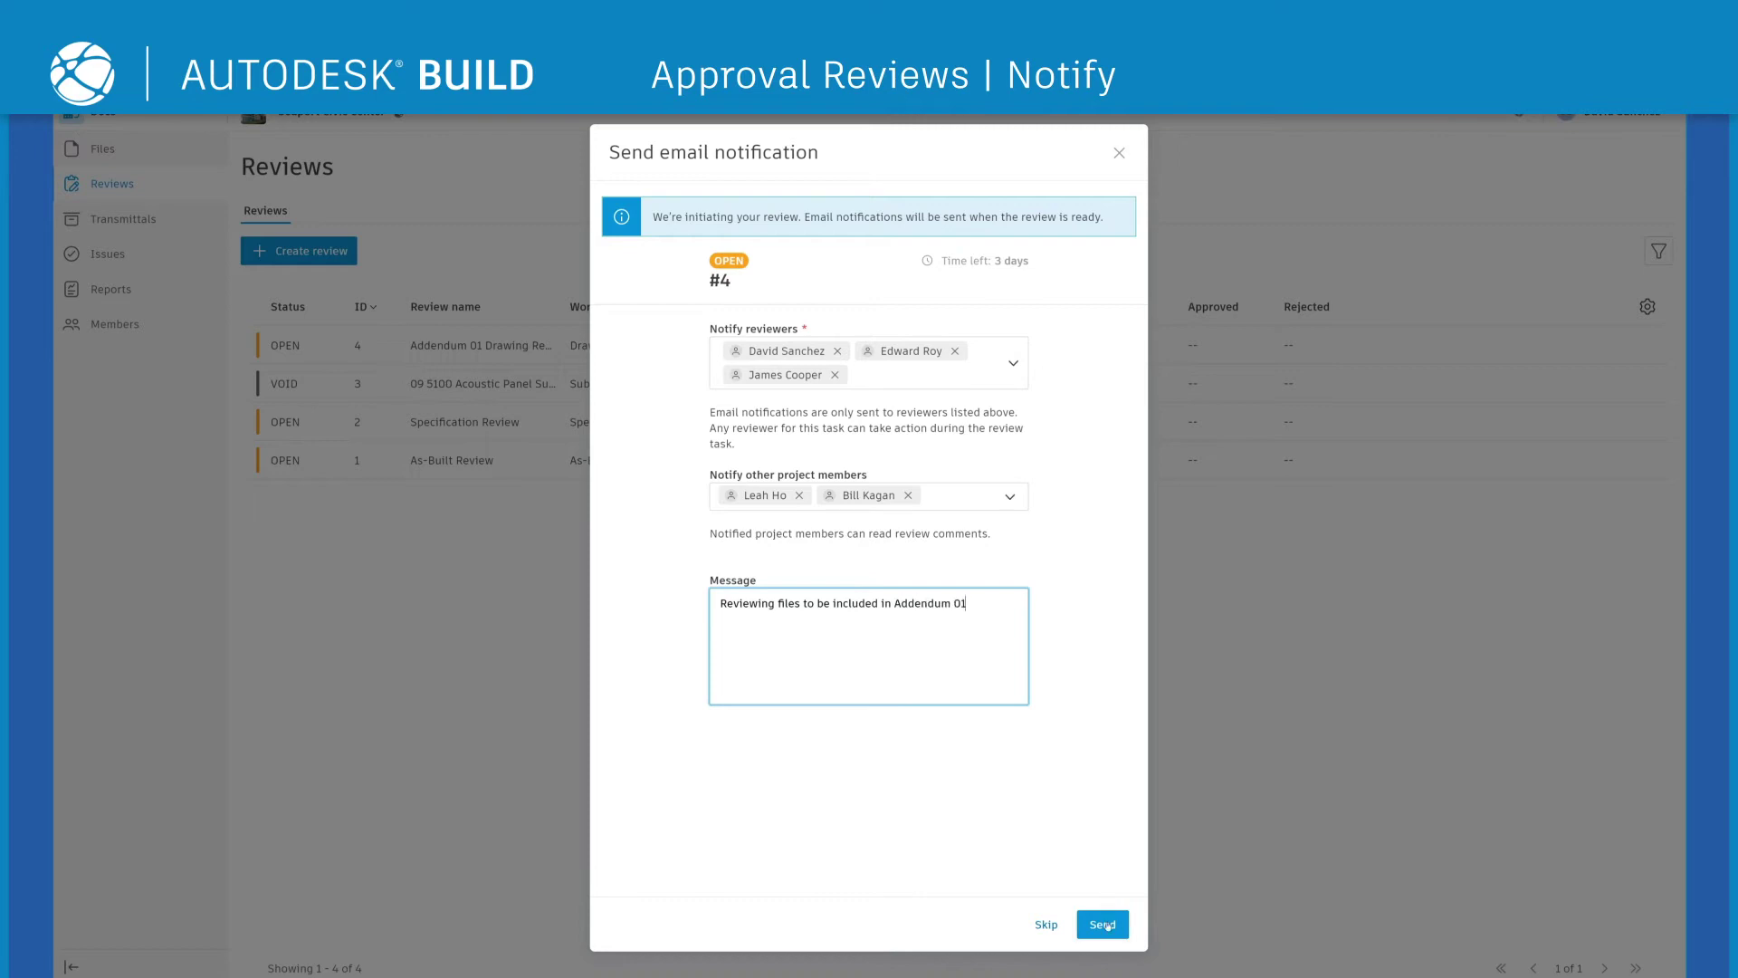
left_click(1107, 926)
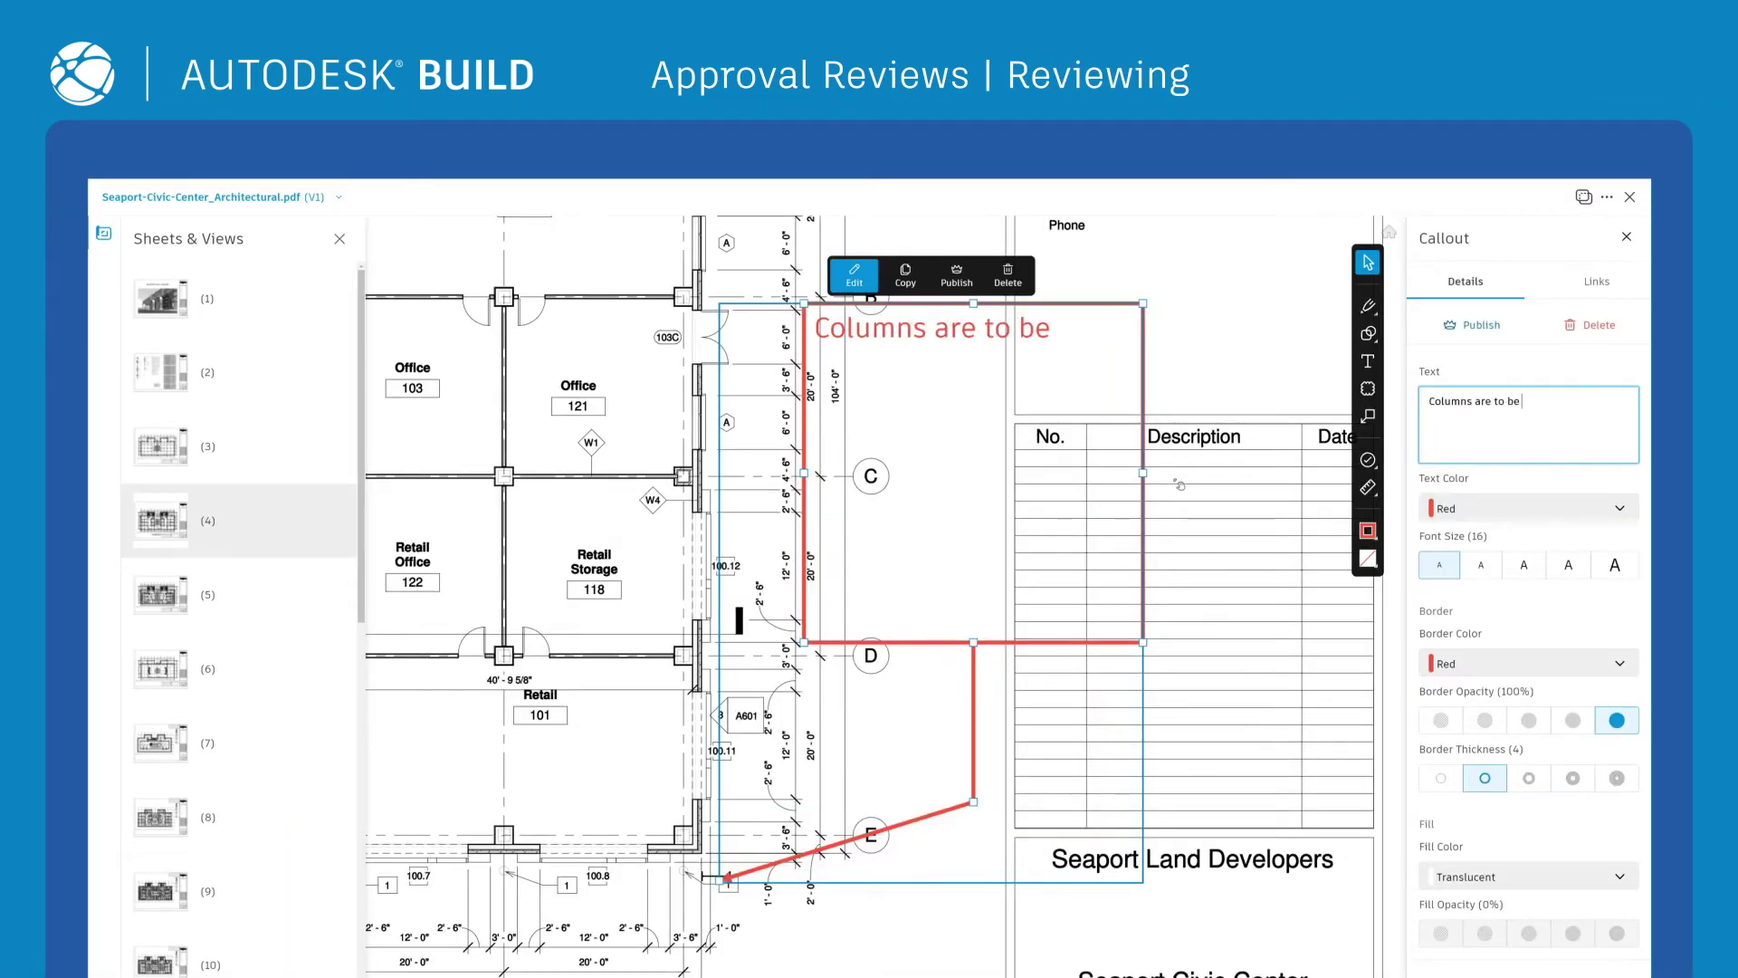
Finish the callout about columns wrapped with brick and mark the M102 mechanical plan Approved.
type("rick")
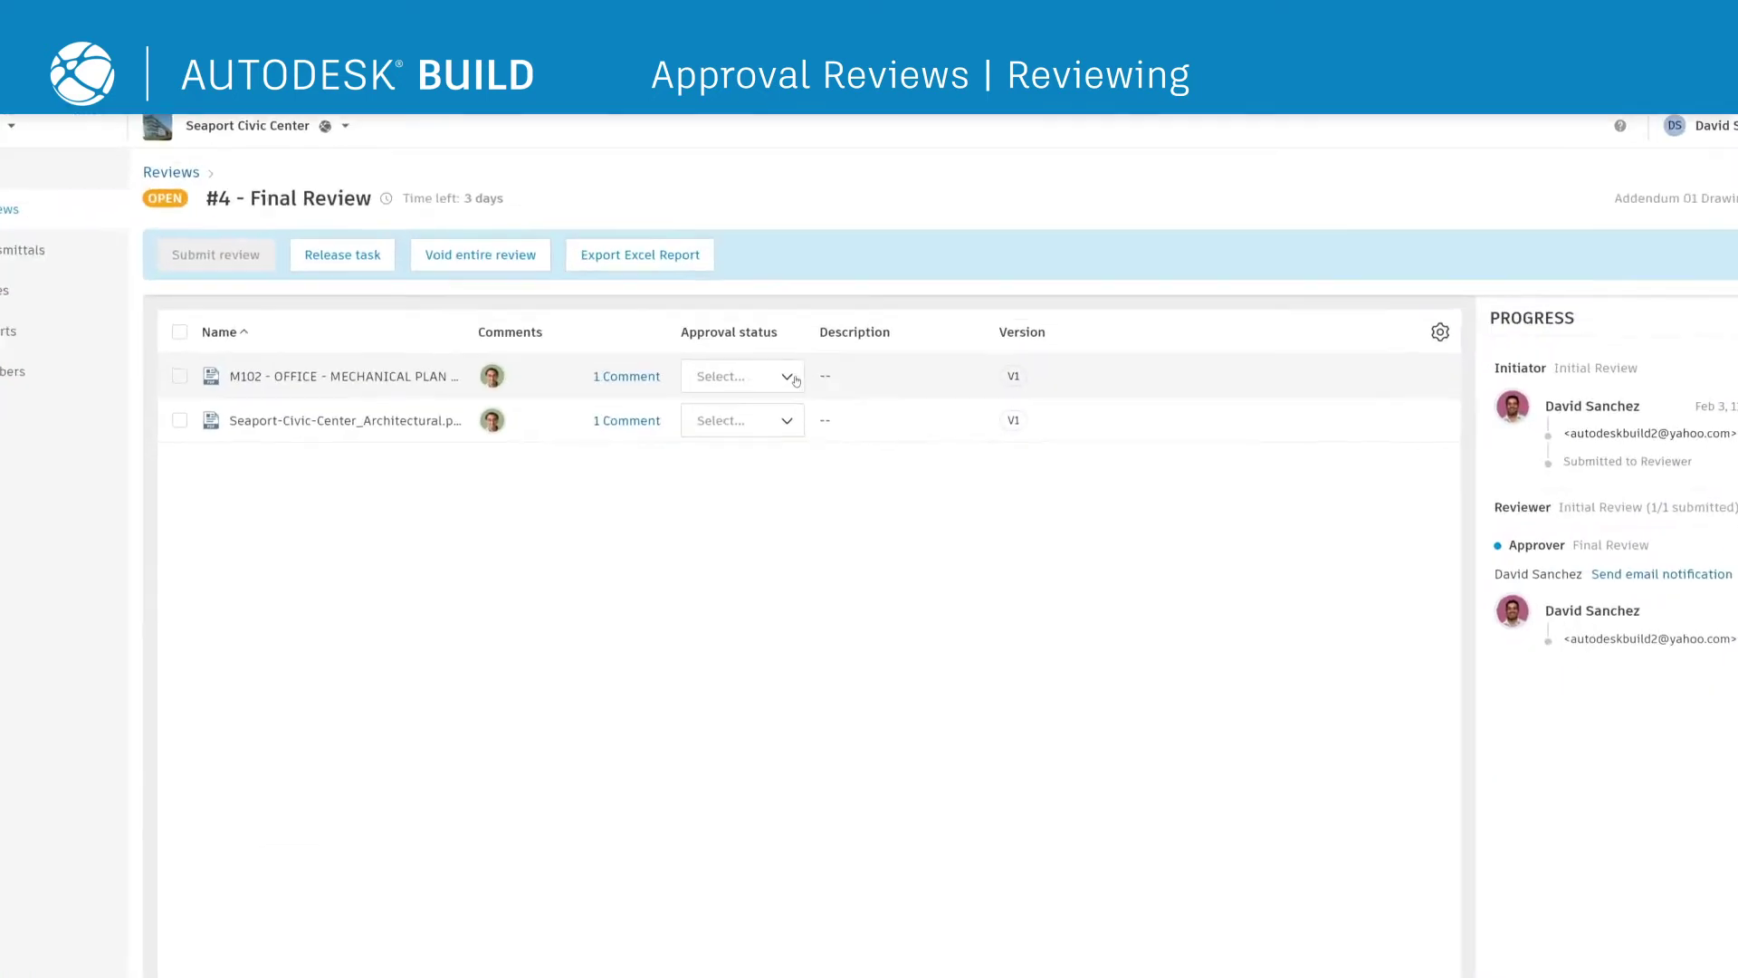
left_click(749, 391)
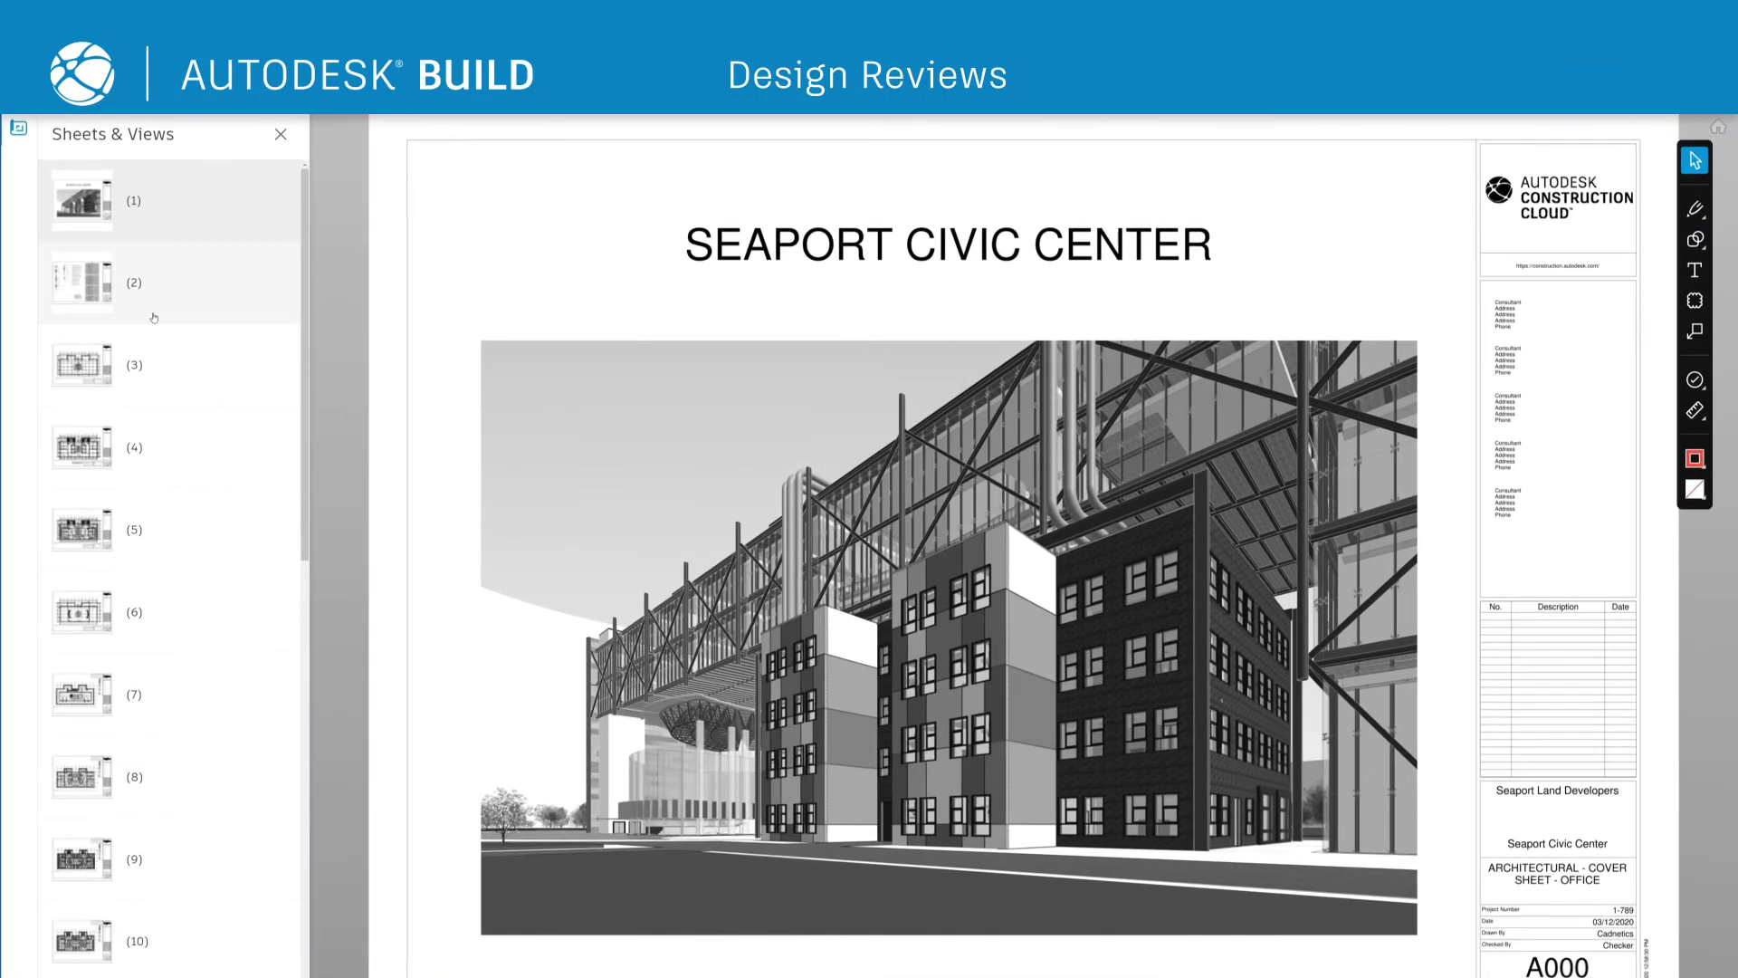
On sheet 4 (A101 floor plan), draw a revision cloud beside grid line E and publish it.
left_click(214, 438)
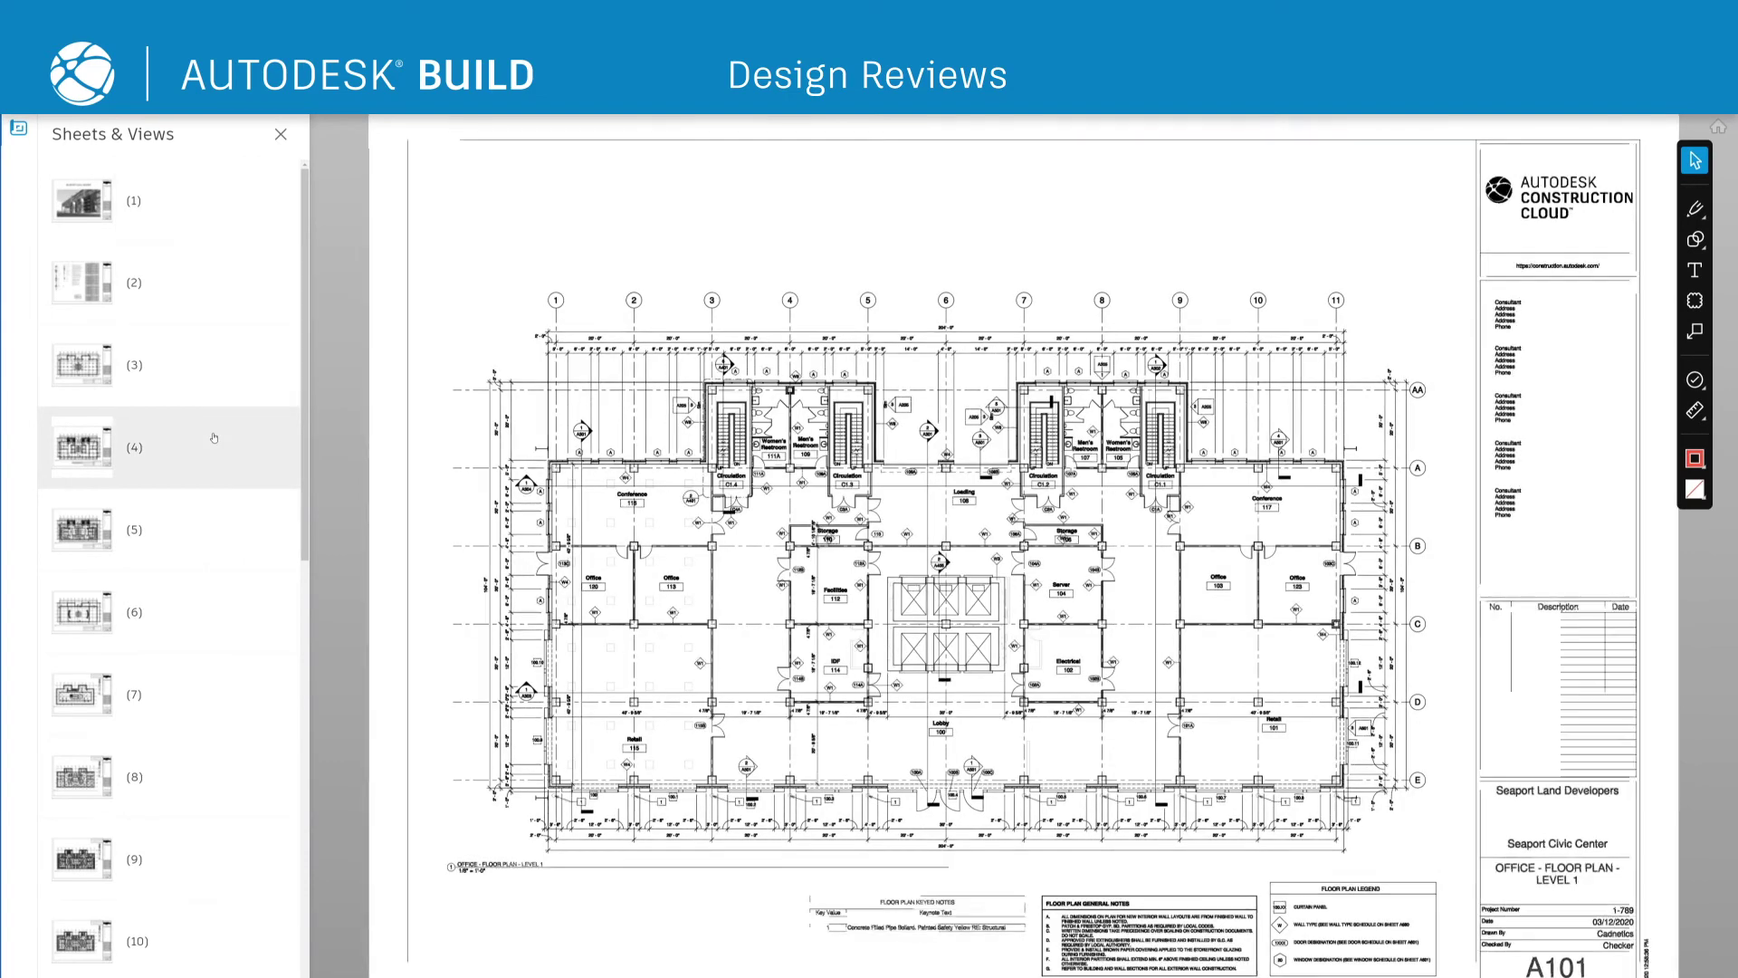
scroll(1389, 840, "up", 3)
scroll(1388, 839, "up", 2)
left_click_drag(1389, 840, 1117, 749)
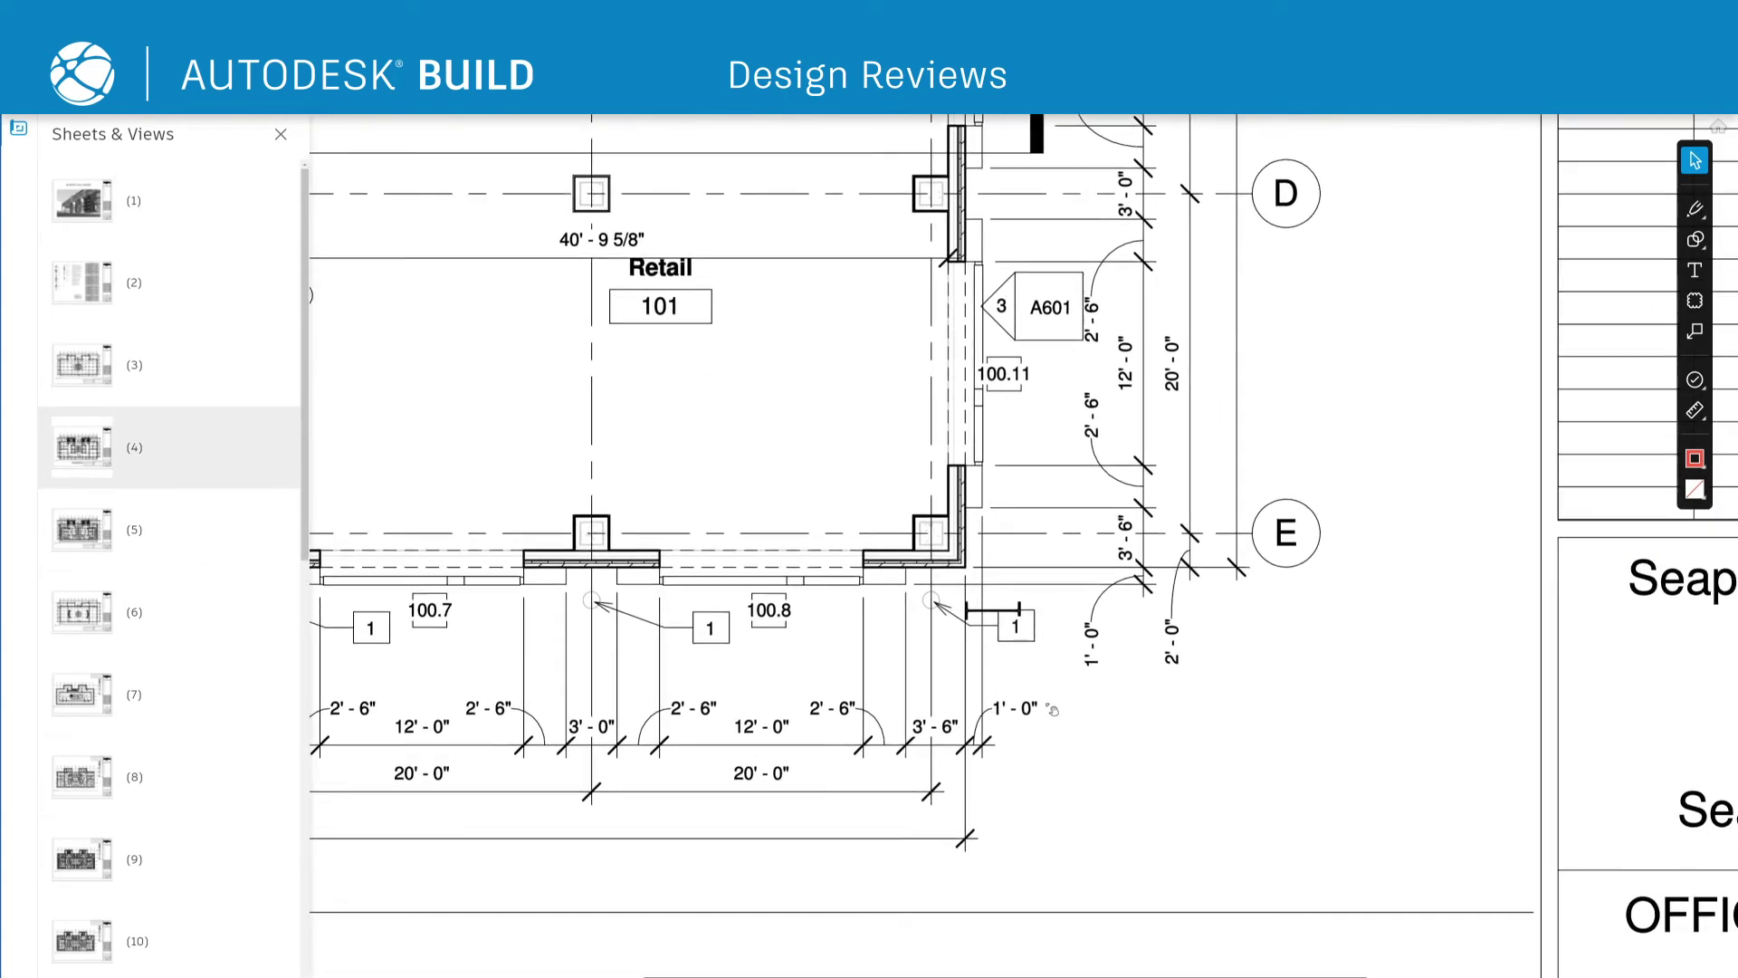
scroll(944, 700, "up", 2)
left_click_drag(726, 296, 1224, 831)
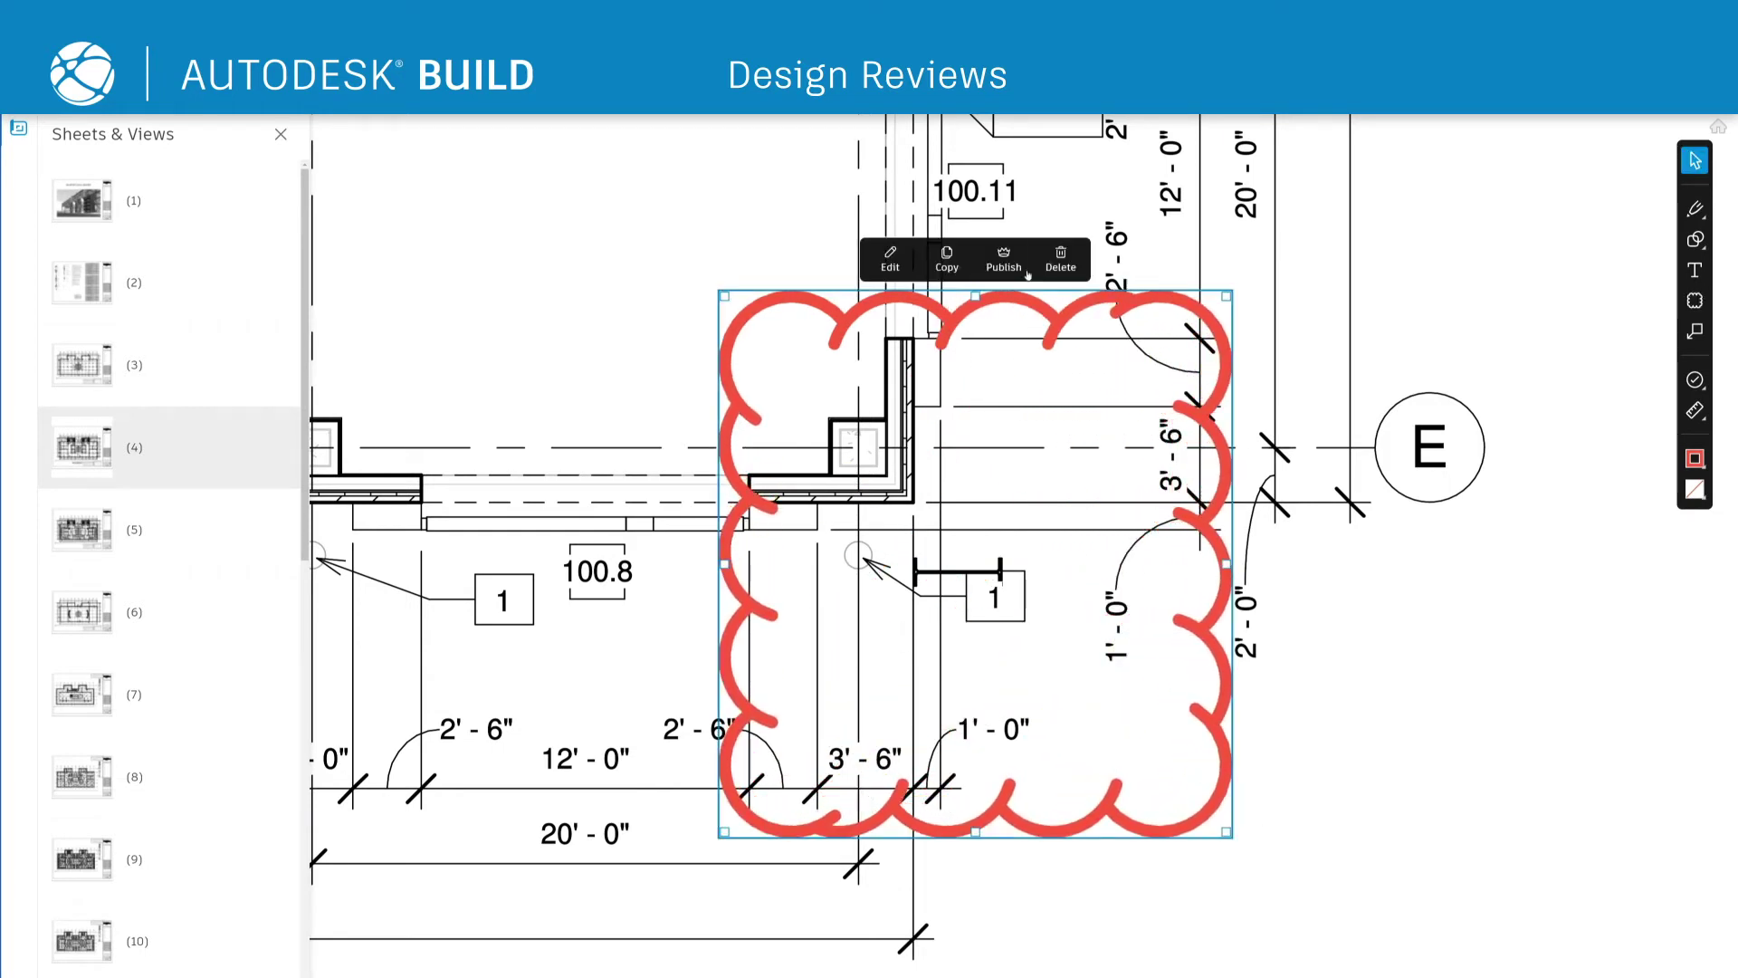
left_click(1005, 261)
left_click(1695, 380)
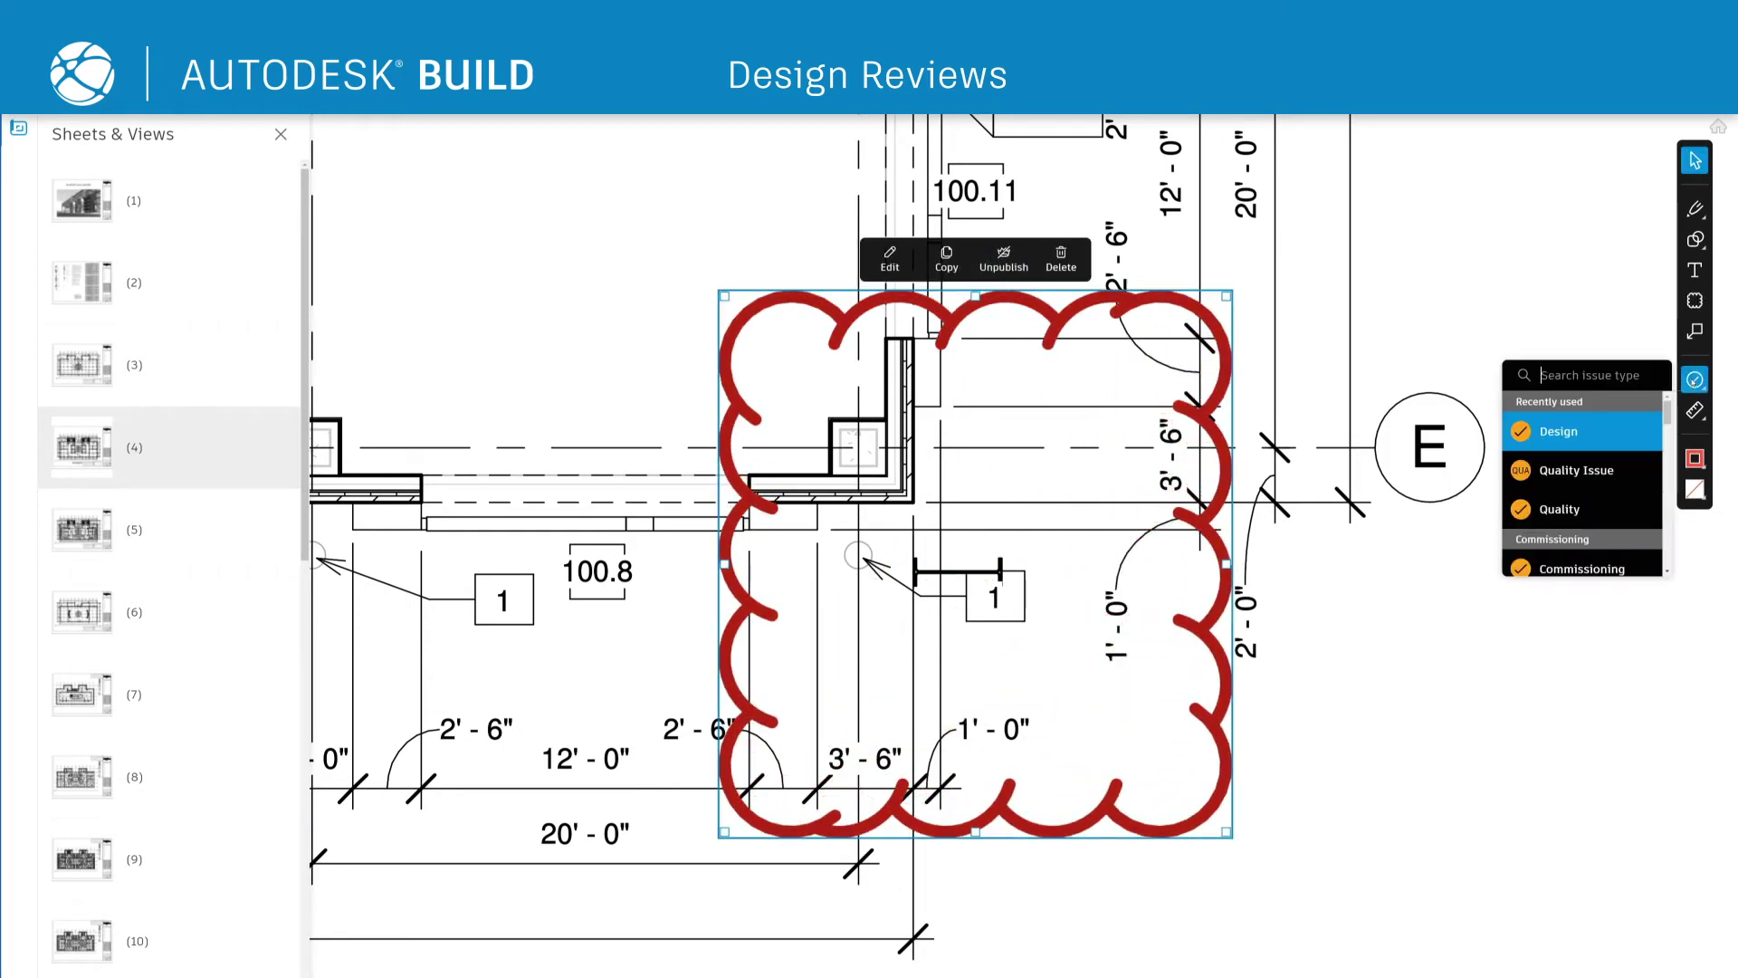
Place a Client Feedback issue 'Owner wants column cover' on the cloud and assign it to a member.
type("clien")
left_click(1621, 431)
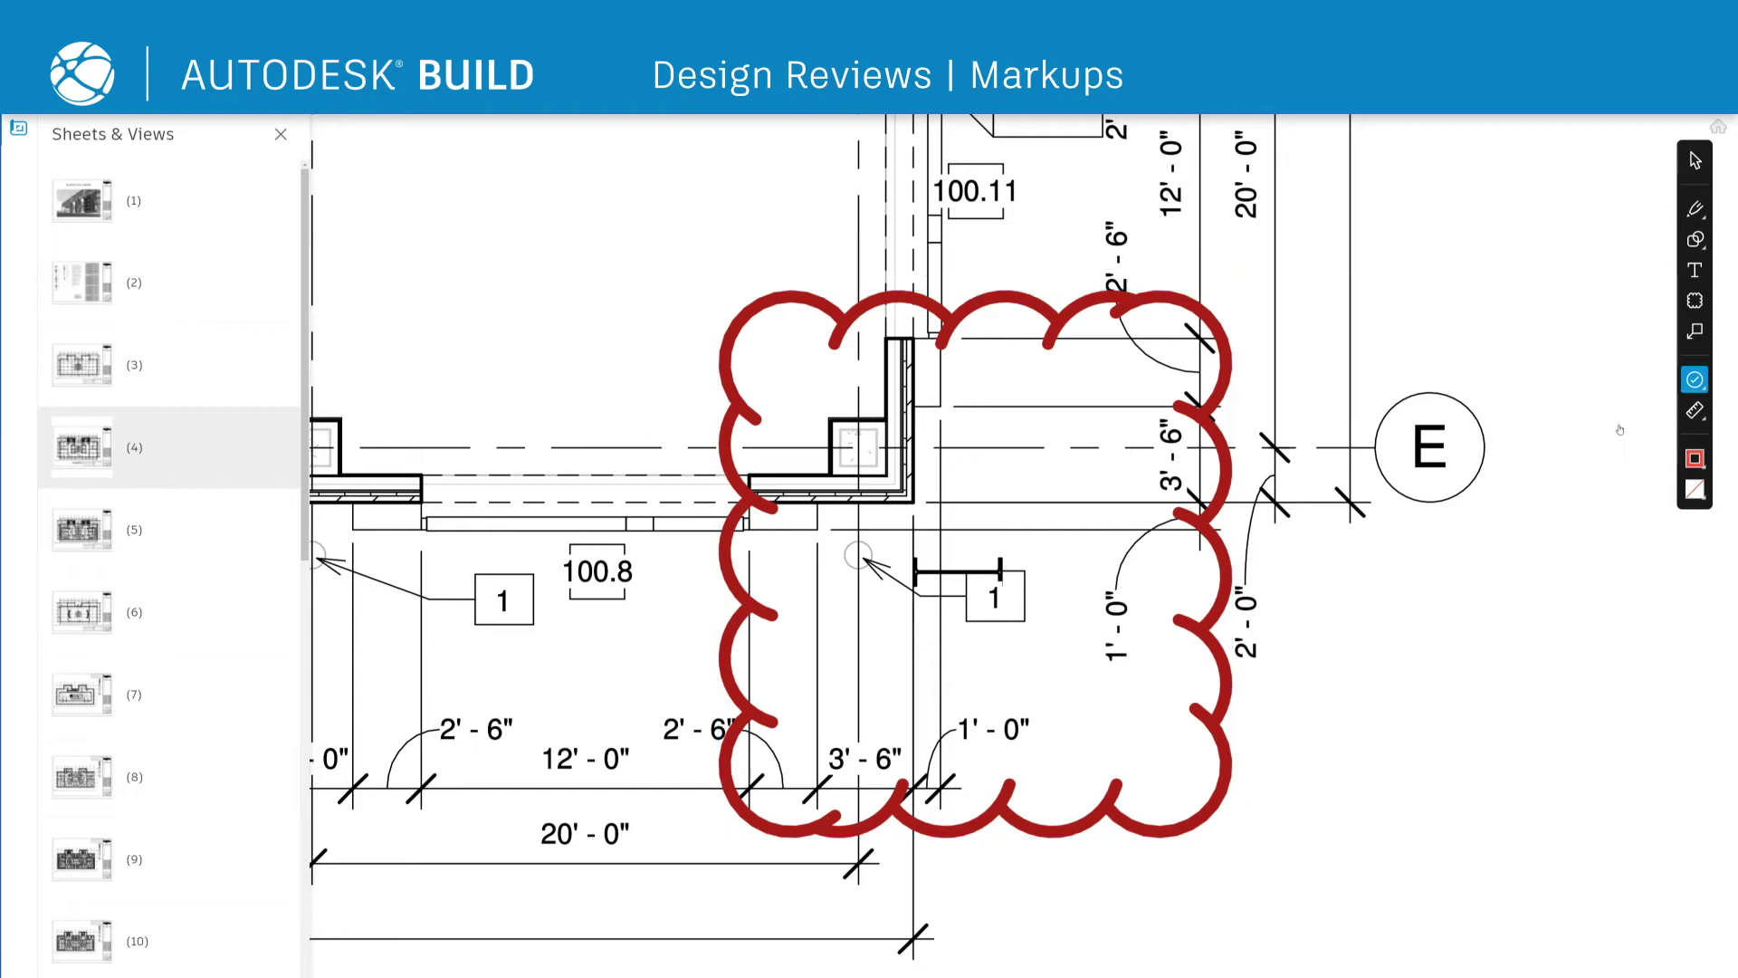
left_click(858, 489)
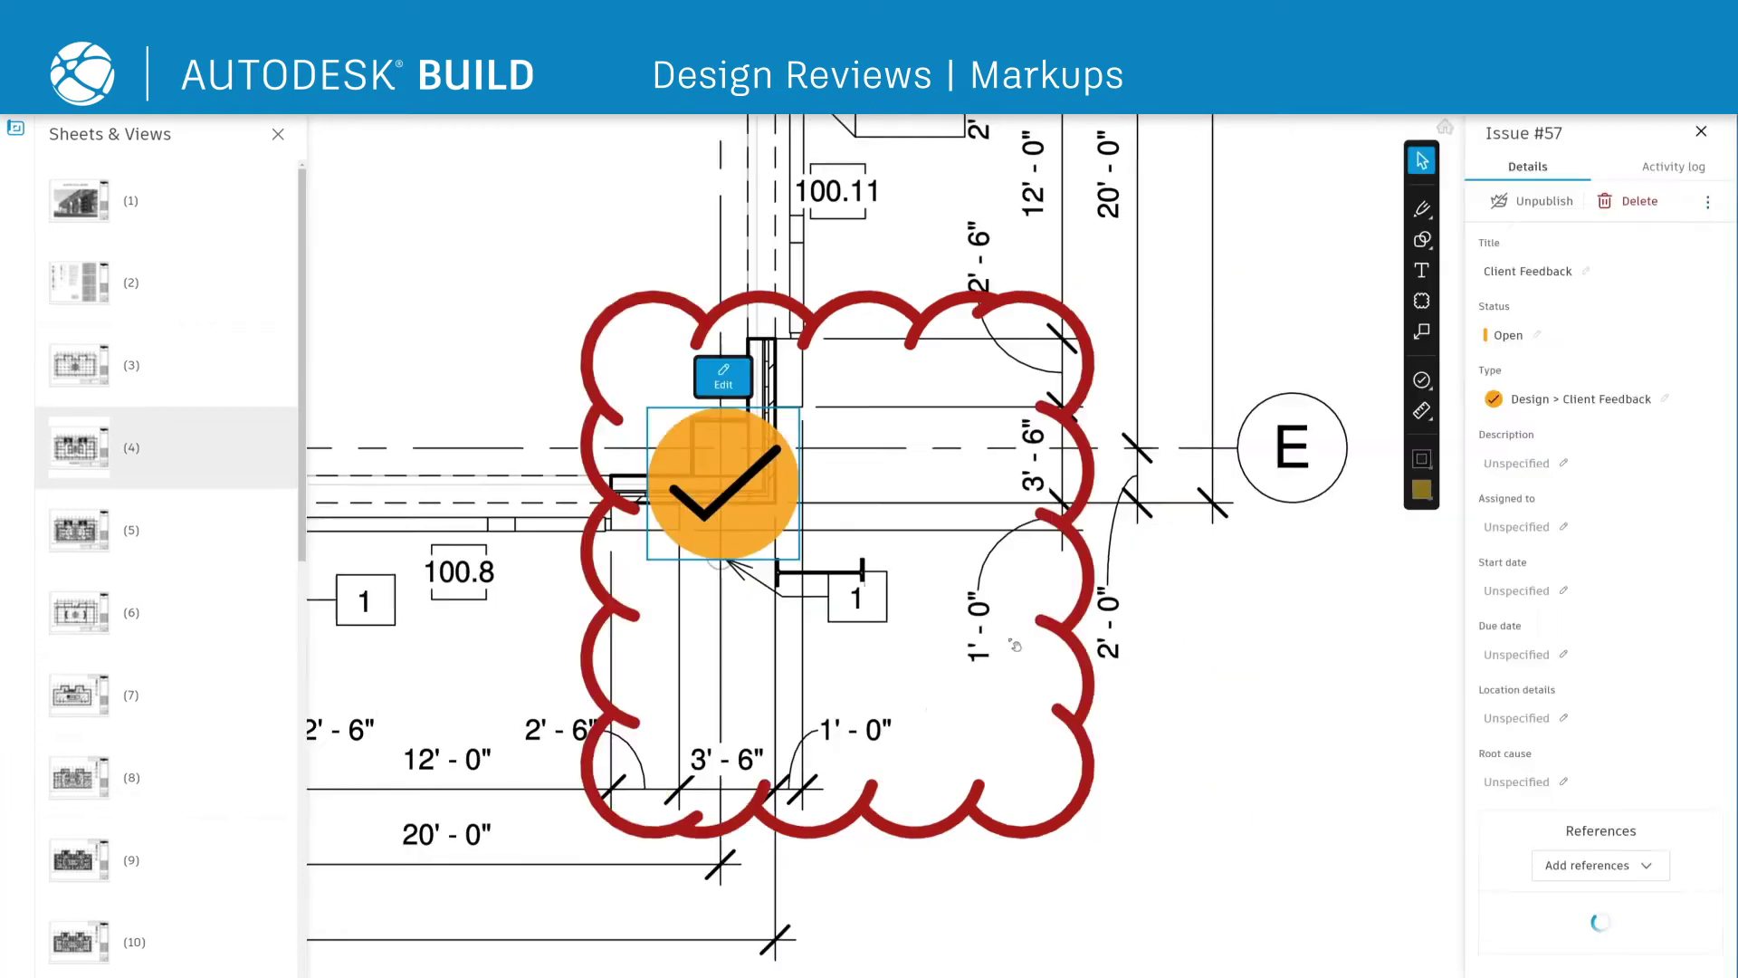
left_click(1268, 518)
type("Owner wants column cove")
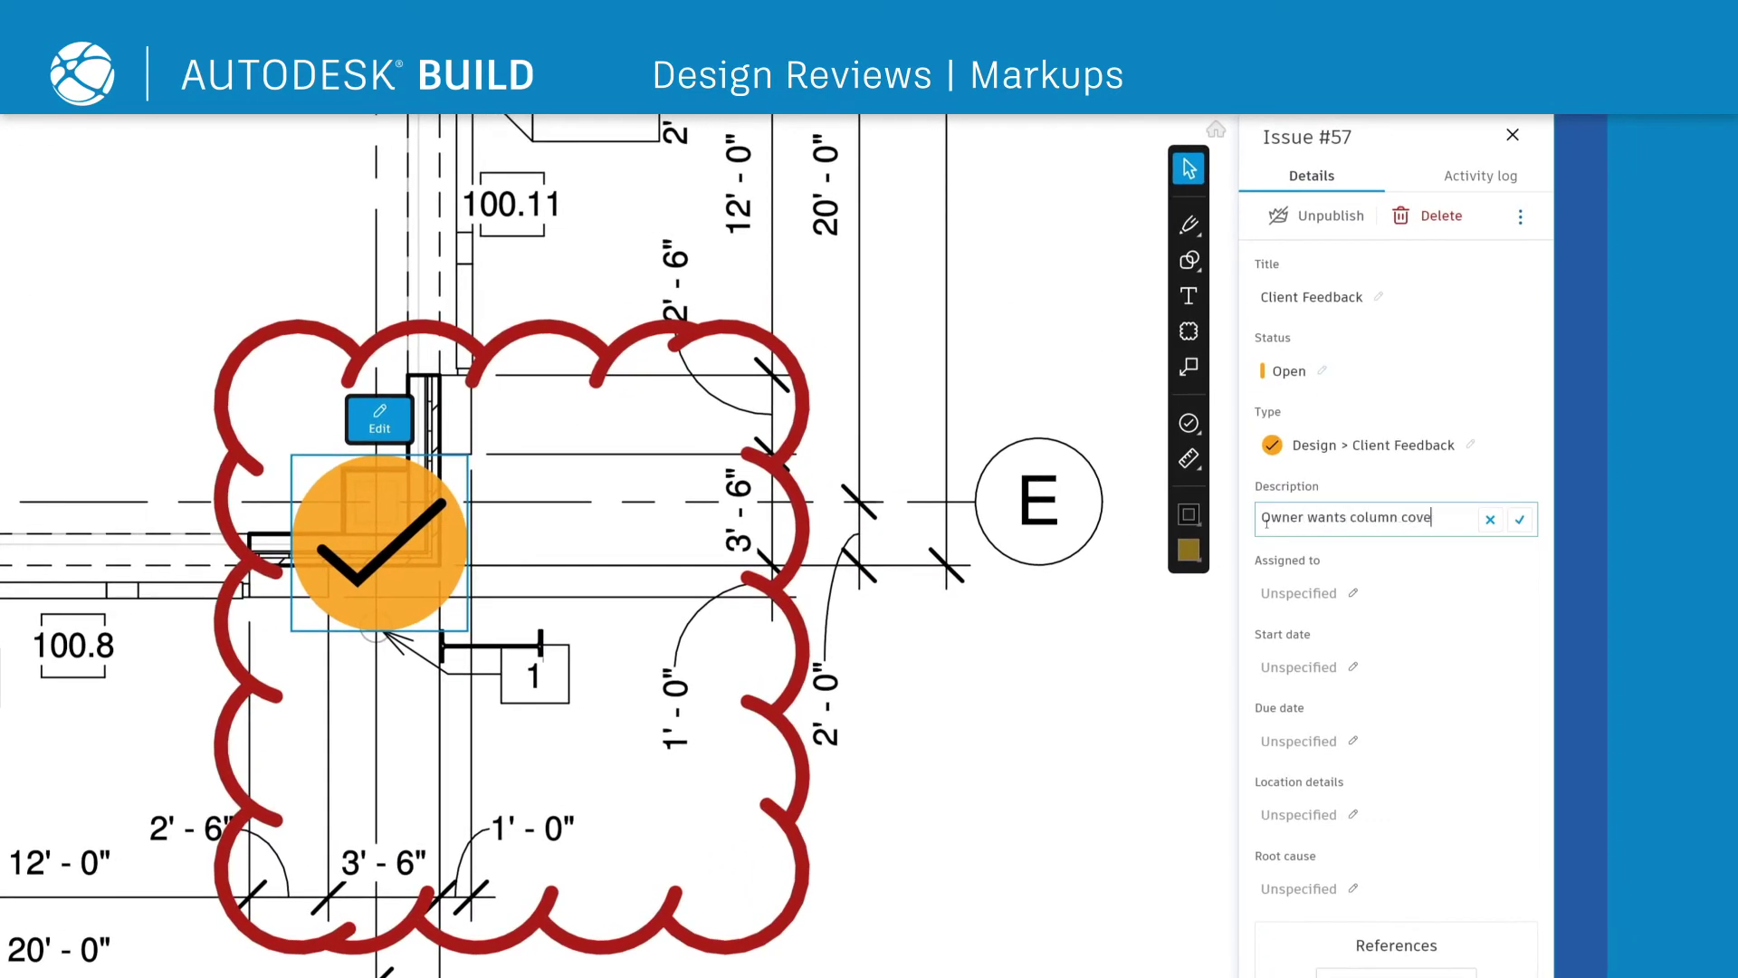
type("r")
left_click(1304, 593)
left_click(1313, 718)
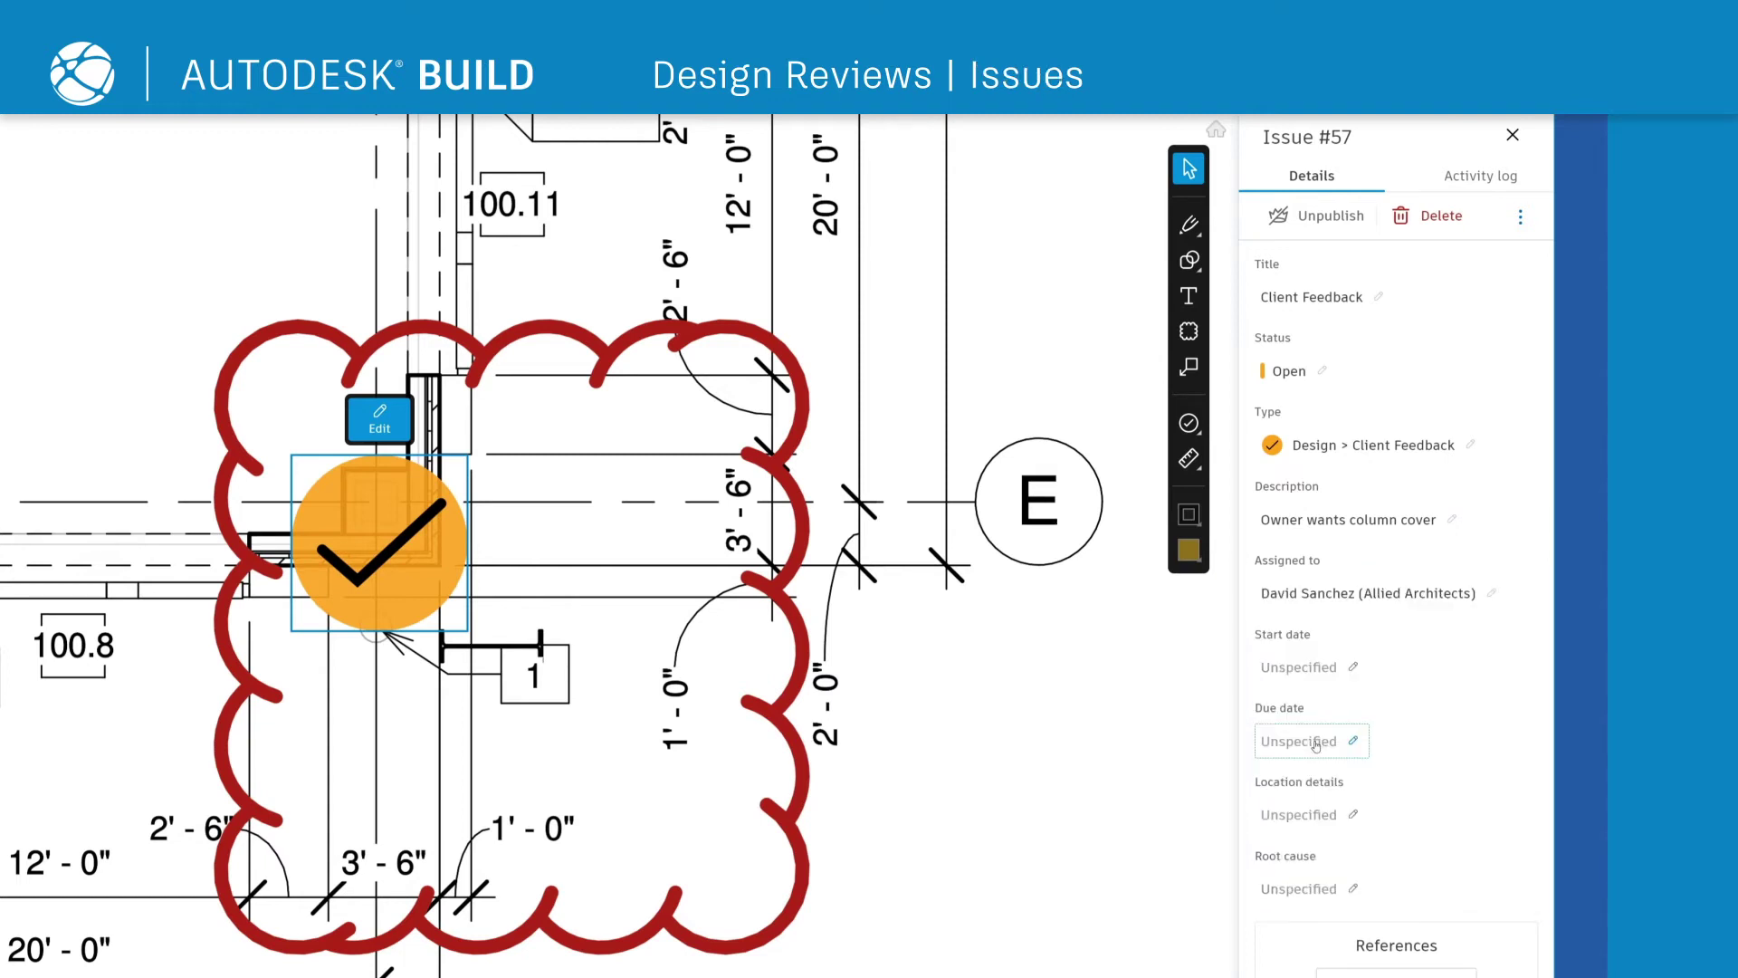
Set the issue's start date to Feb 3 and due date to Feb 10, 2021.
scroll(1305, 673, "down", 3)
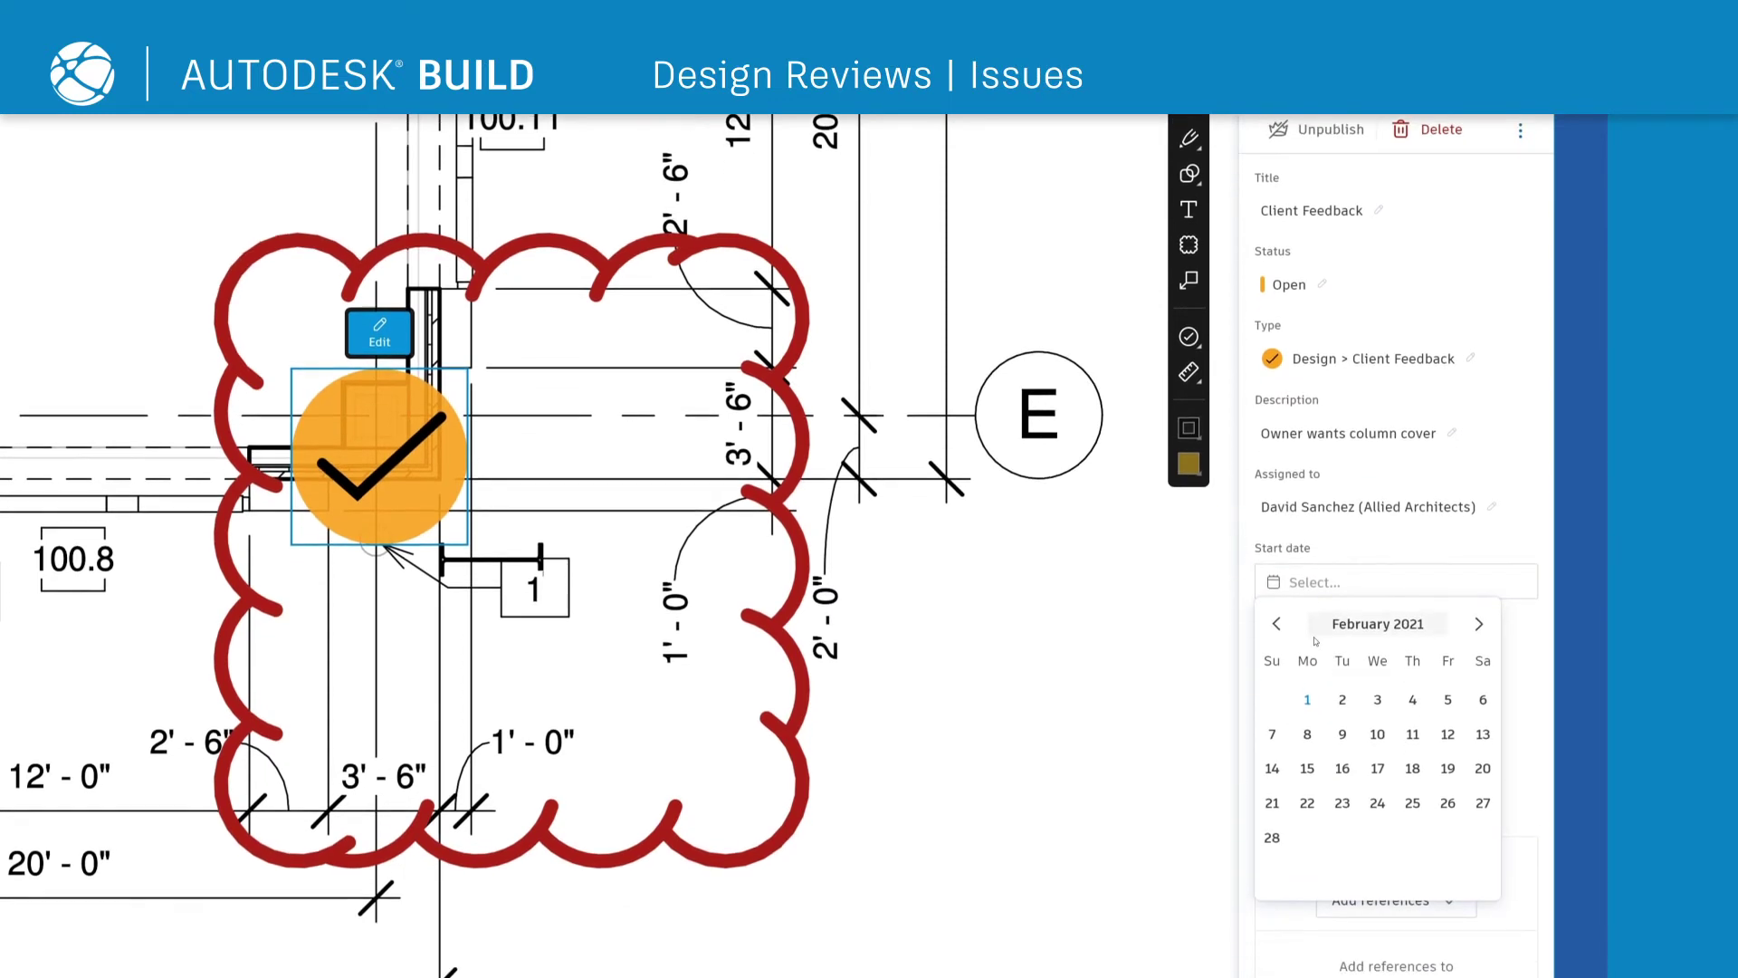
left_click(1377, 572)
left_click(1337, 536)
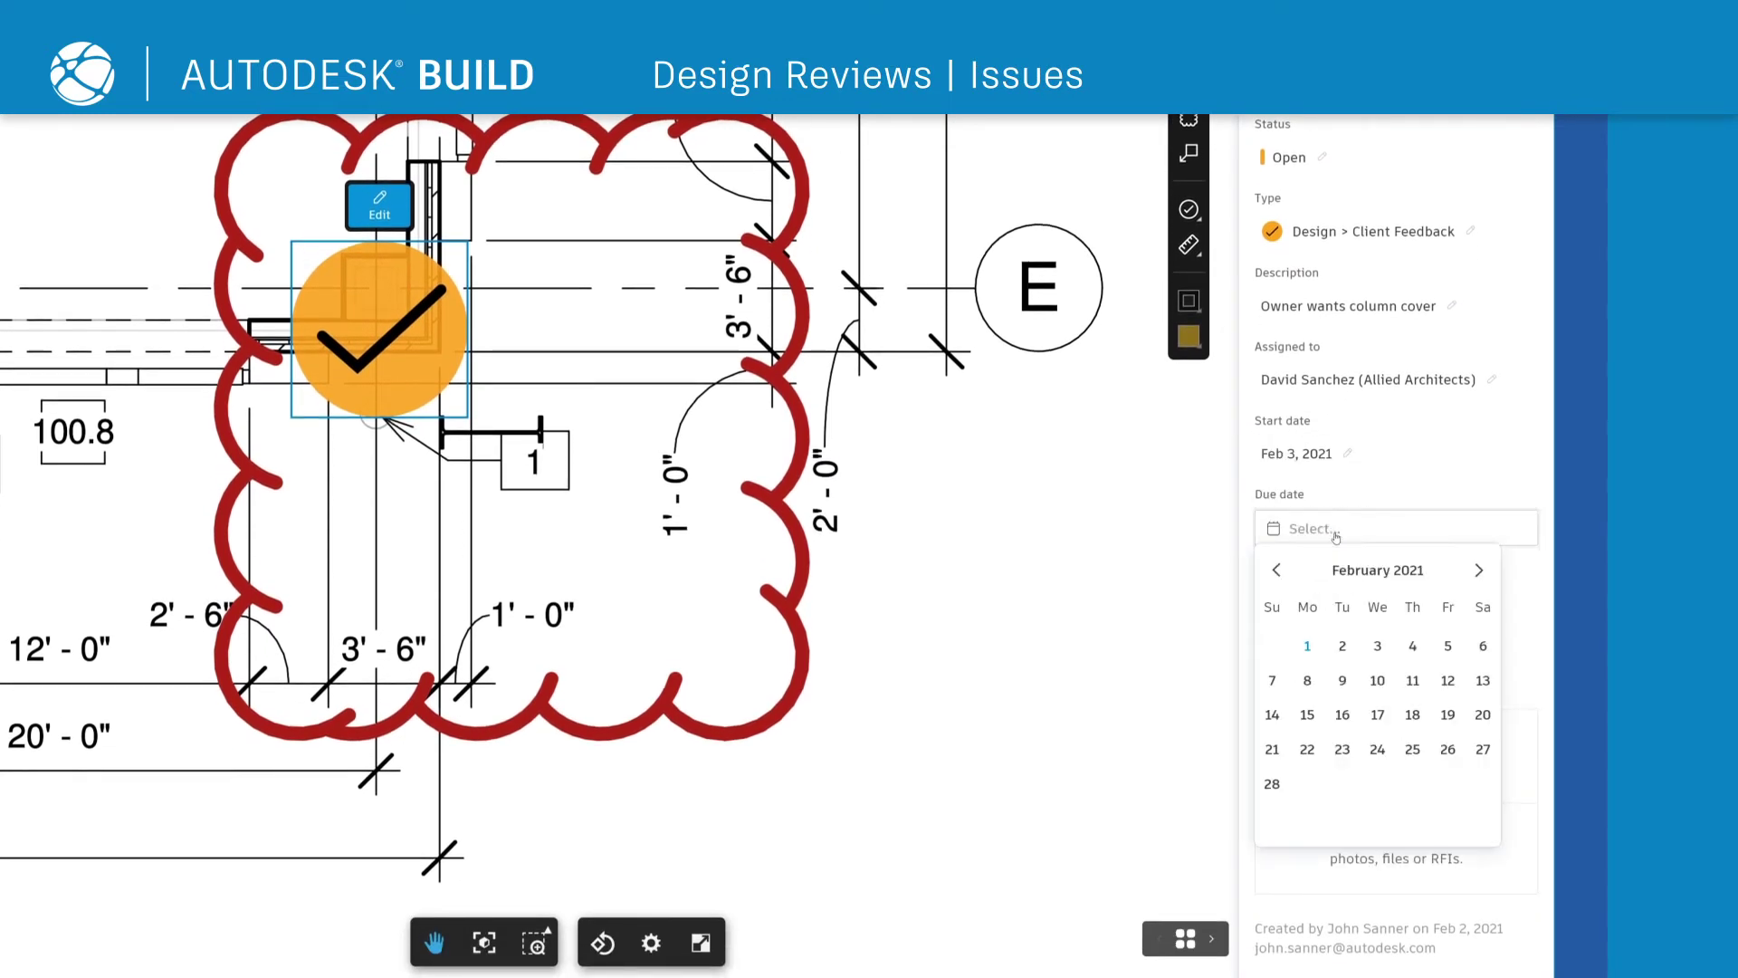
left_click(1377, 681)
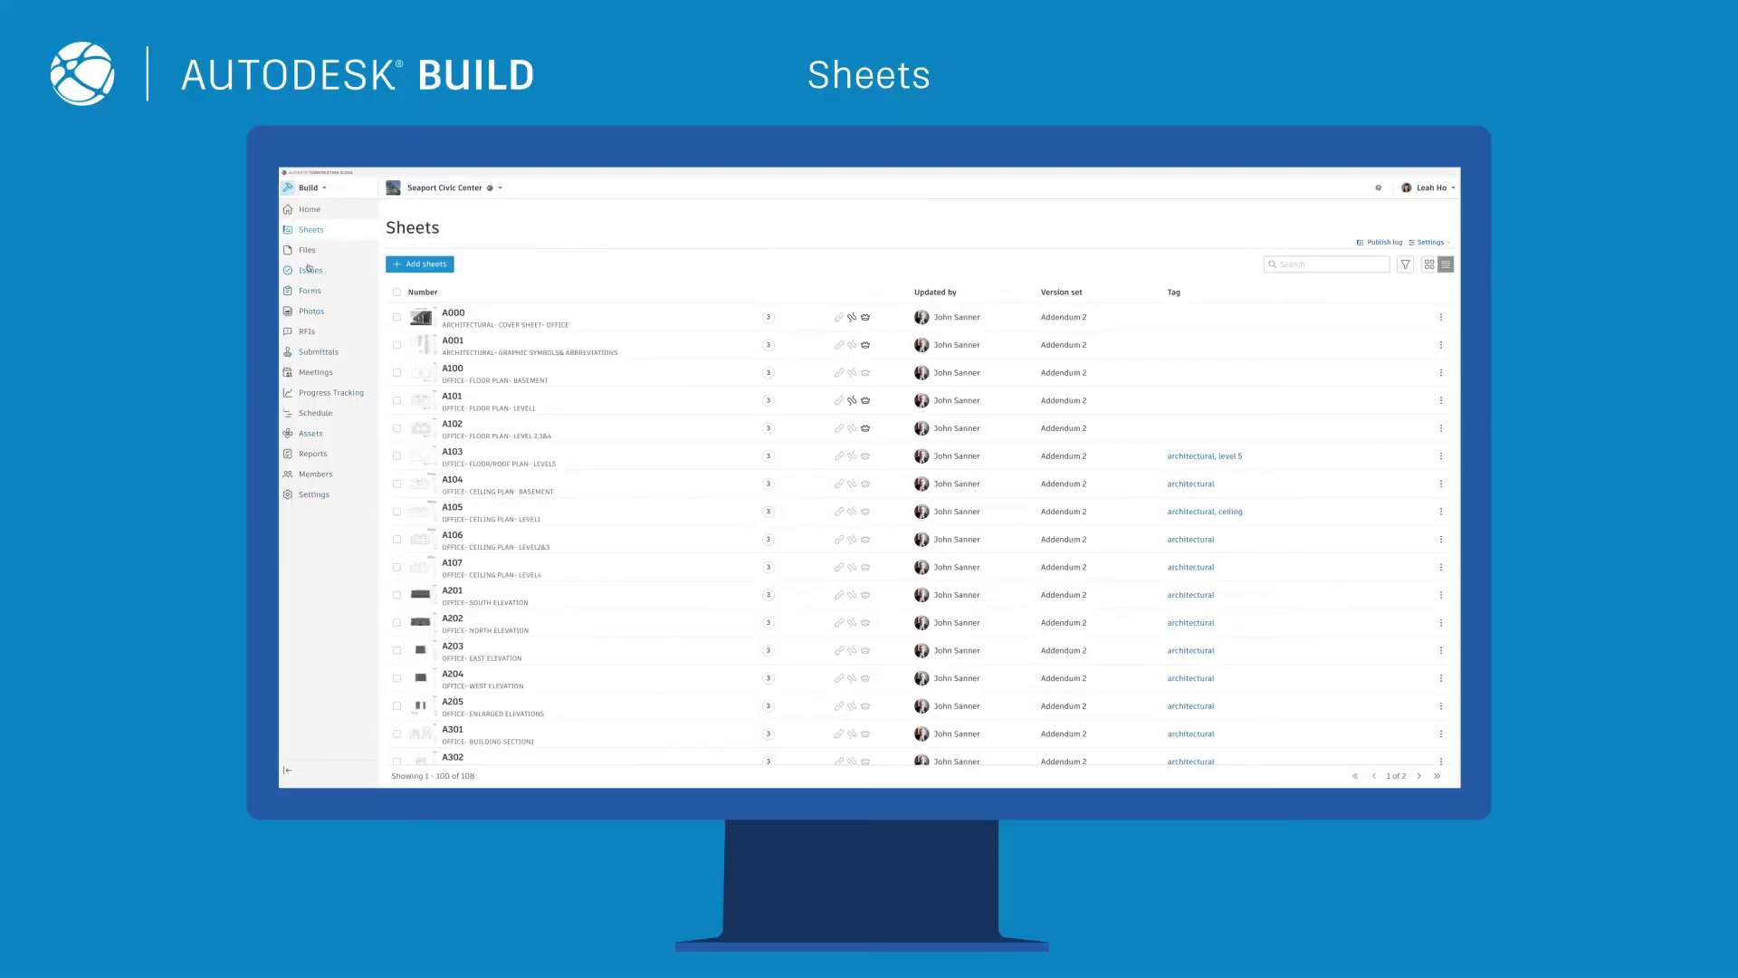
Publish the checked drawing from Project Files > Drawings > 100% CD's as version set Addendum 2.
left_click(307, 258)
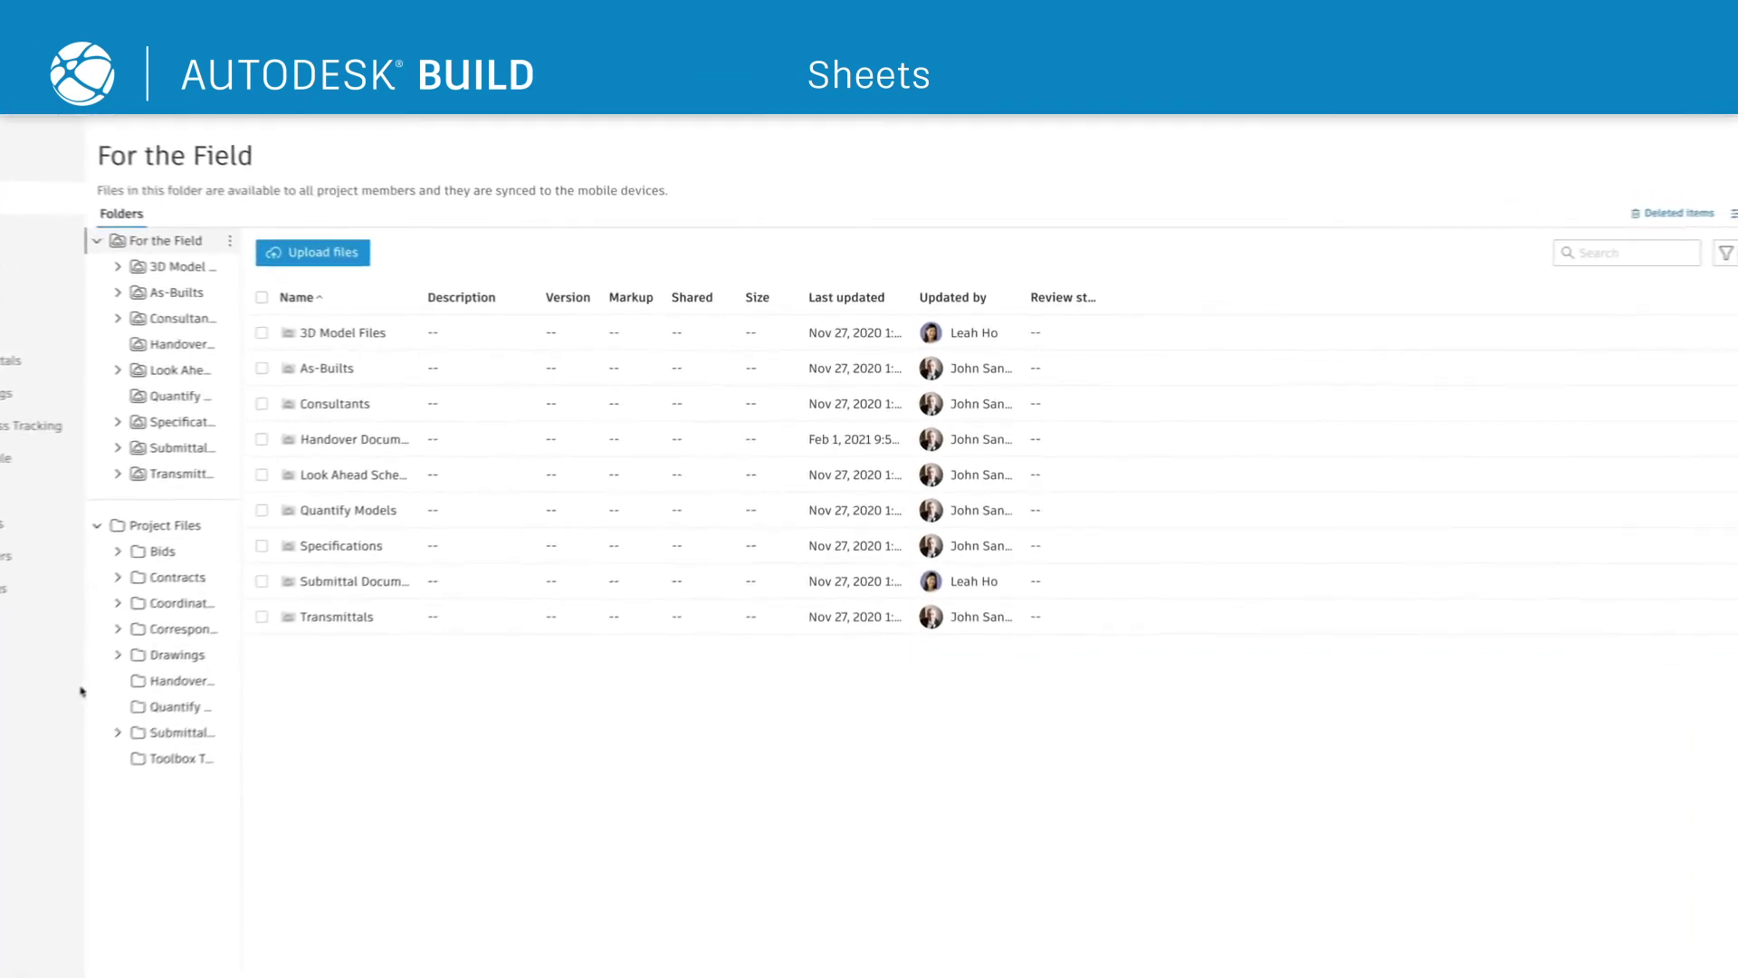
left_click(131, 681)
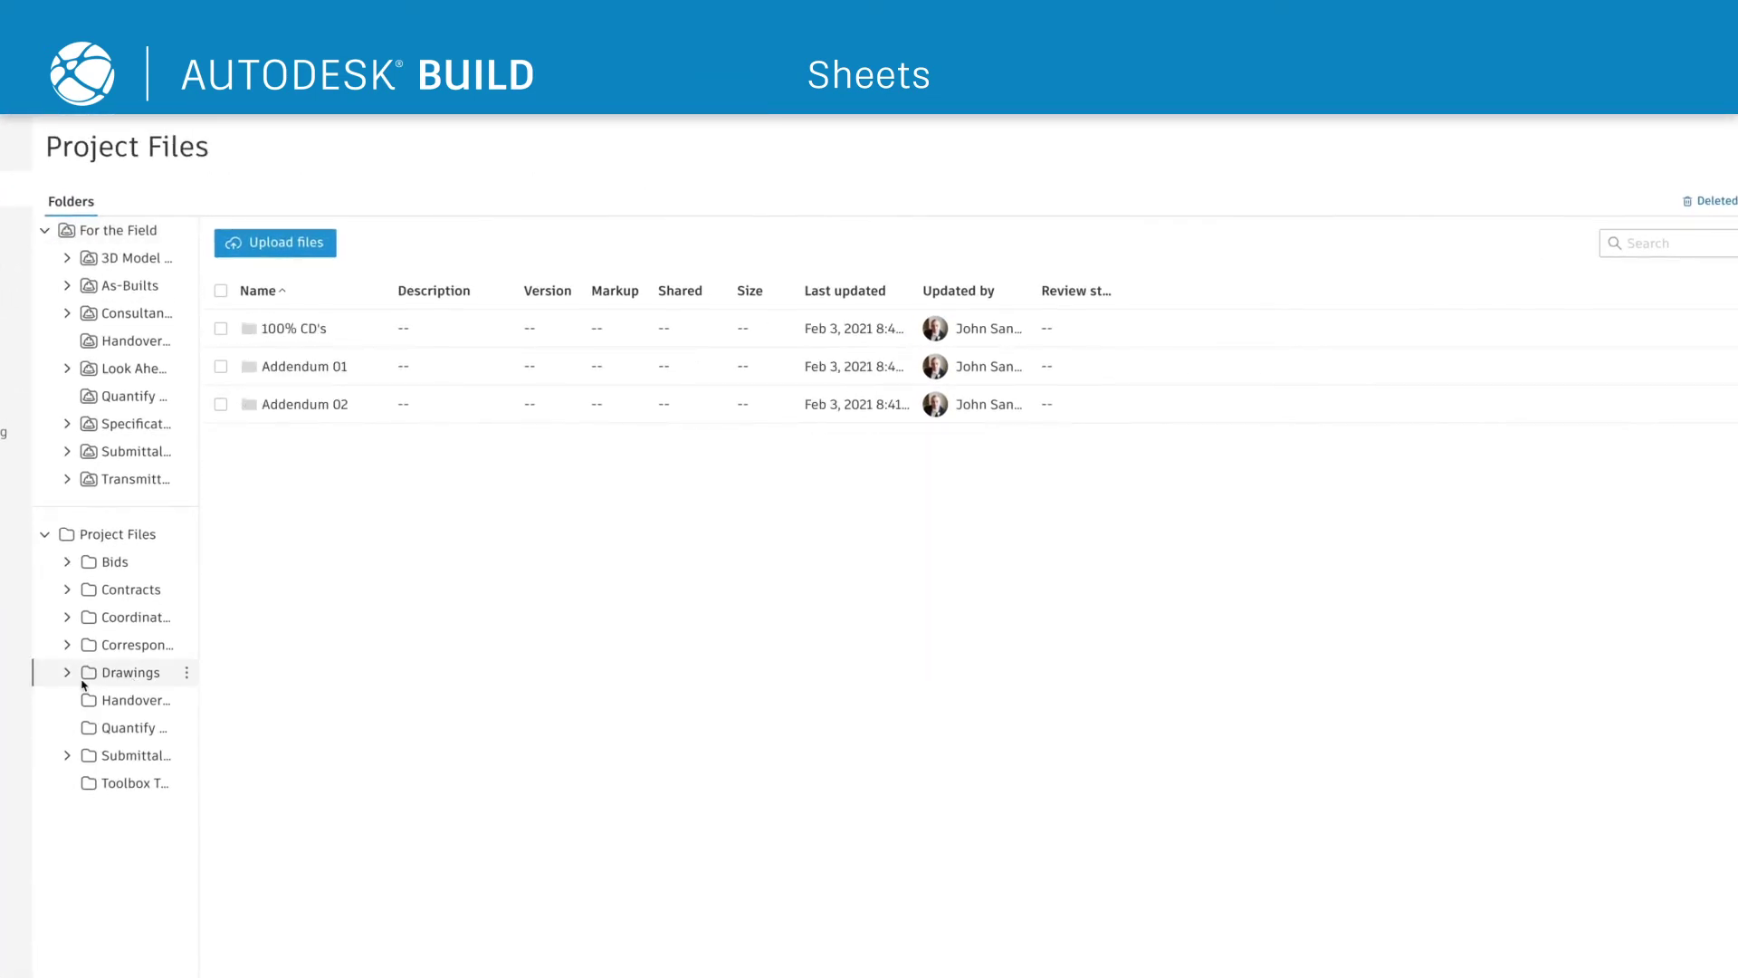
left_click(114, 699)
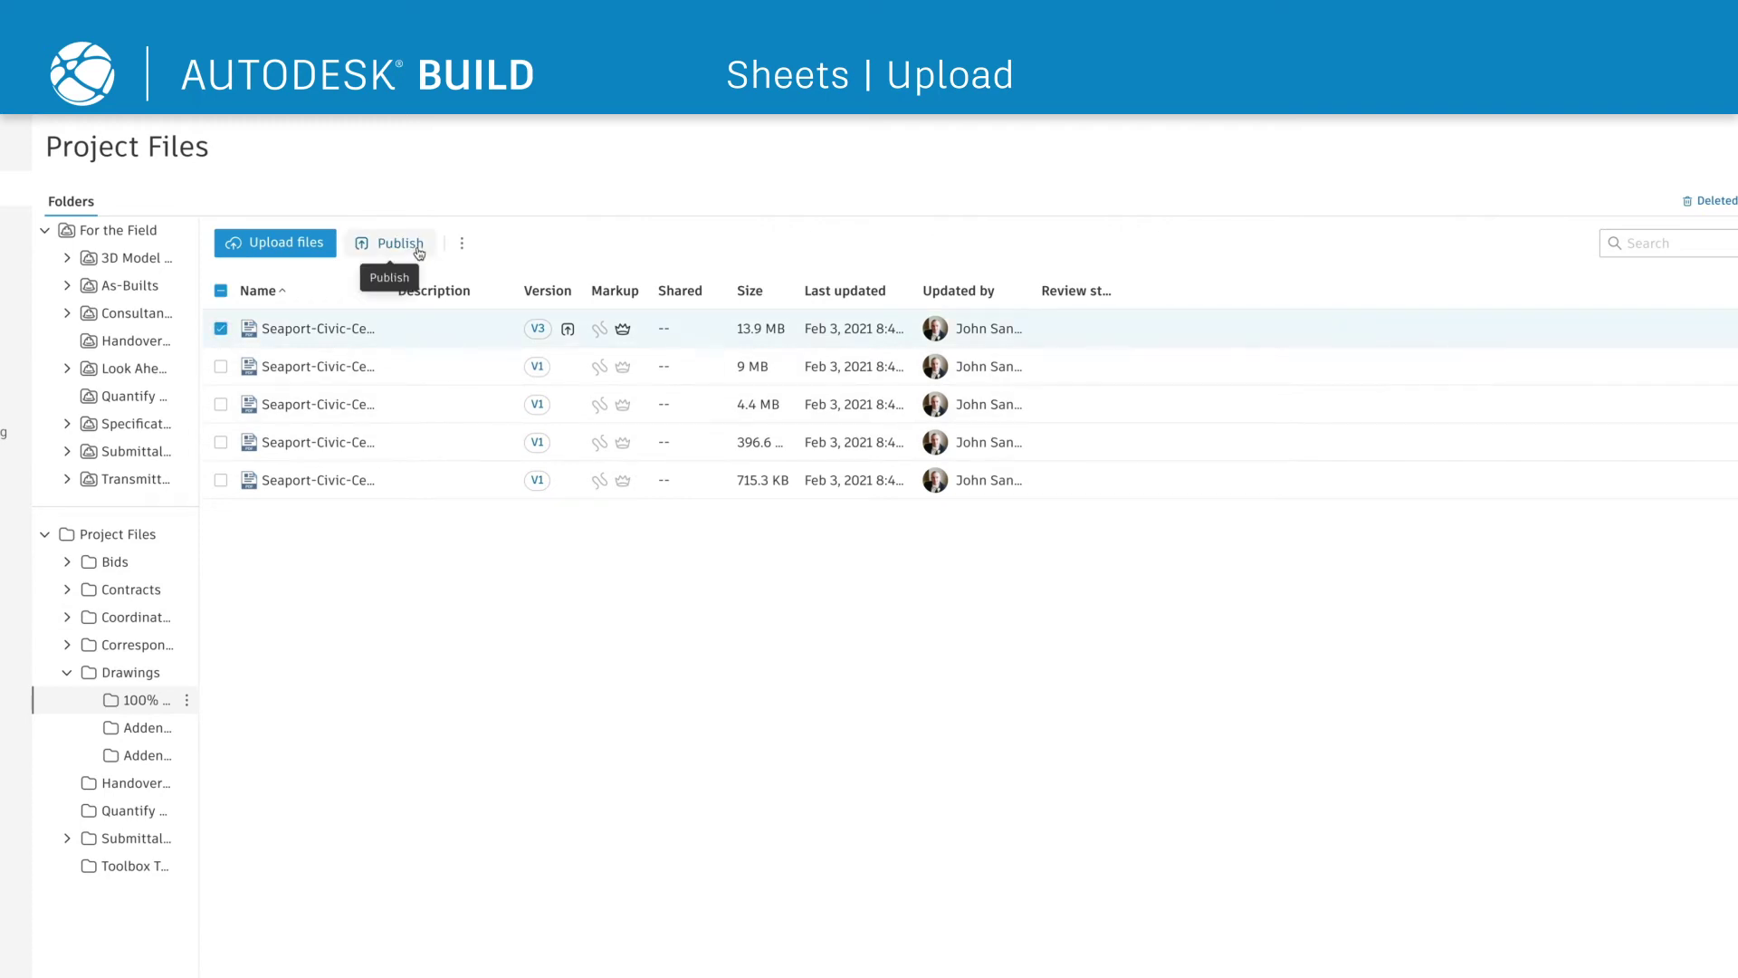
left_click(419, 253)
Name the version set Addendum 02 and set its issuance date to February 2, 2021.
type("Addendum 2")
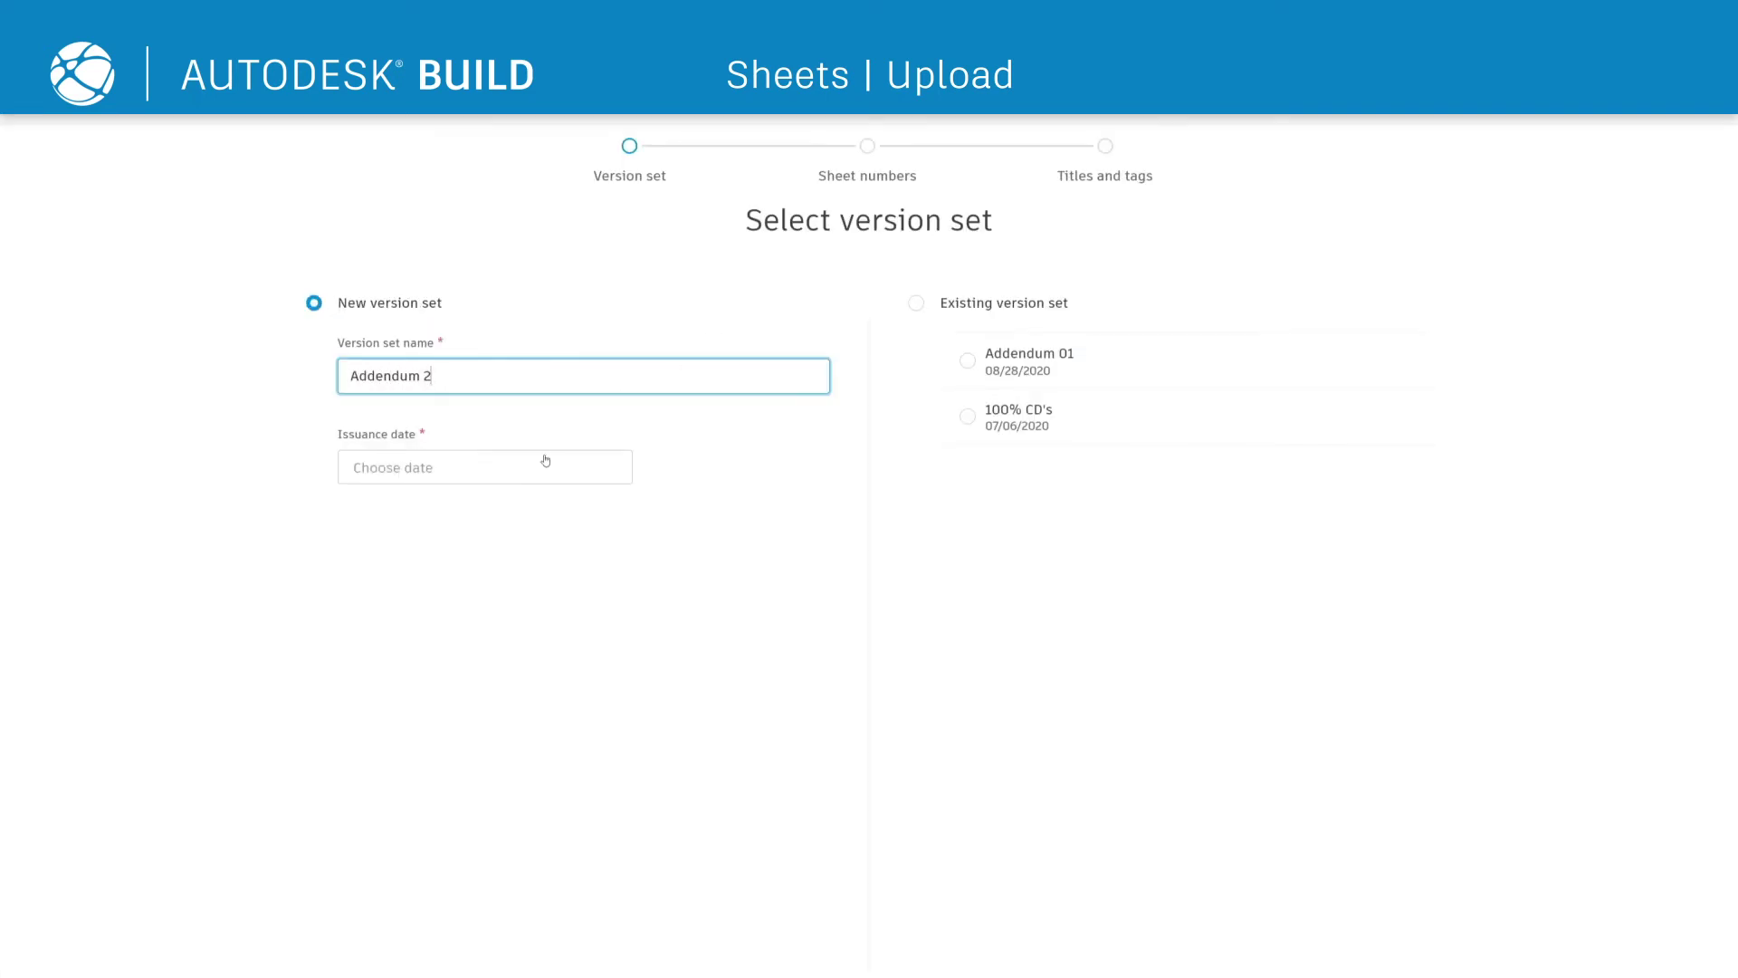
left_click(546, 461)
left_click(451, 581)
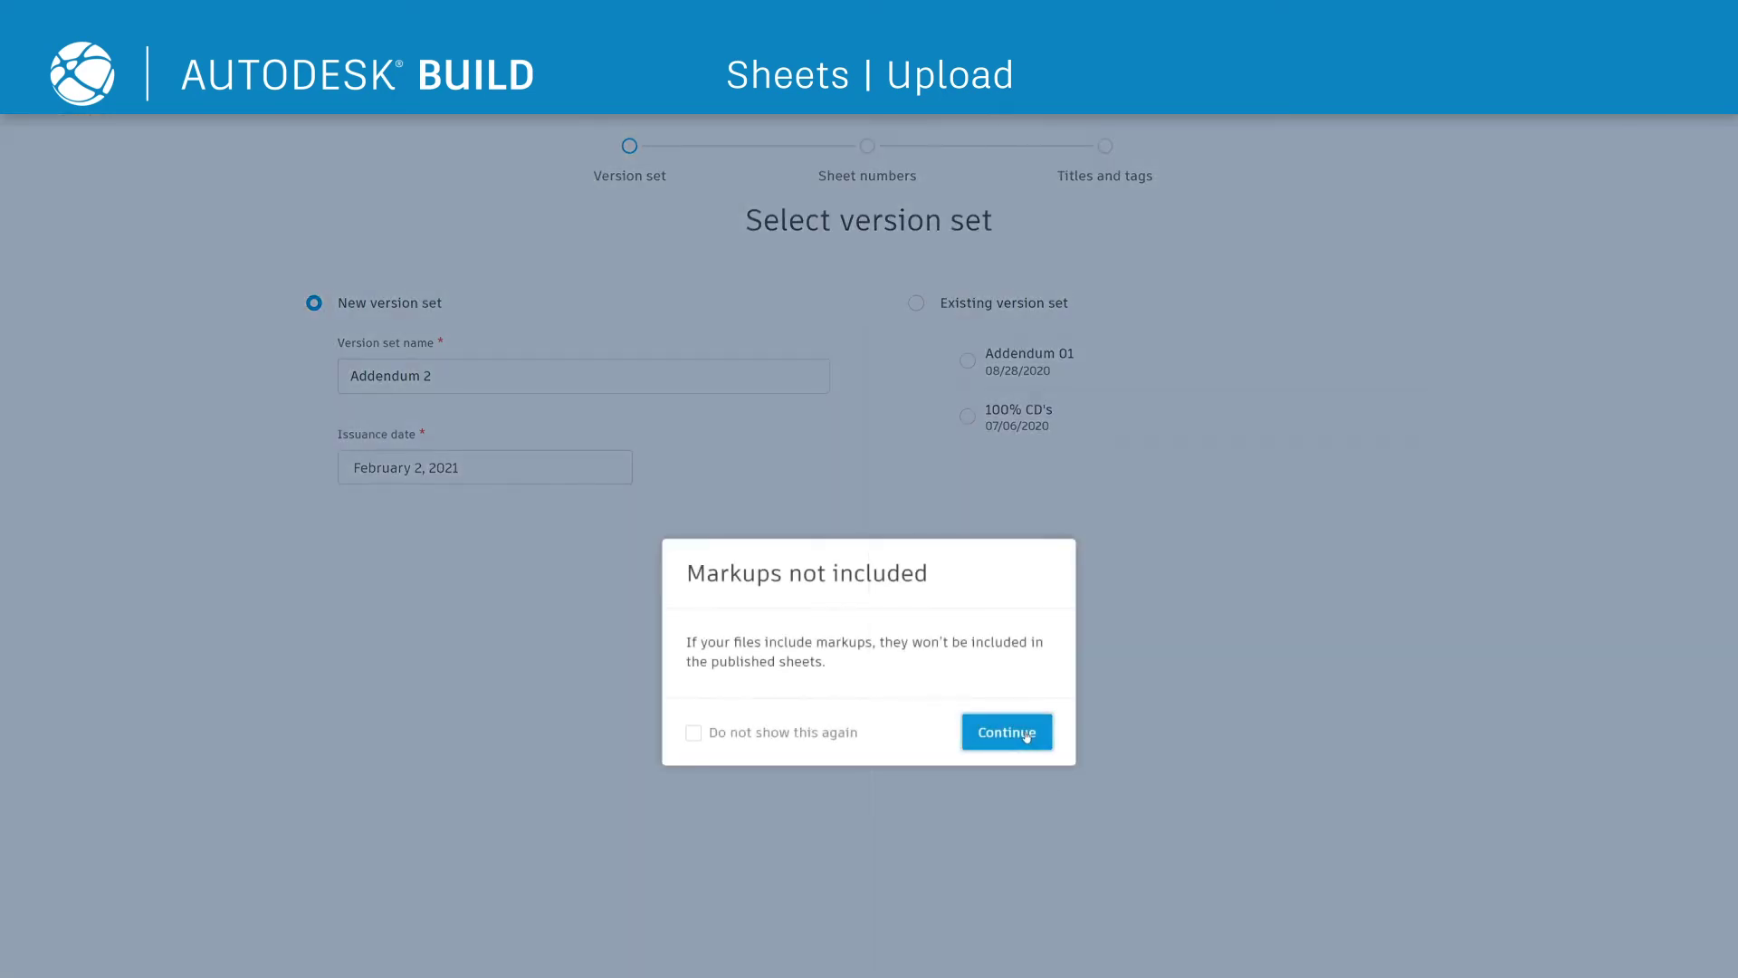
left_click(1027, 736)
Scroll through and review the detected sheet numbers.
scroll(869, 543, "down", 1)
scroll(870, 543, "down", 3)
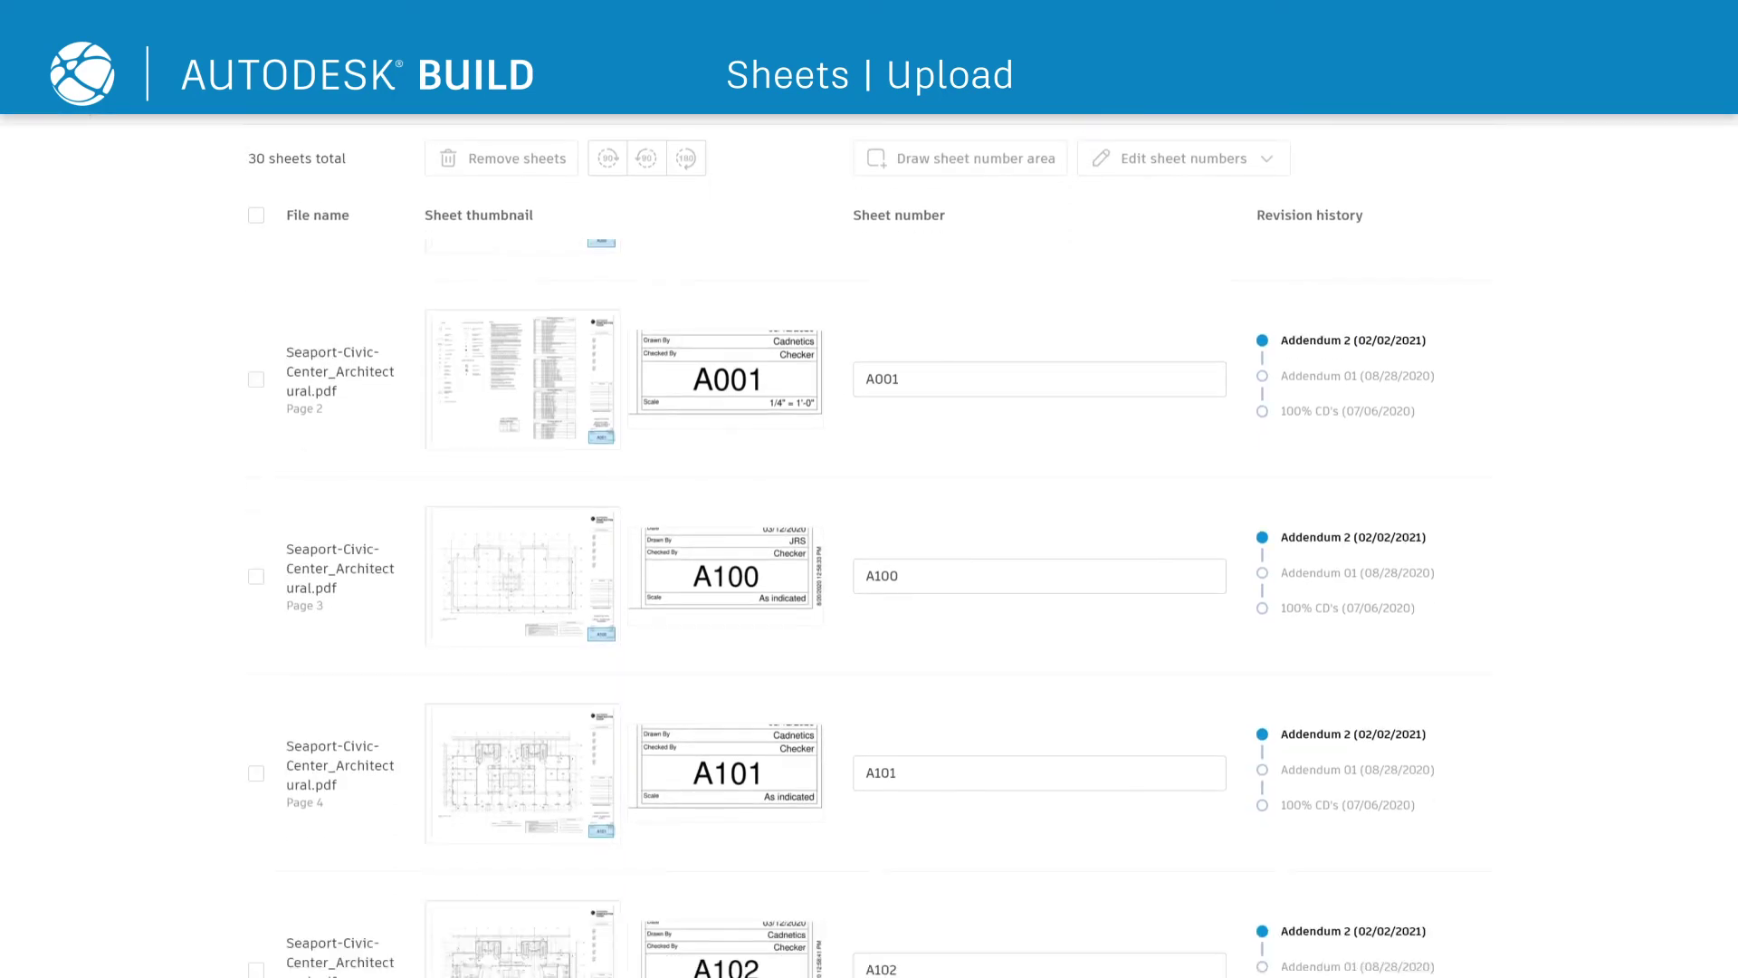
scroll(869, 543, "down", 2)
scroll(869, 543, "down", 1)
scroll(847, 816, "down", 2)
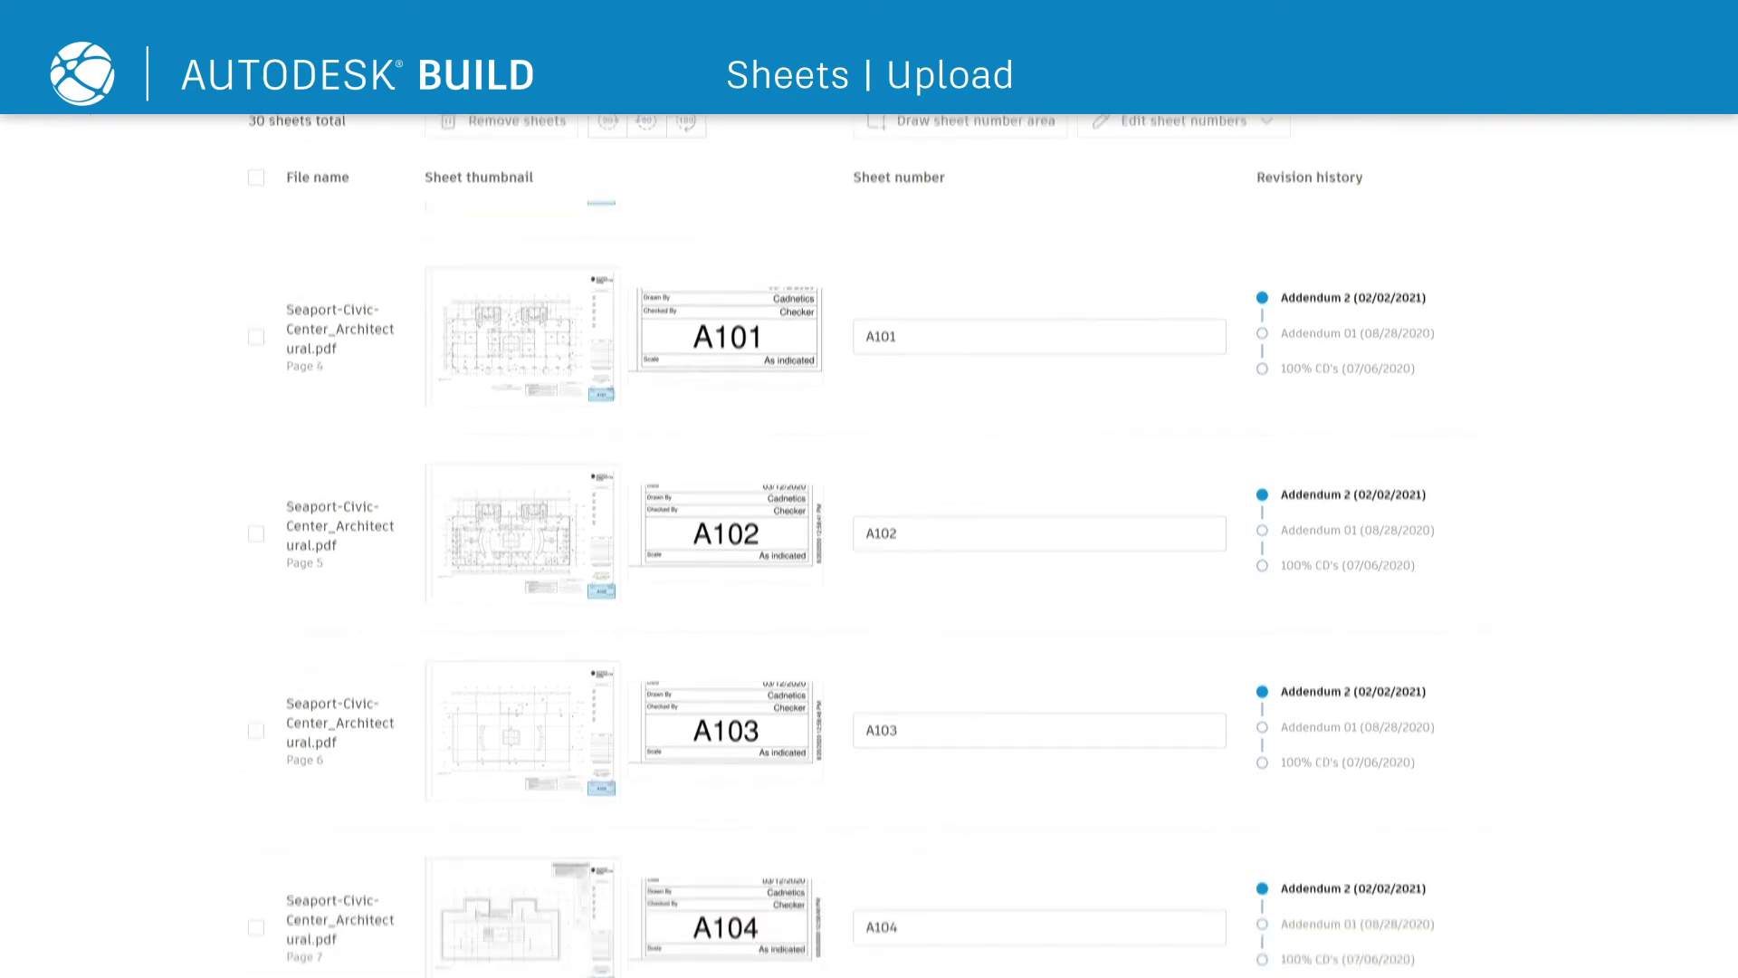
scroll(848, 816, "down", 5)
scroll(847, 816, "down", 4)
scroll(860, 797, "down", 3)
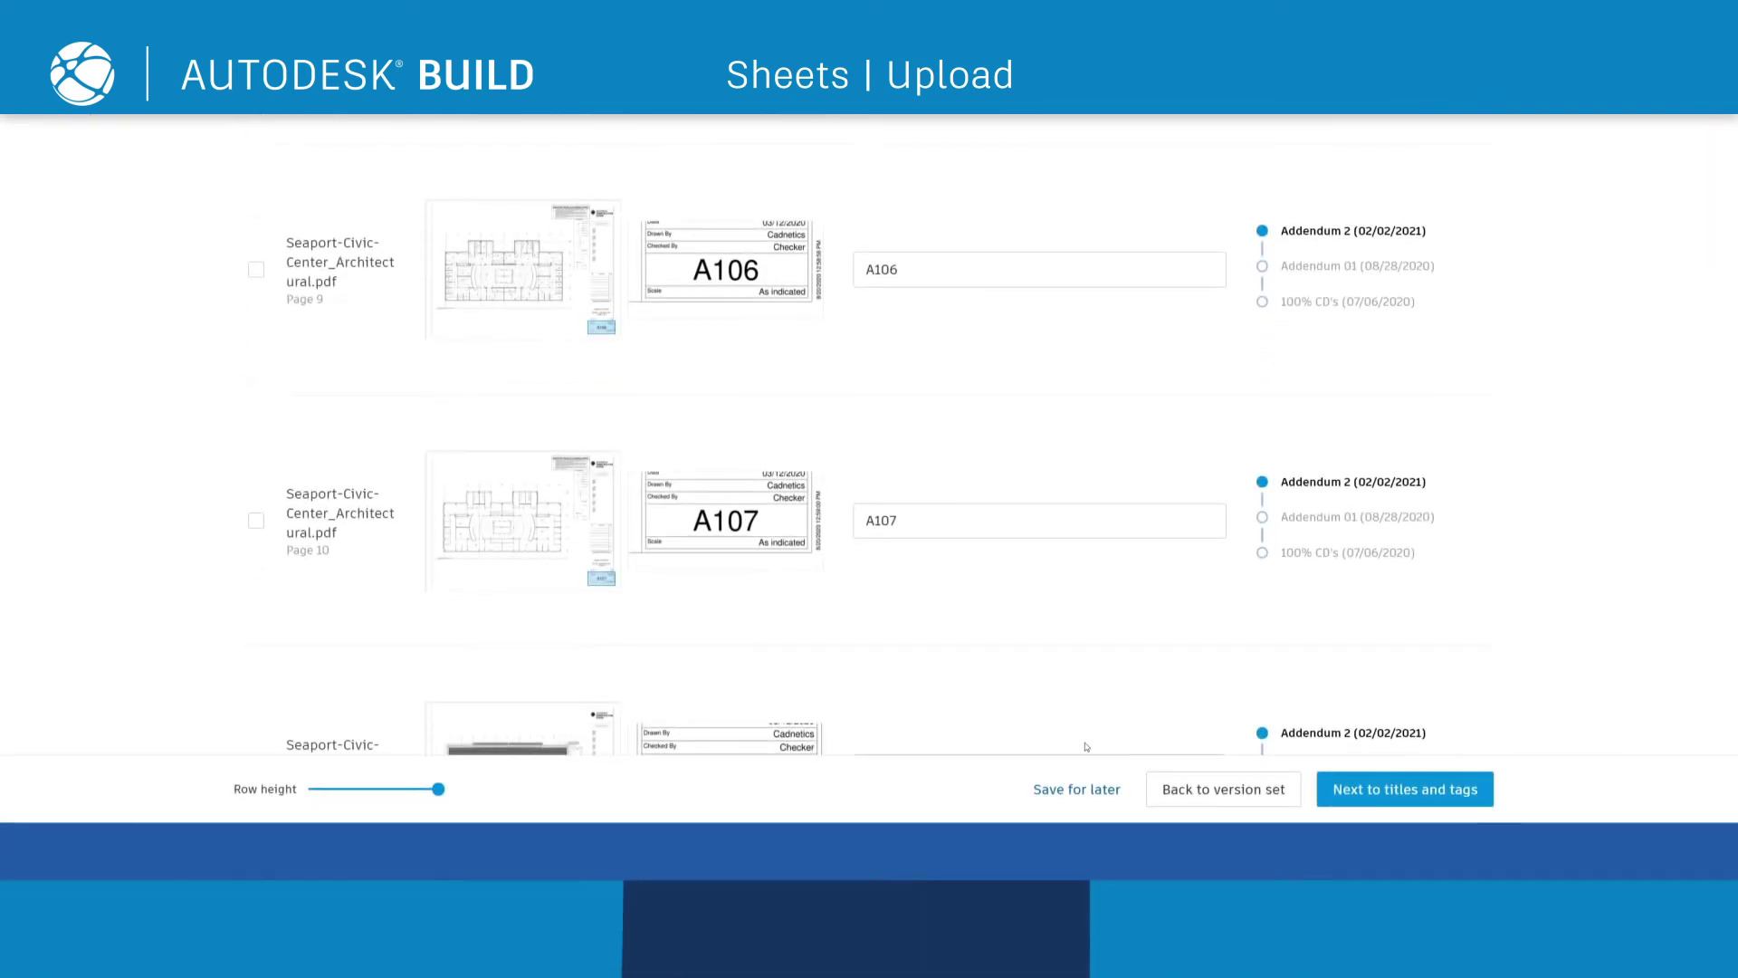
Add the ceiling tag to sheet A105.
left_click(1377, 793)
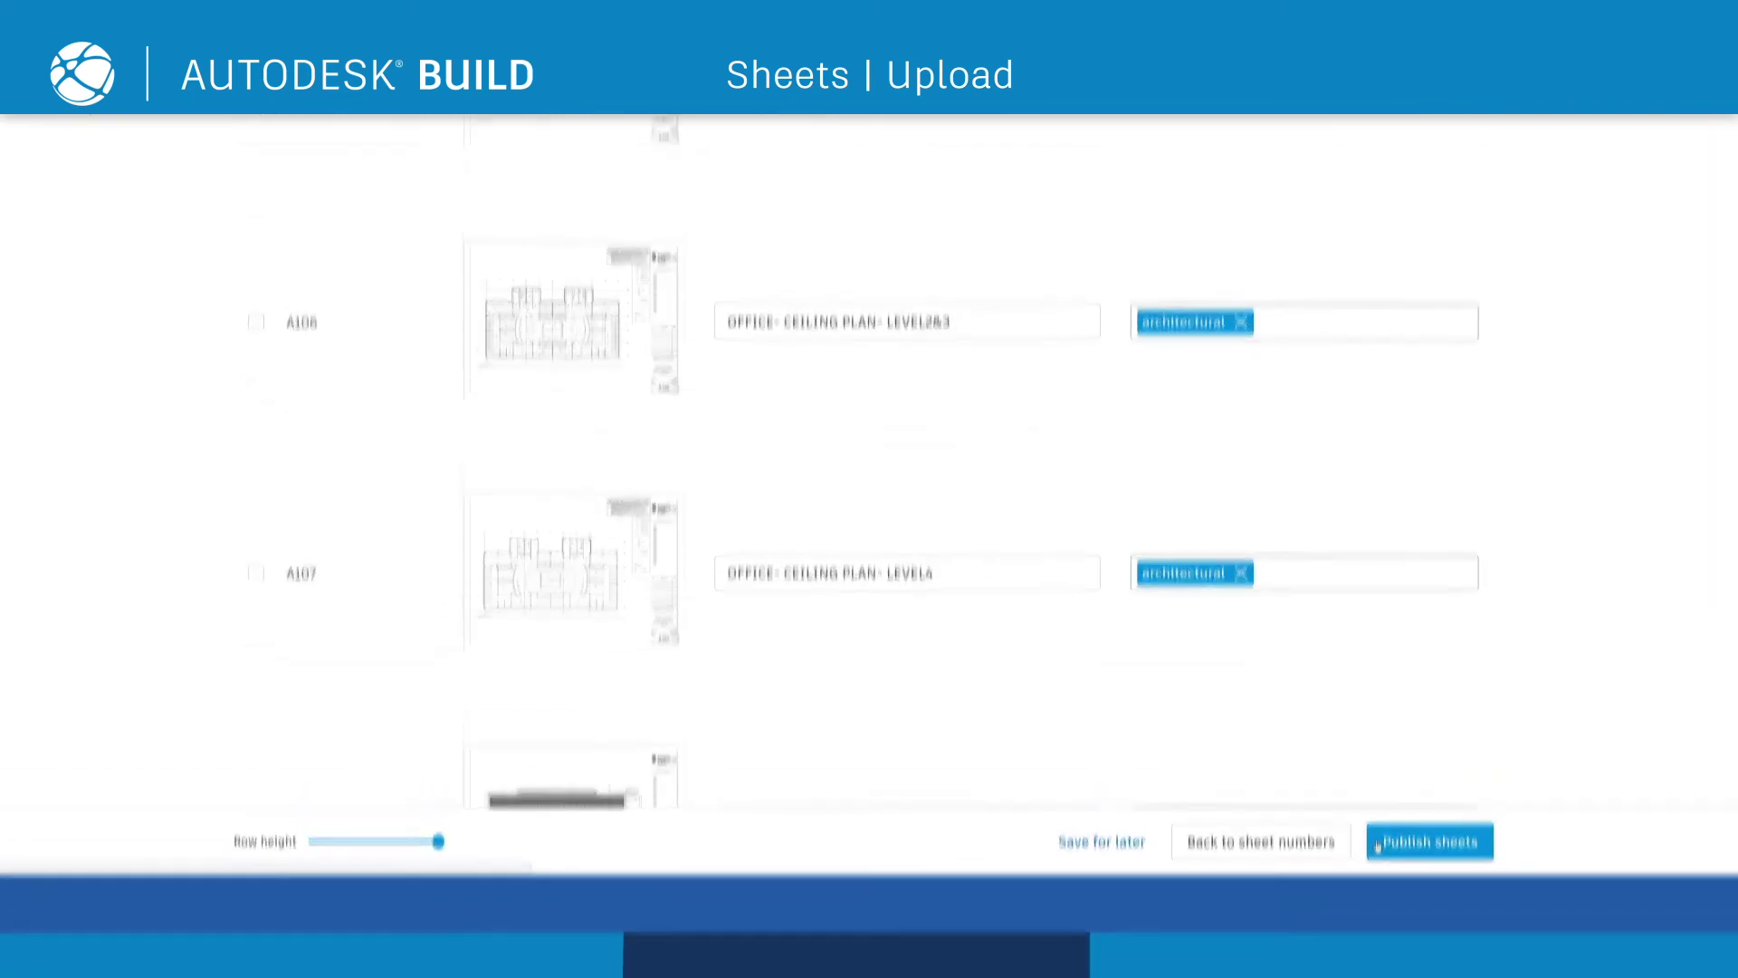
left_click(1299, 305)
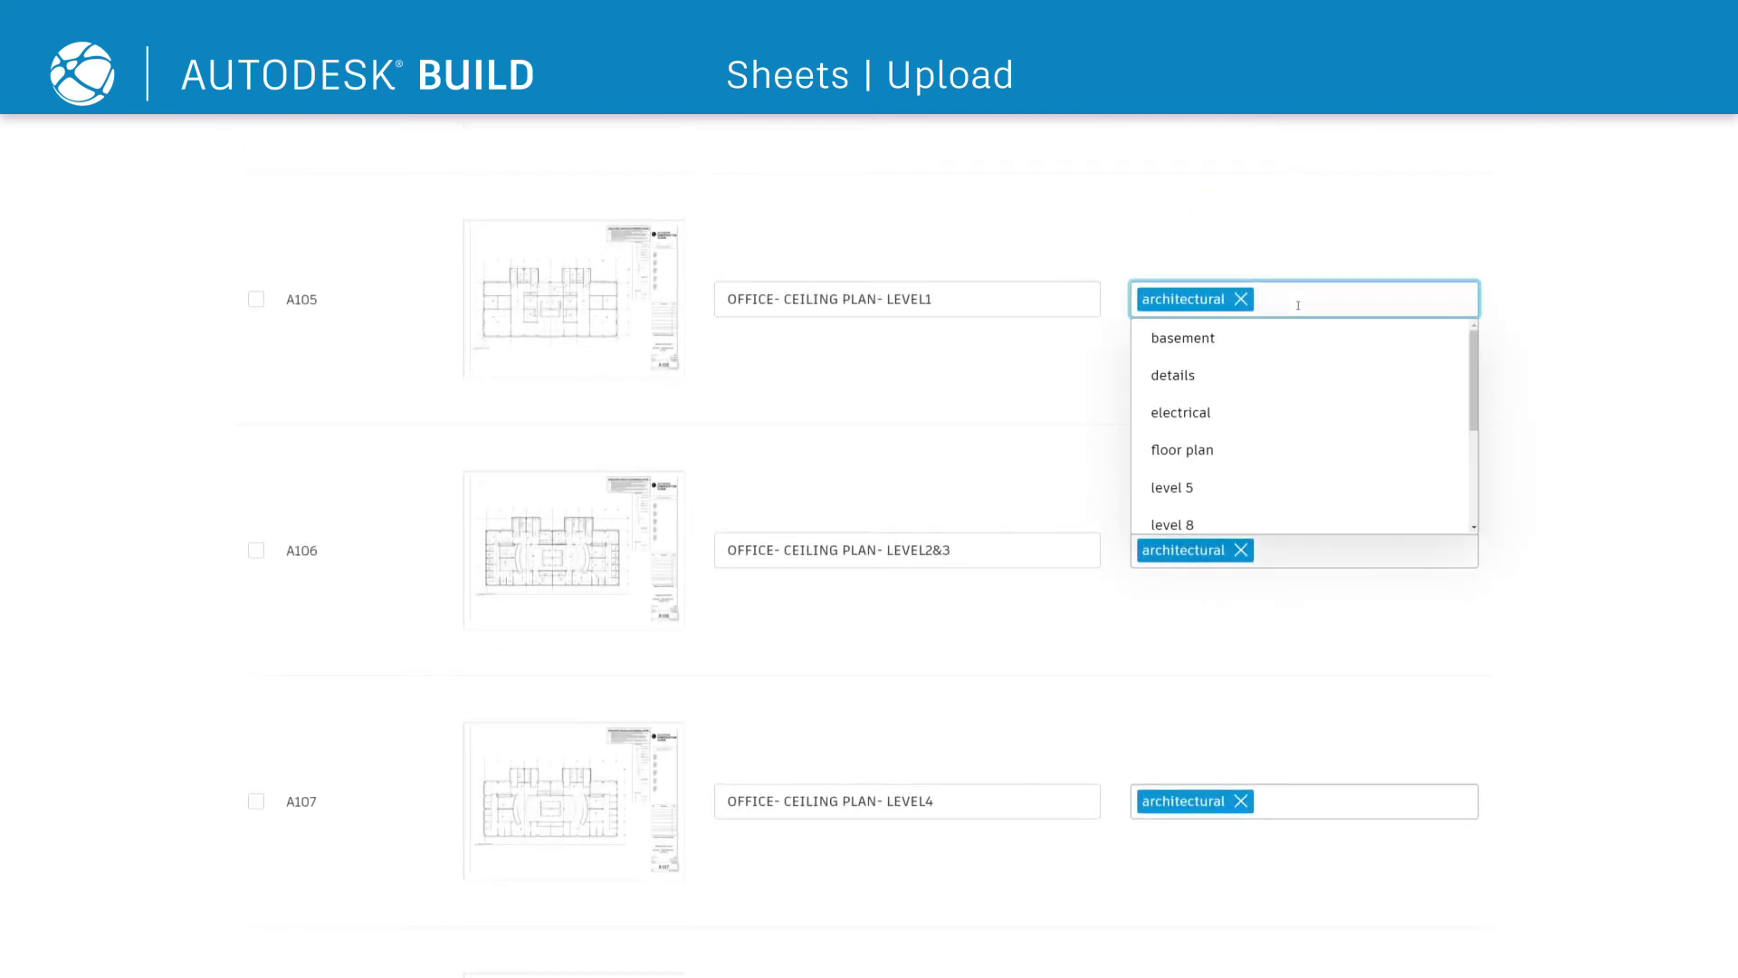
type("cei")
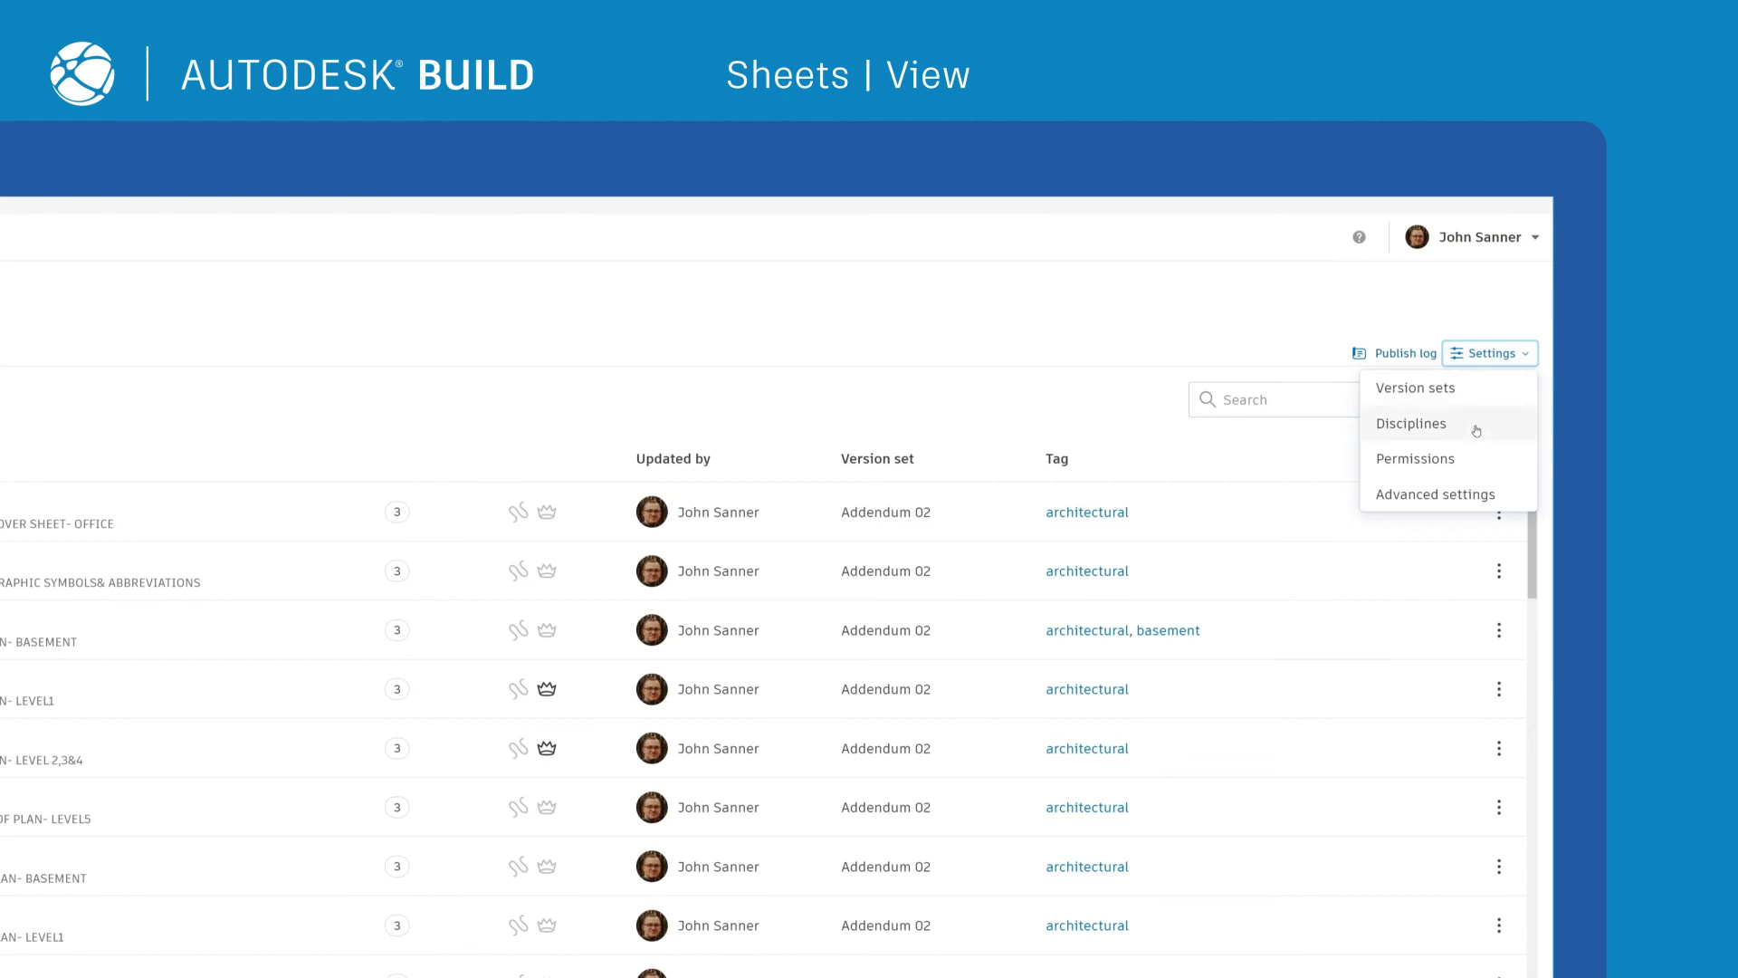
Reorder disciplines so Mechanical, then Architectural follow Cover Sheet, and apply to sheets.
left_click(1477, 431)
left_click_drag(202, 951, 114, 423)
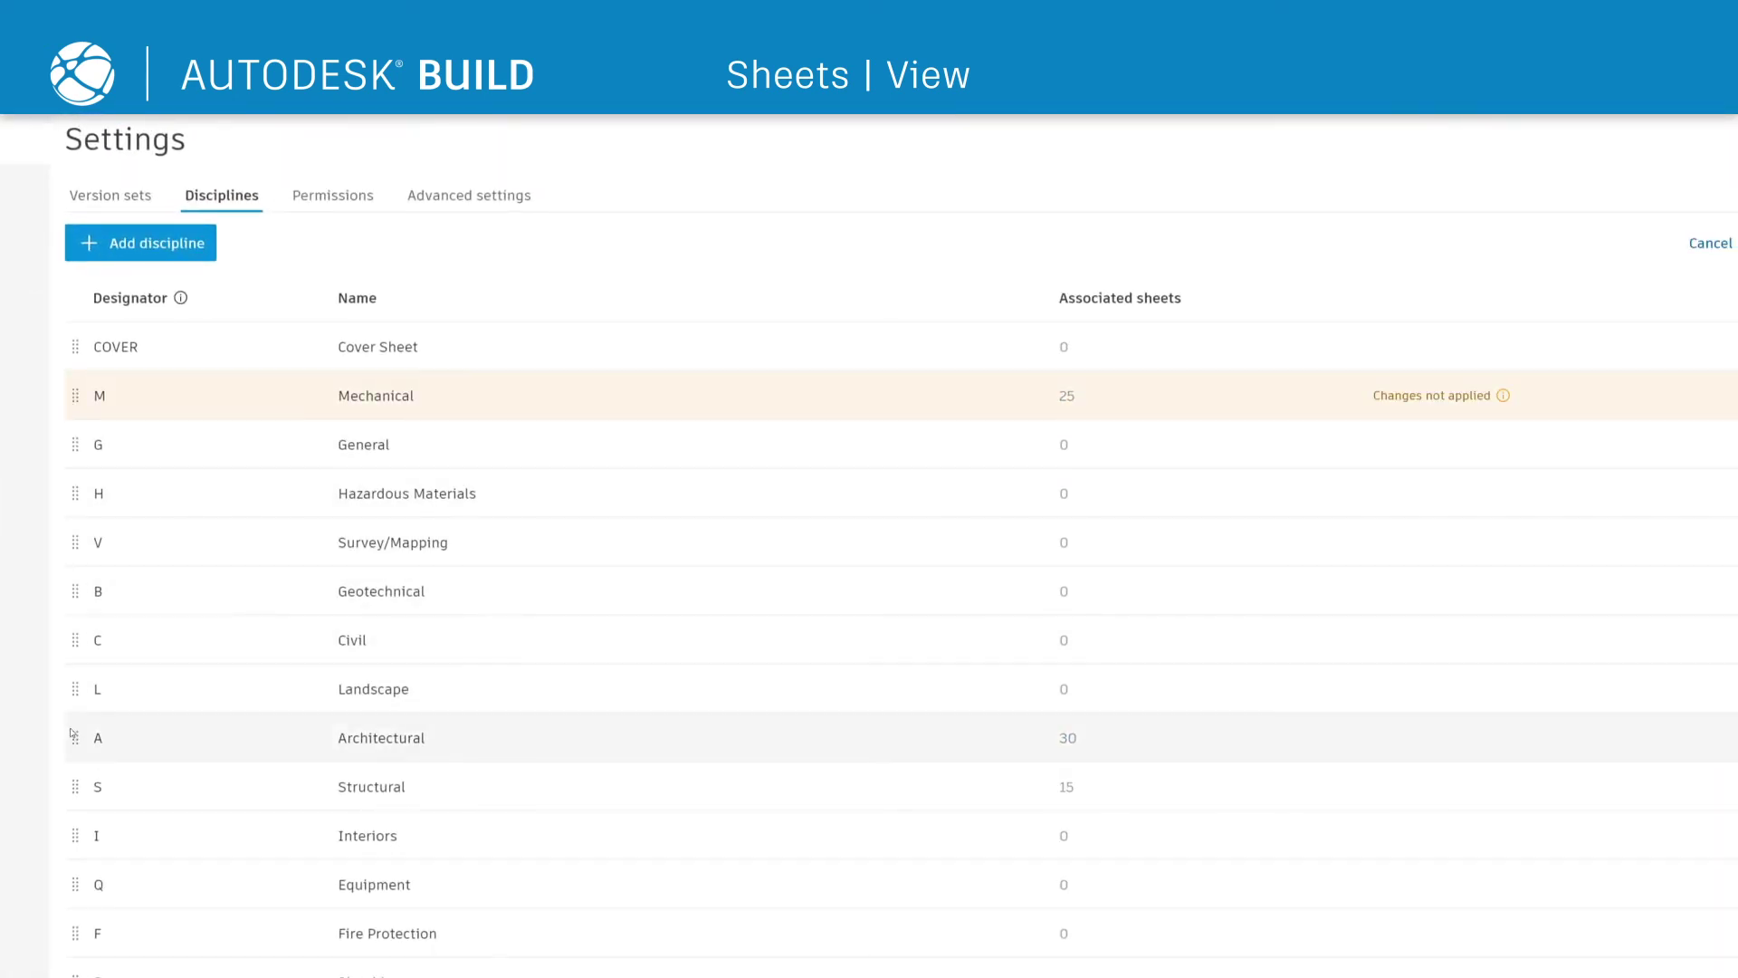
left_click_drag(72, 734, 74, 442)
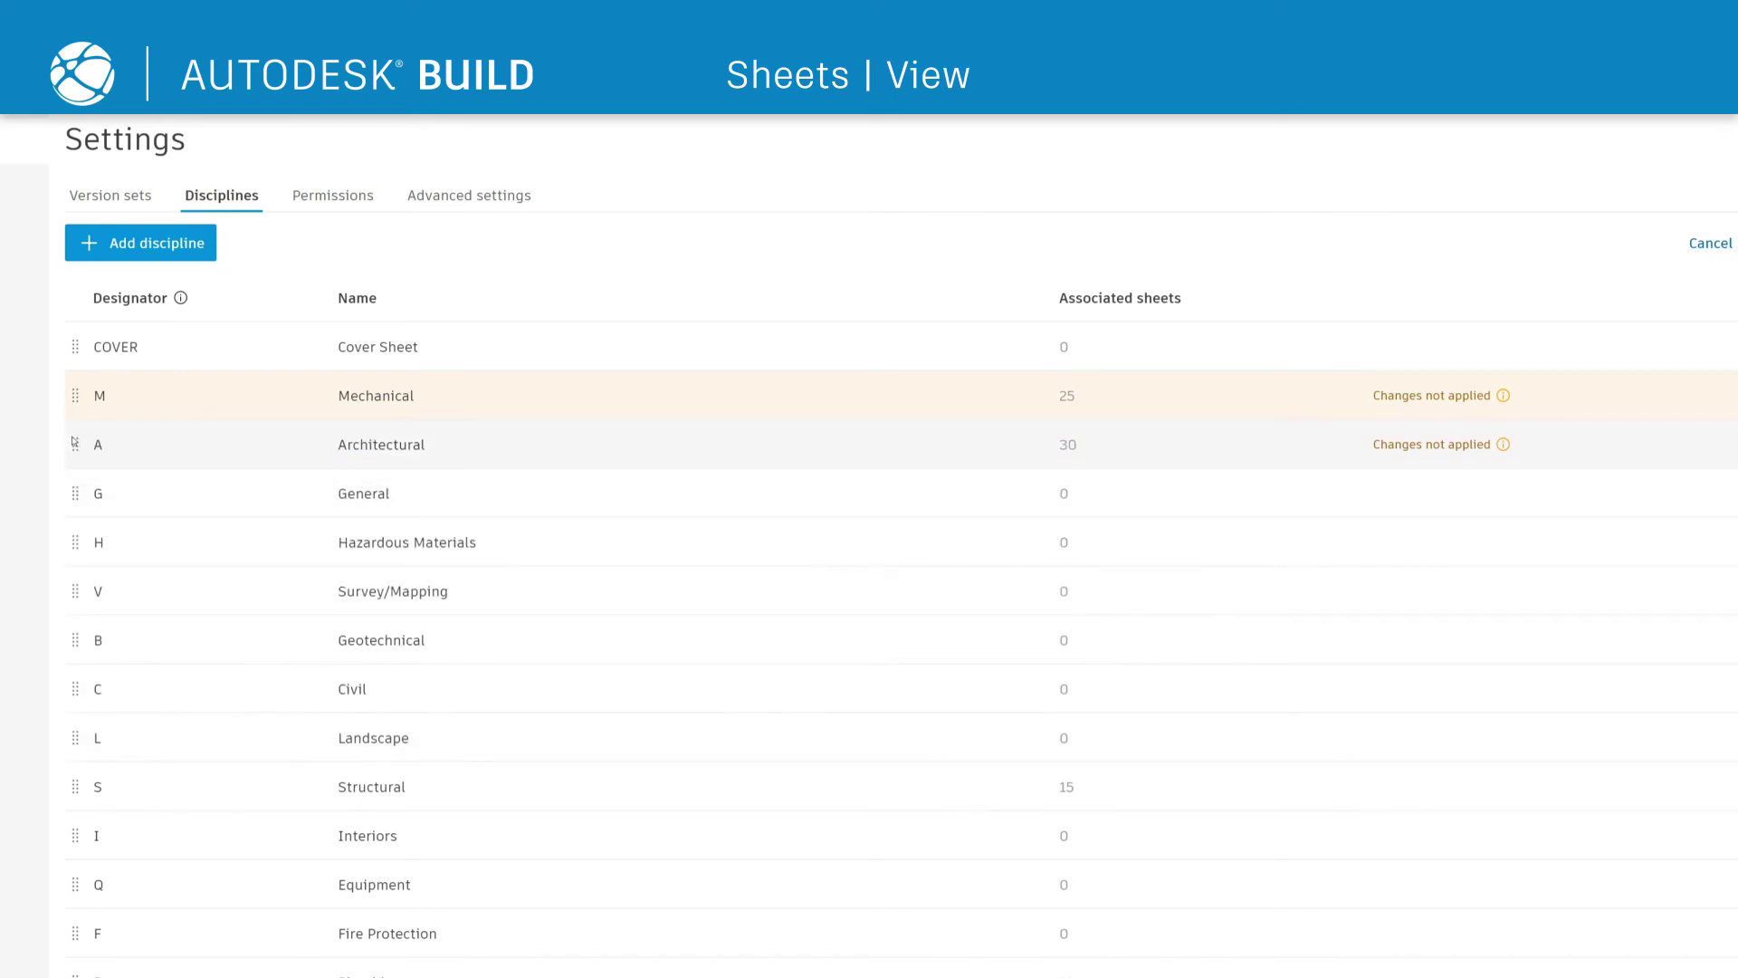
left_click(1731, 243)
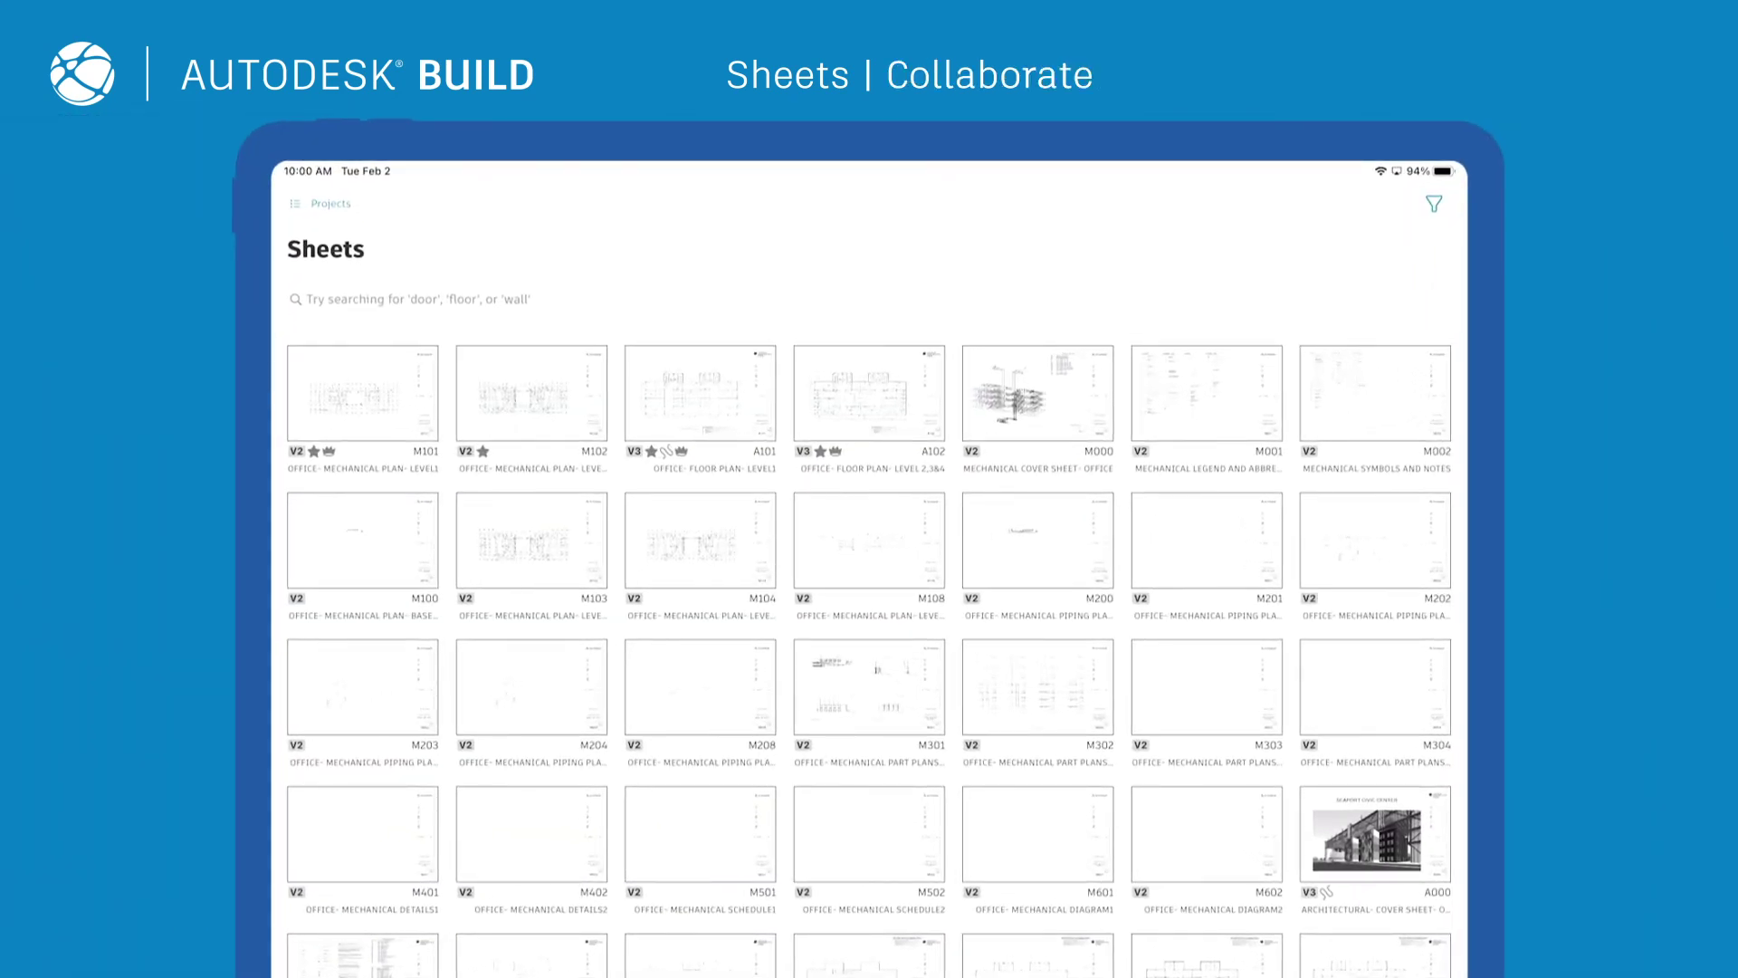
Open sheet M102 on the iPad and follow its markup link to sheet M302.
left_click(531, 393)
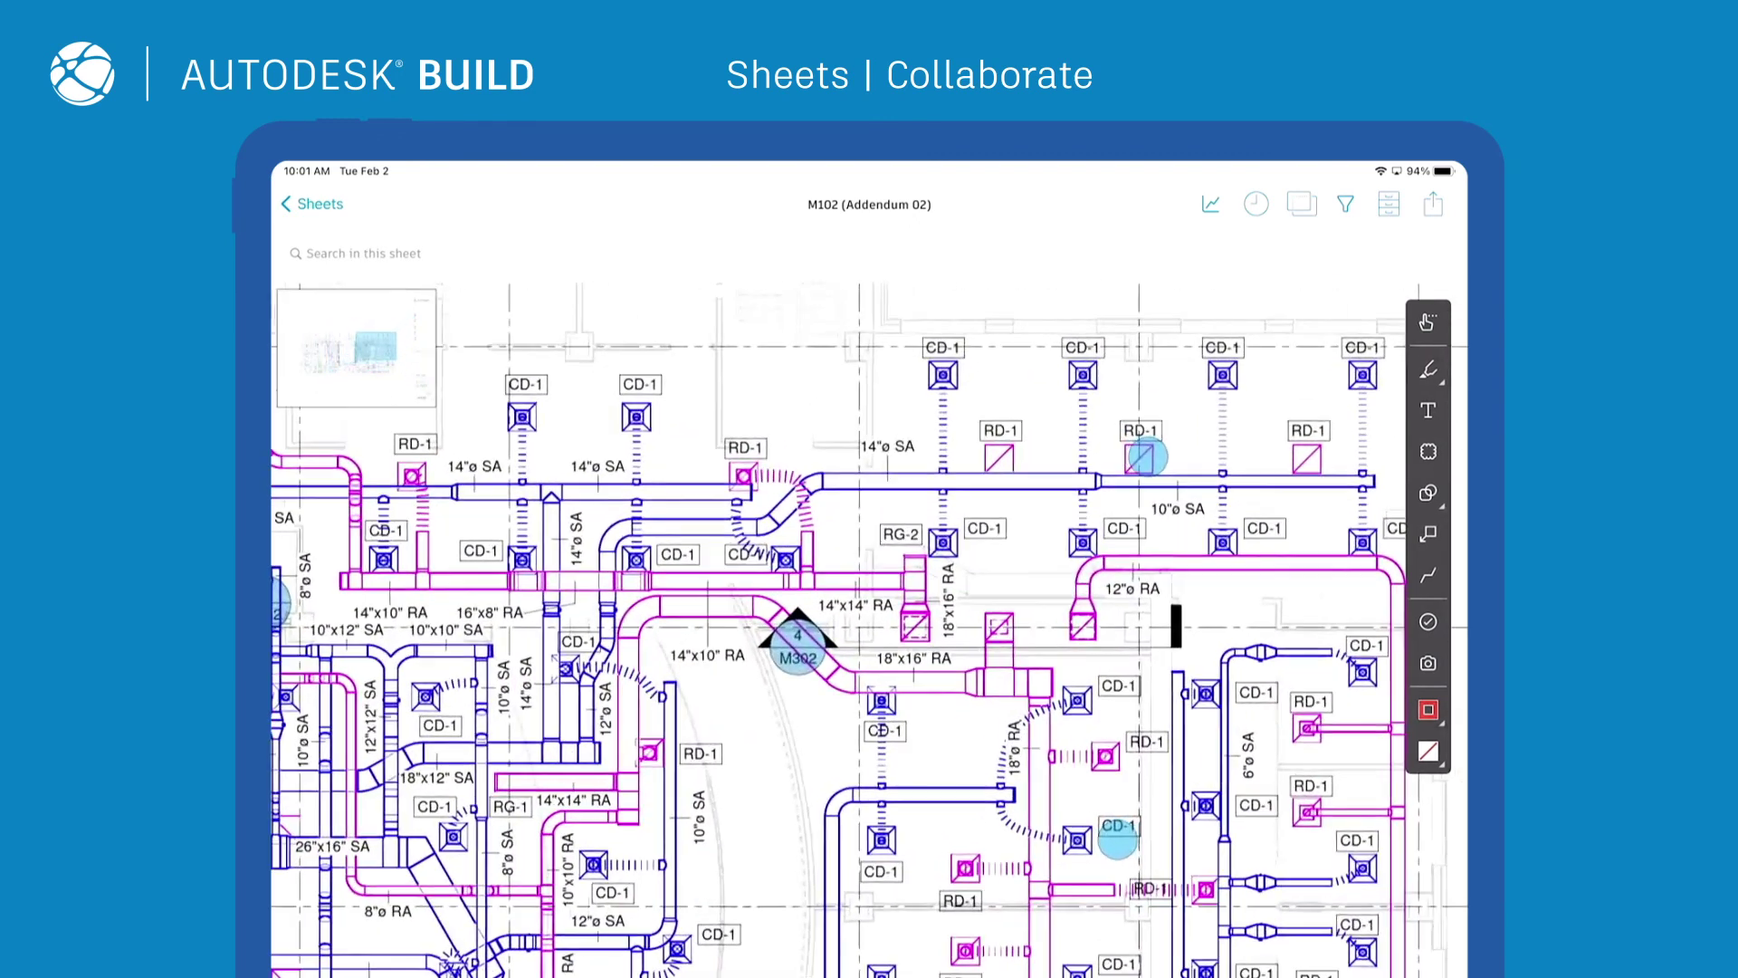
scroll(1131, 648, "up", 3)
left_click(802, 618)
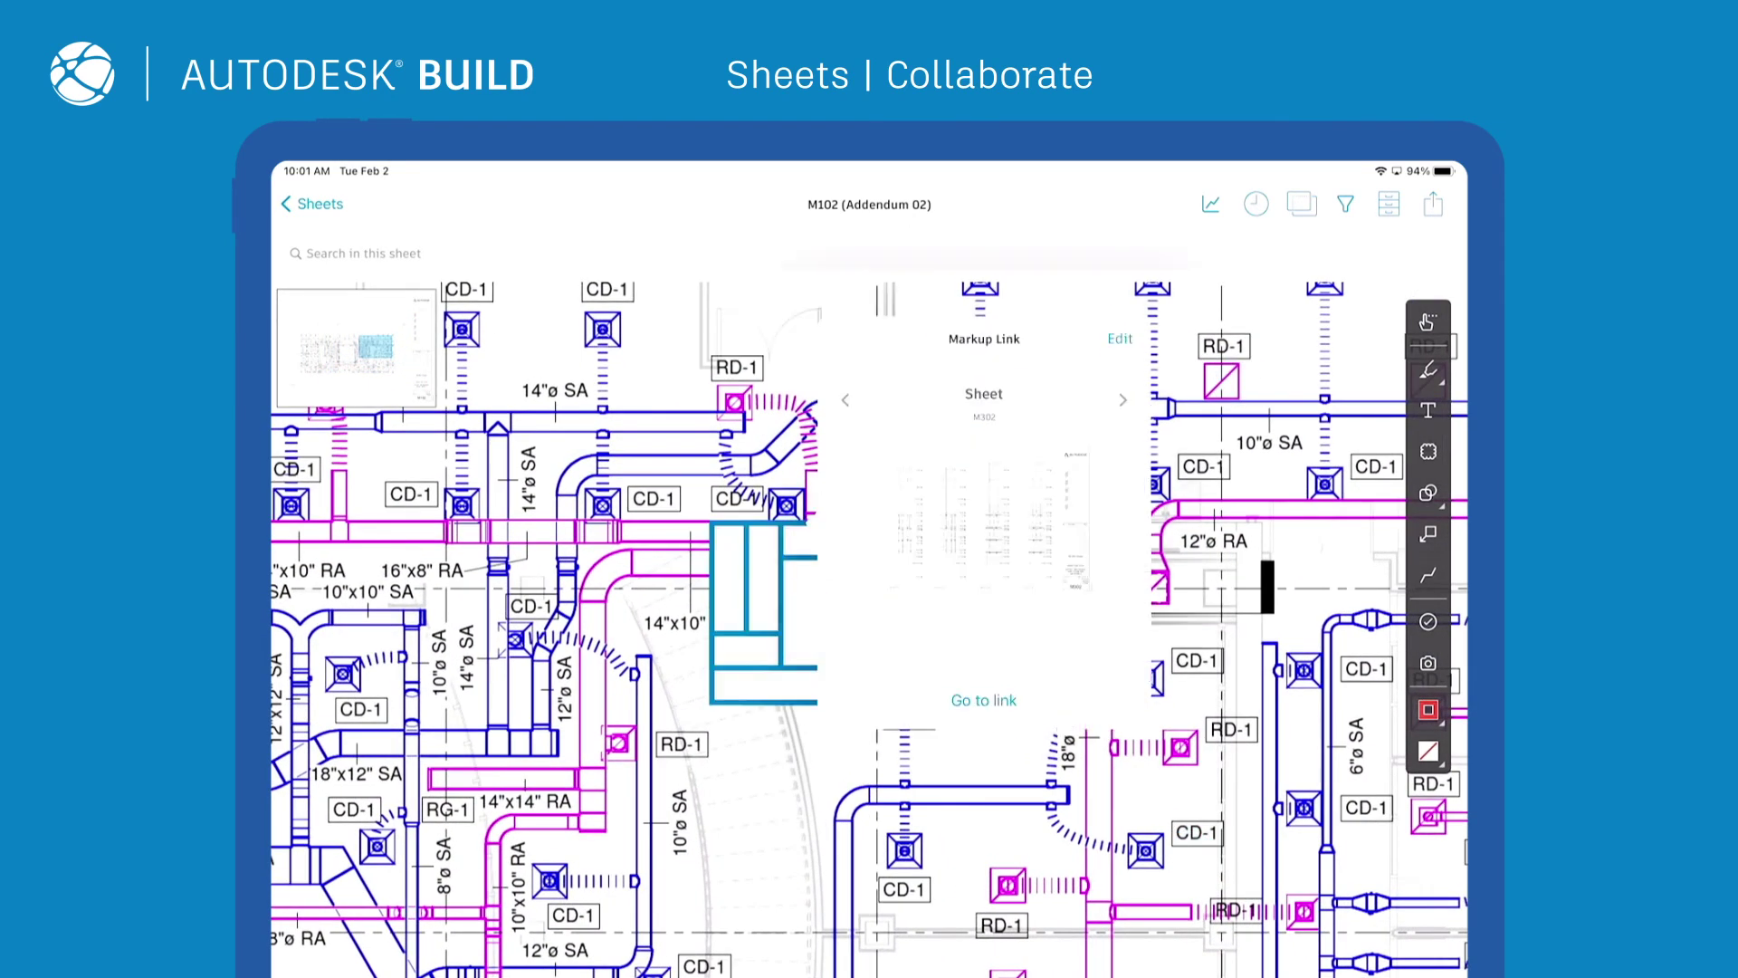
left_click(1009, 700)
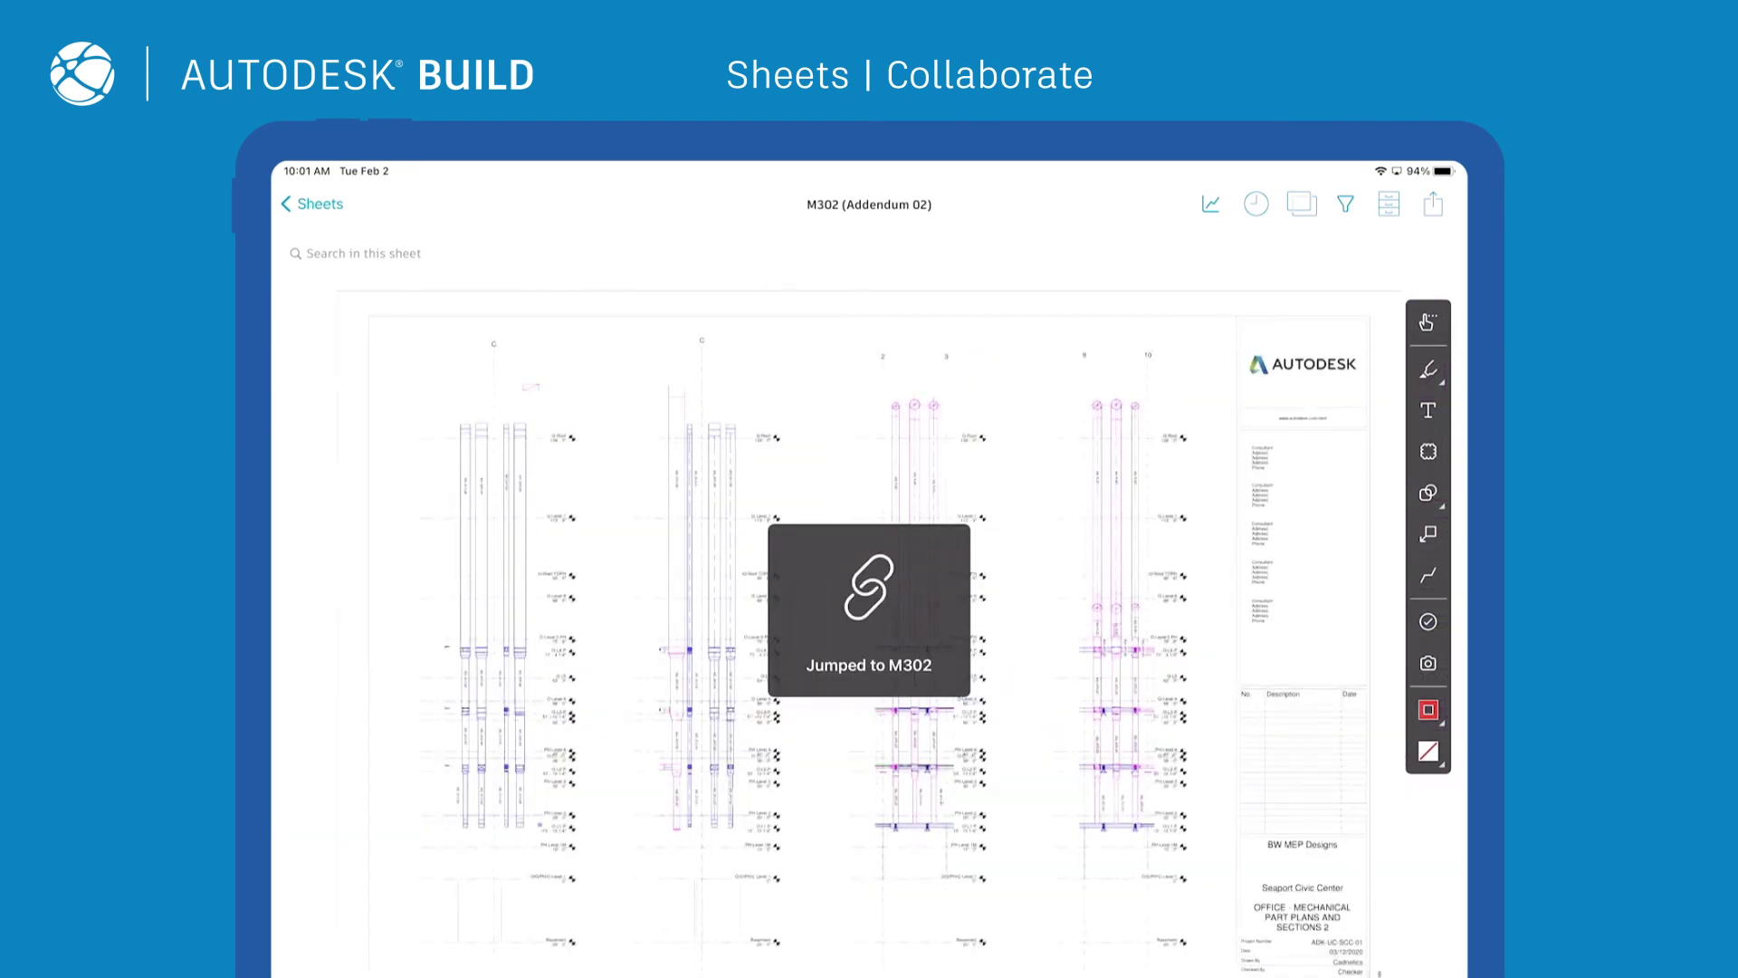
Follow the Office 123 cloud's link on A101 to the General Space - Punch form.
scroll(1132, 706, "up", 5)
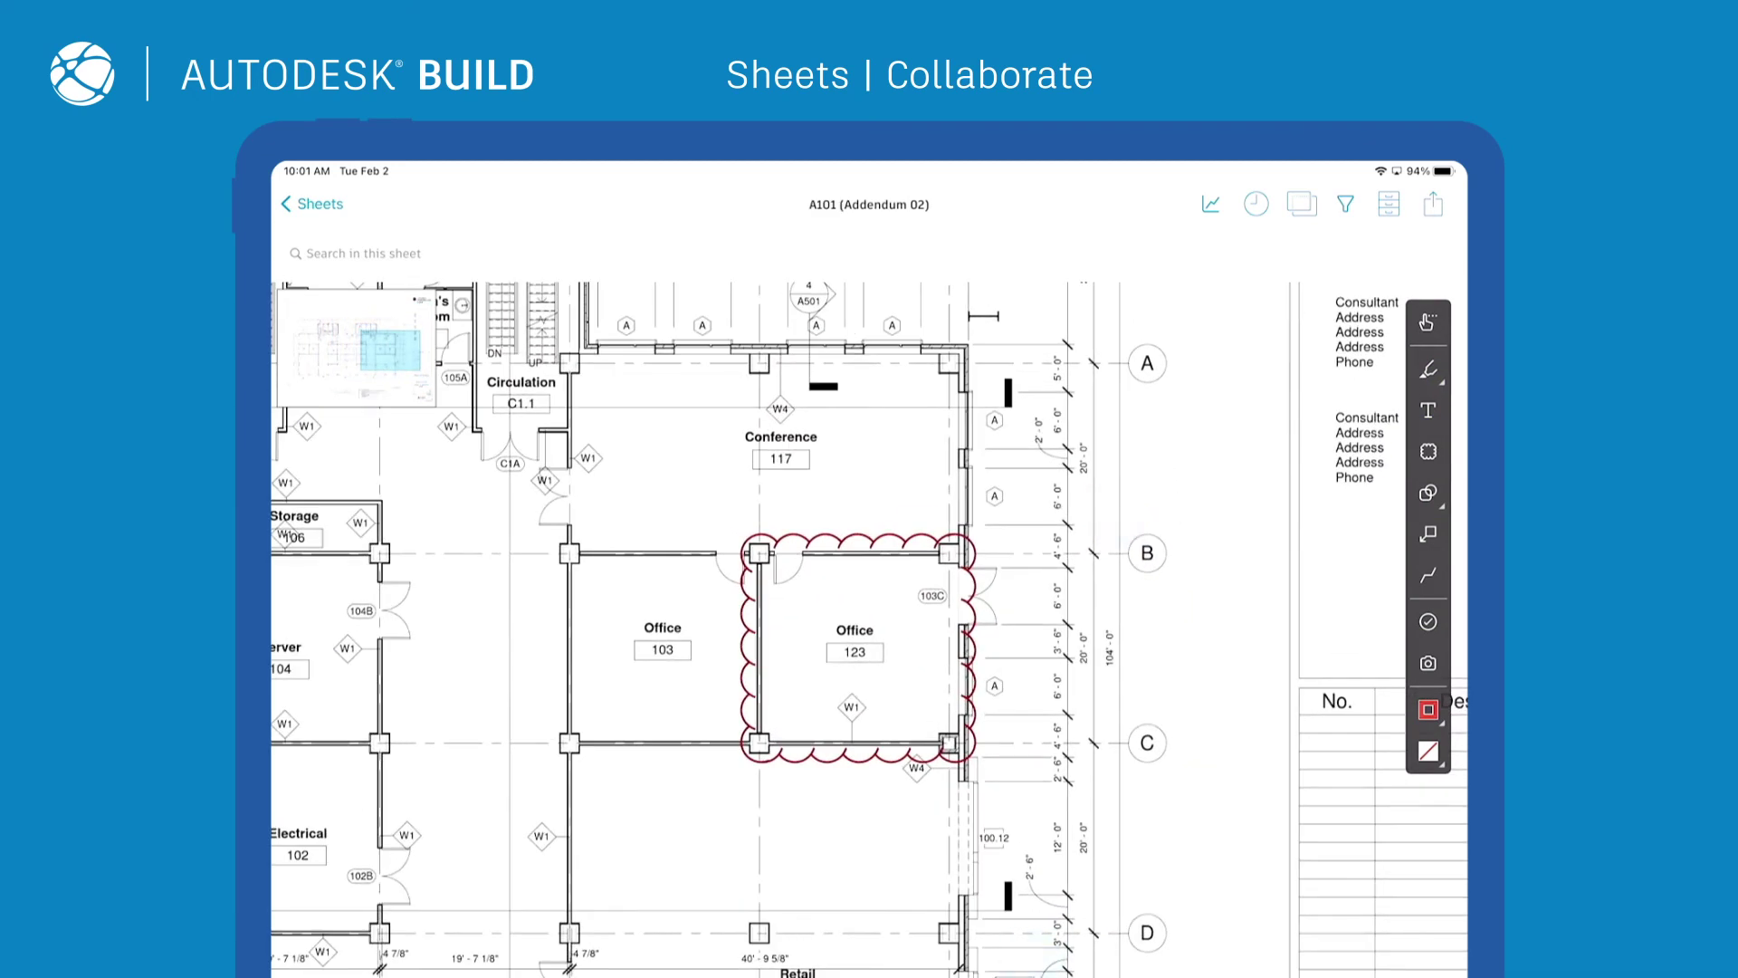
left_click(747, 647)
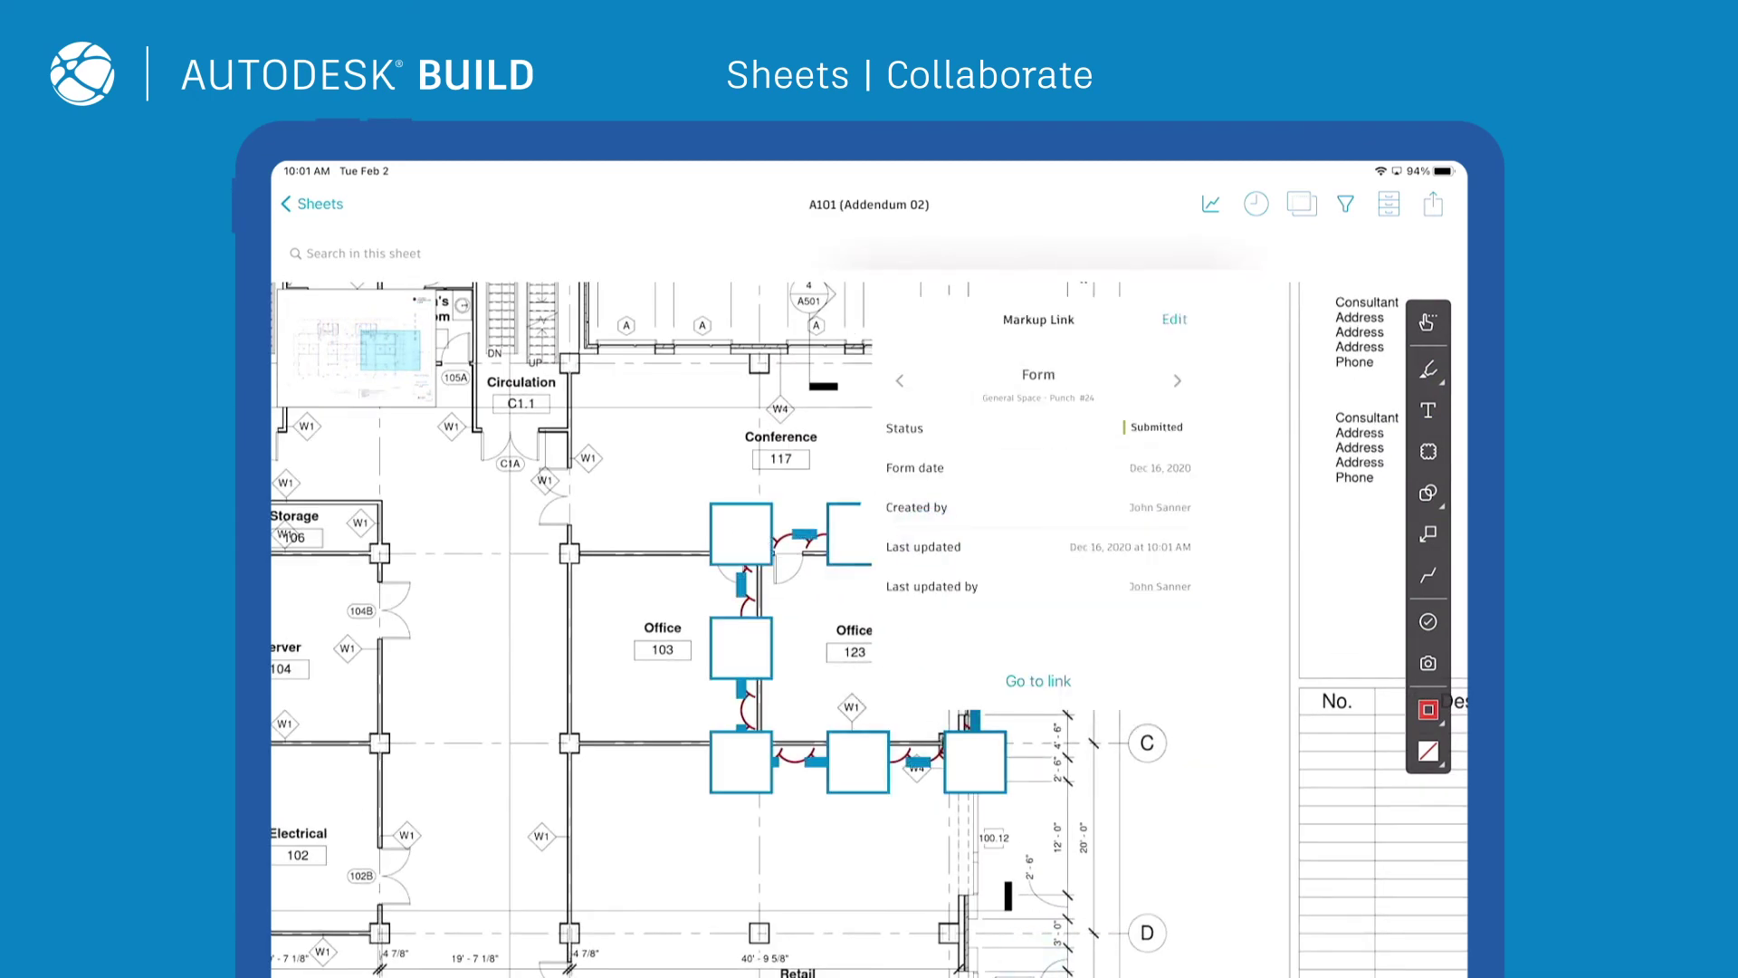
left_click(1050, 682)
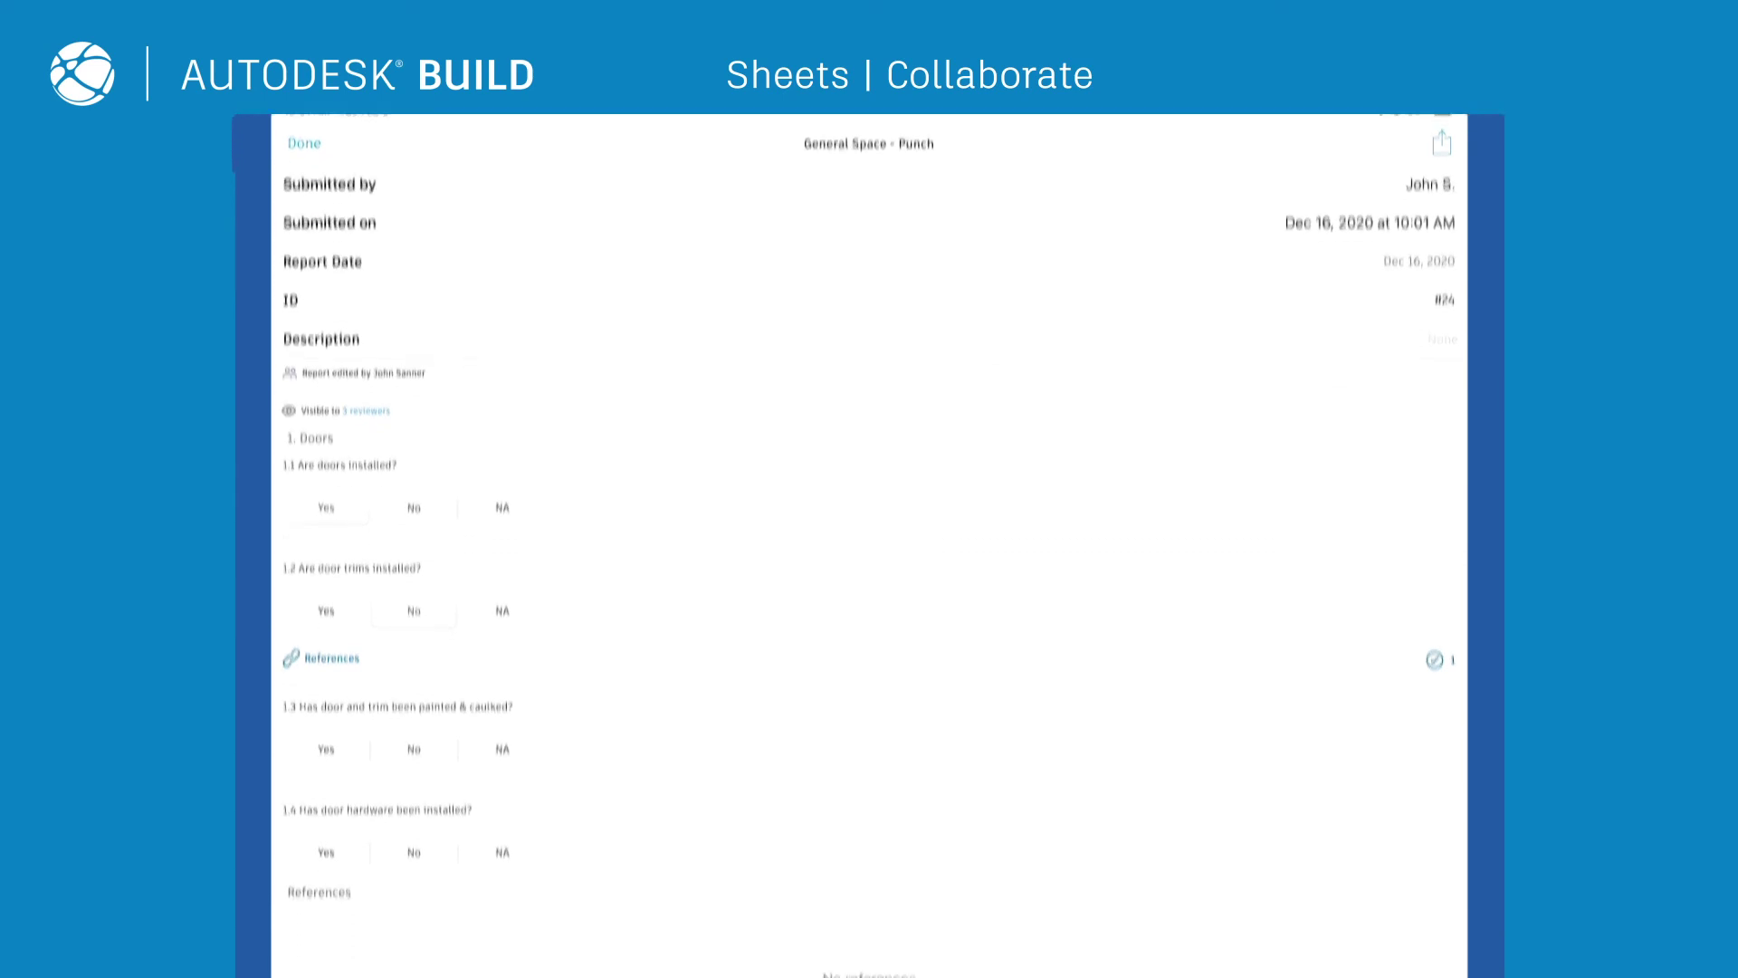